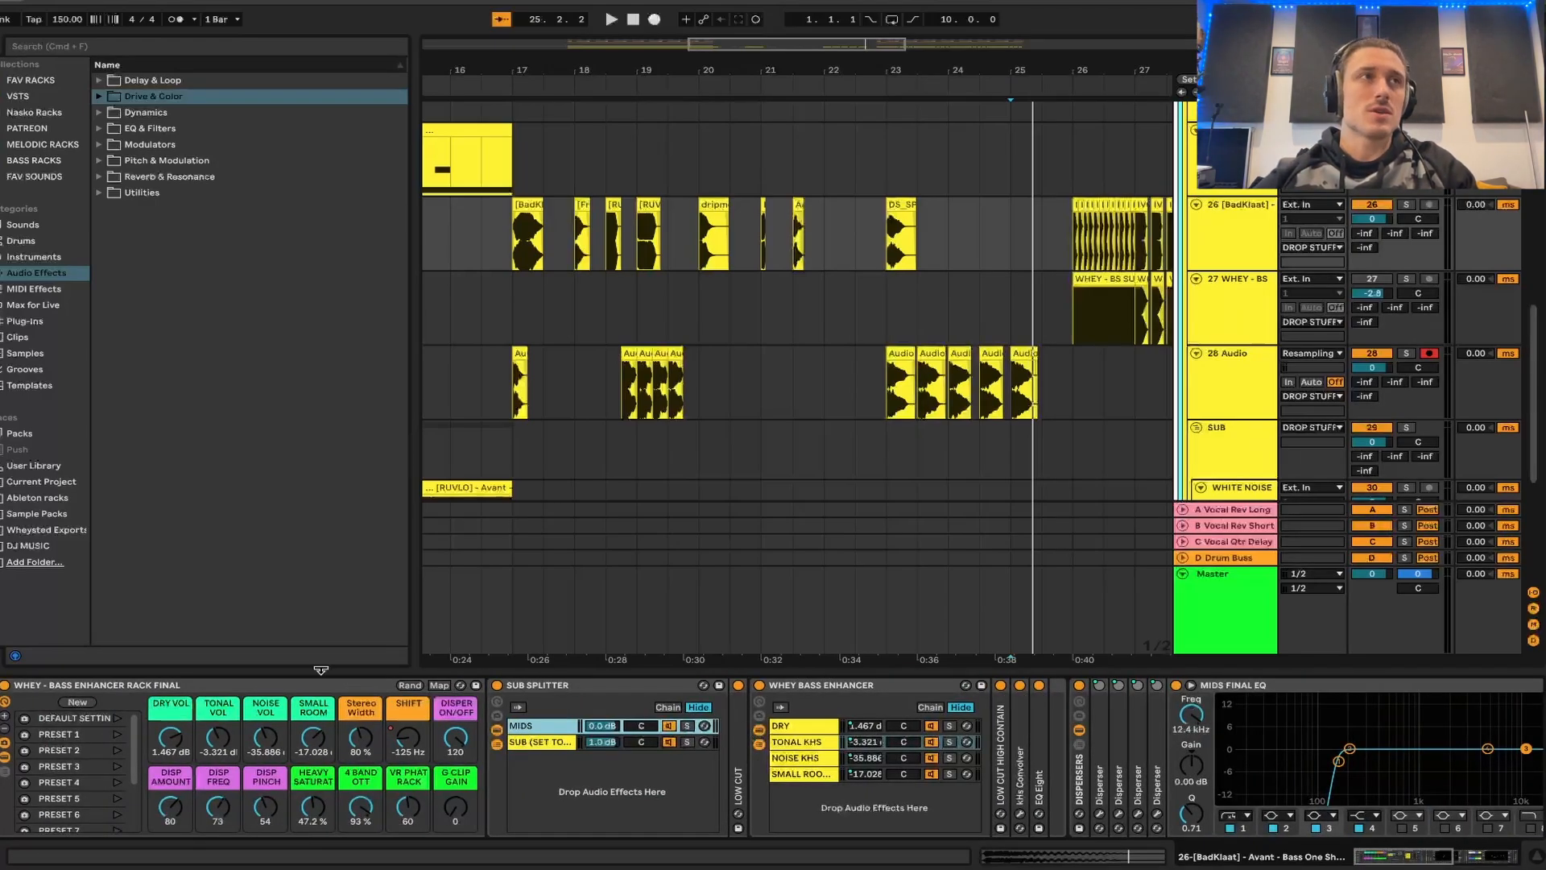
- Look through the preset variations stored in the bass enhancer rack
scroll(162, 617, "down", 5)
scroll(161, 617, "up", 5)
scroll(161, 617, "down", 5)
scroll(161, 617, "up", 5)
scroll(161, 617, "down", 5)
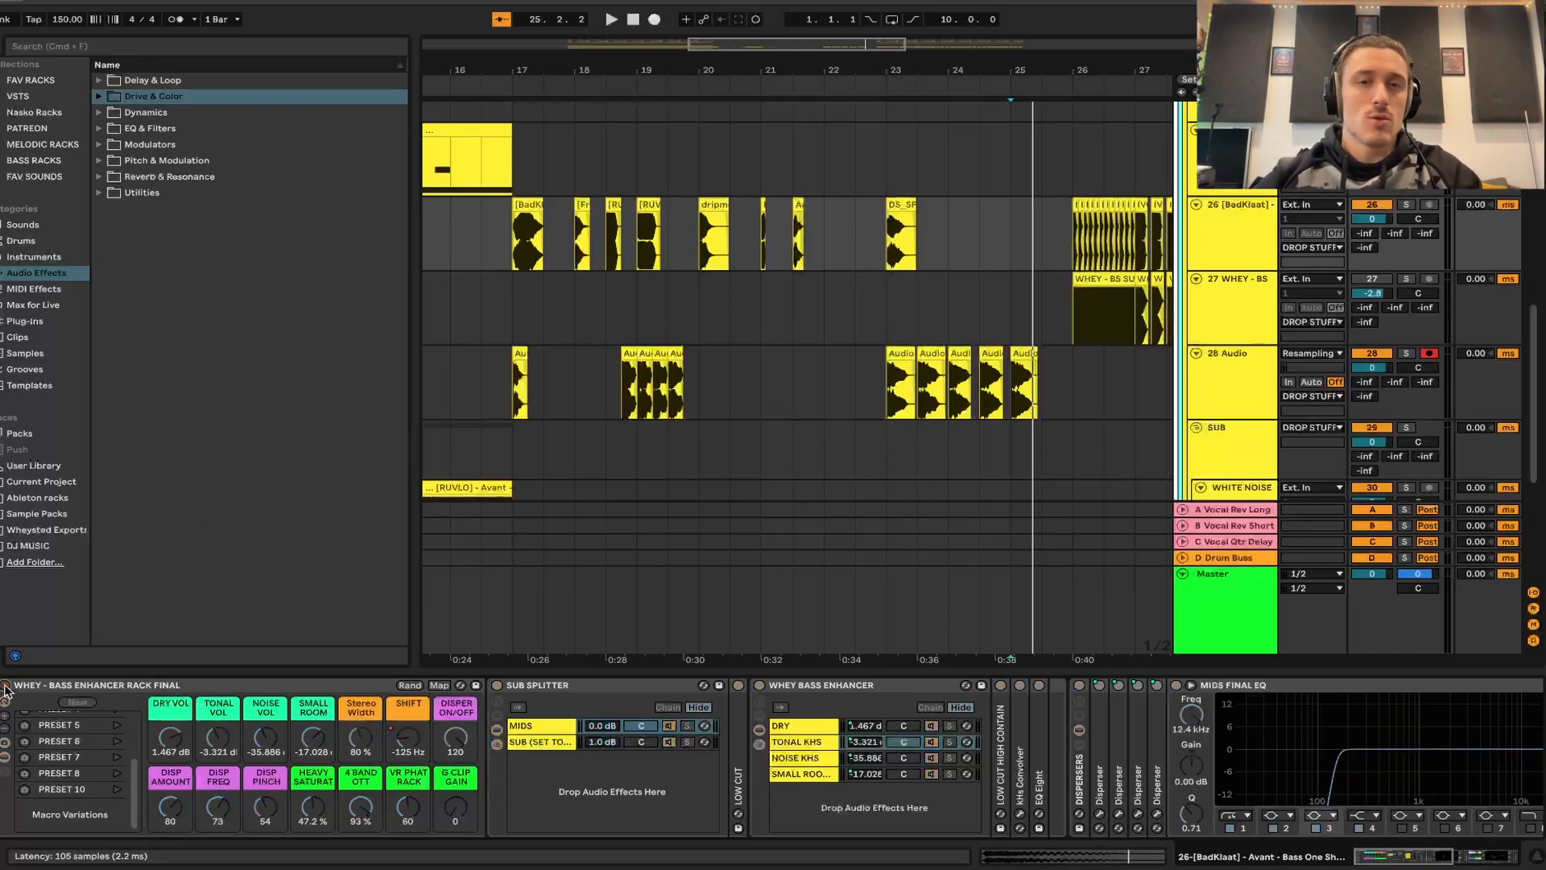
- Play the [RUVLO] bass one-shot at 18.3.1 on track 26 with the bass enhancer rack bypassed
left_click(612, 256)
scroll(612, 256, "up", 5)
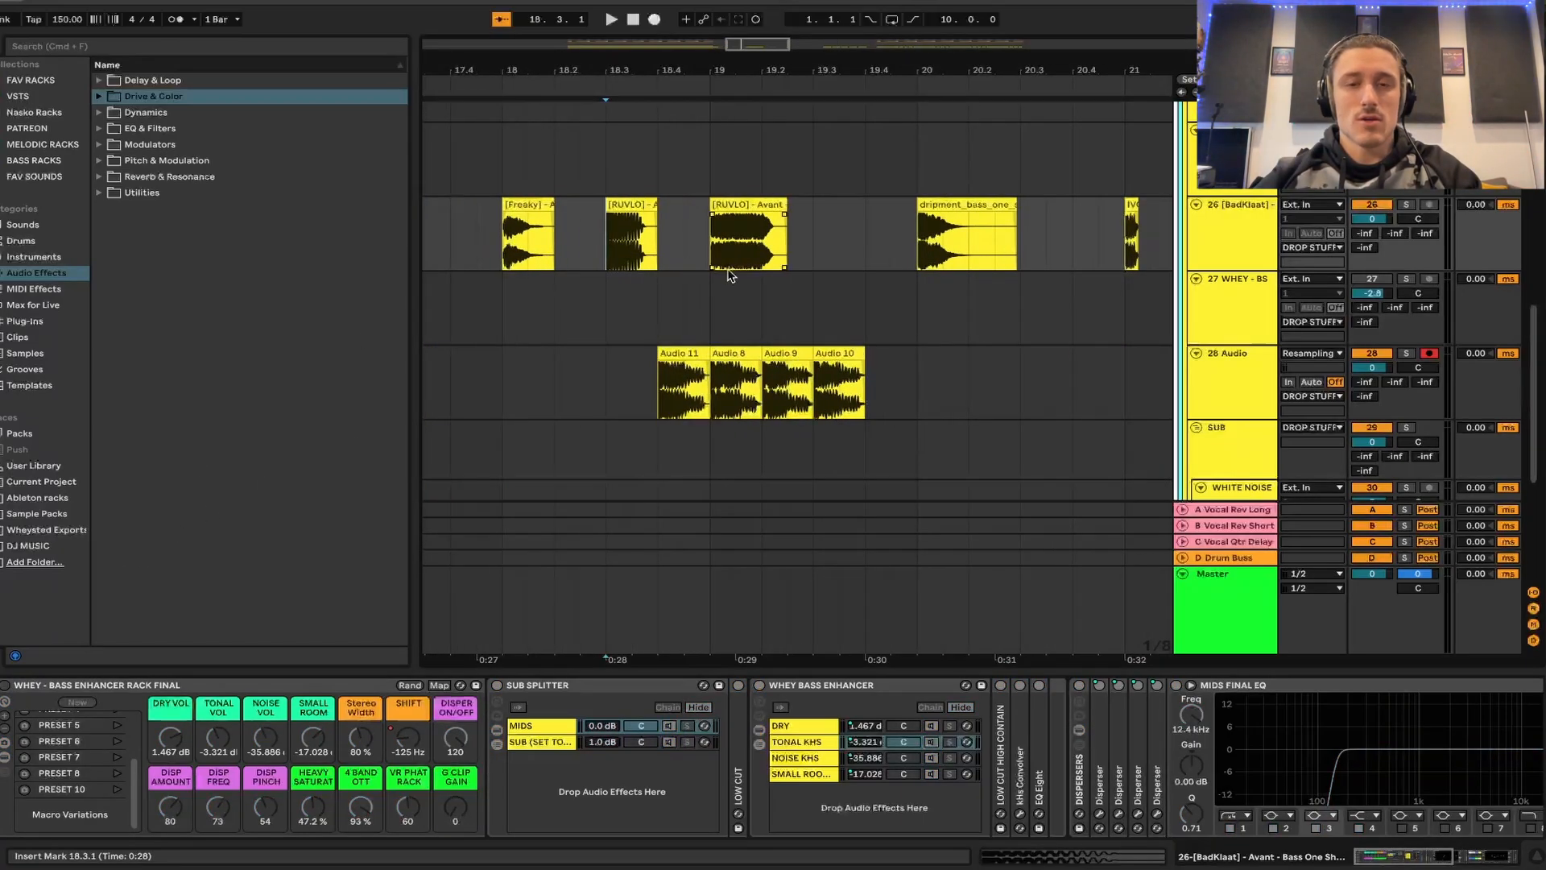
key("space")
scroll(837, 227, "down", 1)
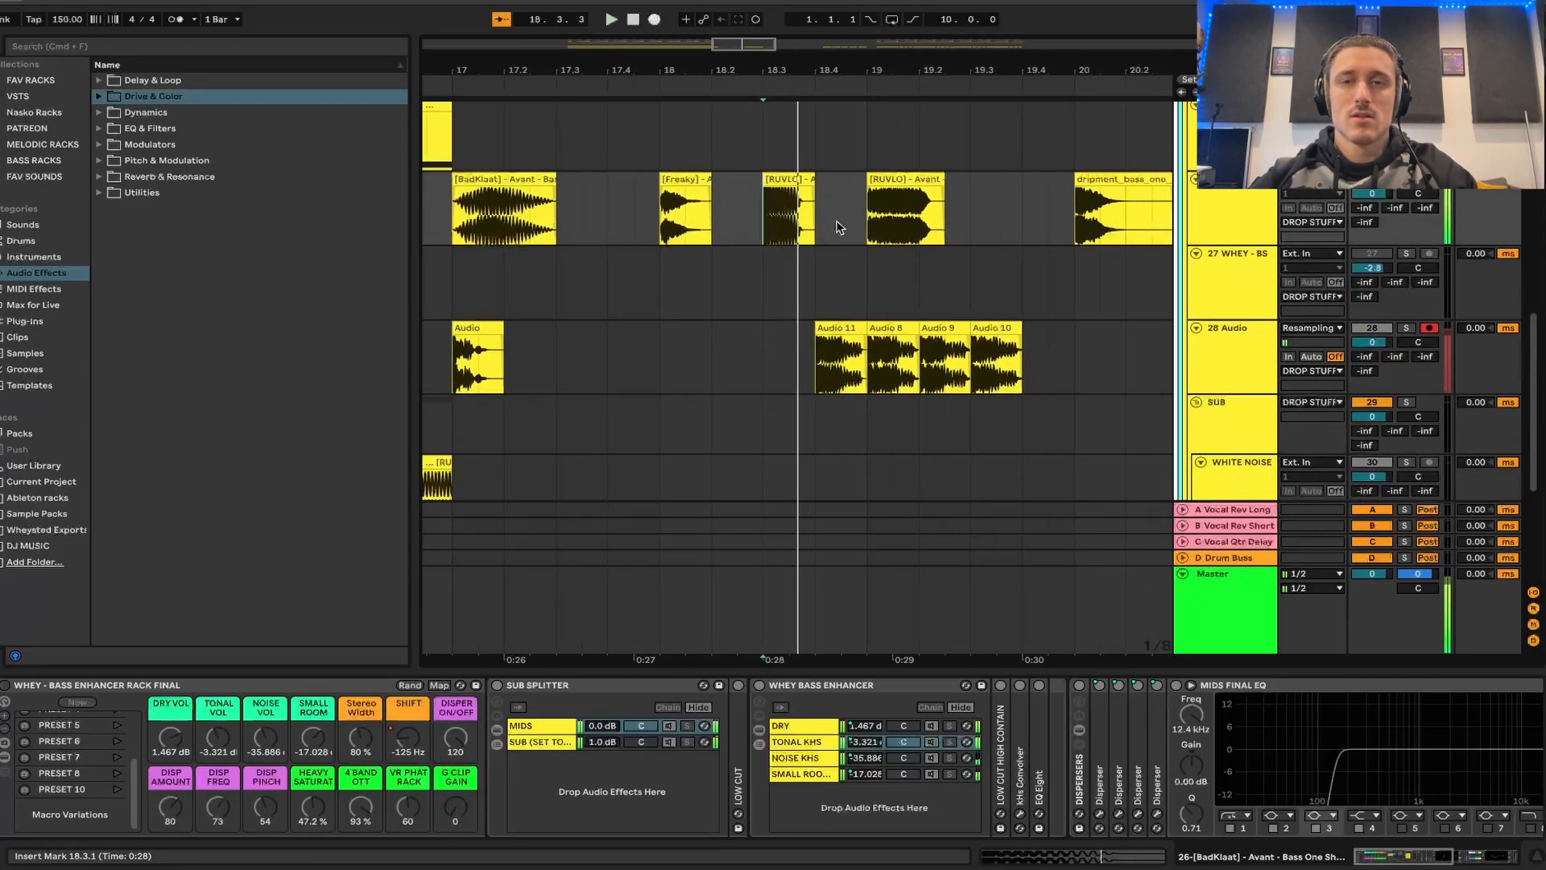
- Play the DS_SPP2 bass clip at 23.1.1 on track 26 with the rack bypassed
scroll(838, 227, "right", 5)
scroll(1017, 217, "right", 3)
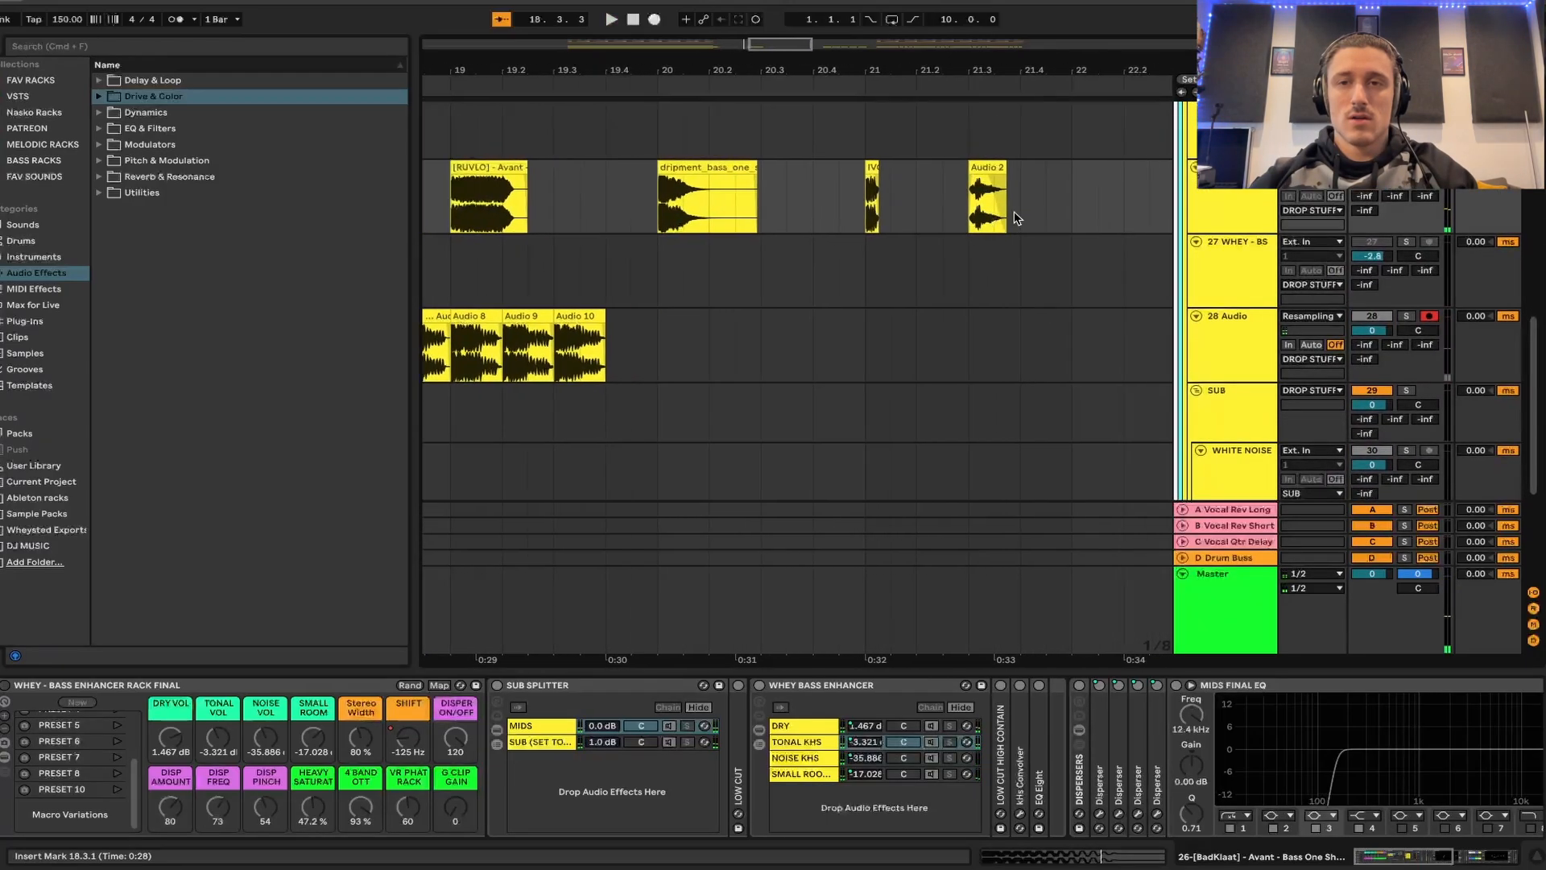
scroll(1016, 217, "down", 4)
scroll(1027, 213, "right", 2)
left_click(1041, 197)
key("space")
scroll(732, 186, "left", 5)
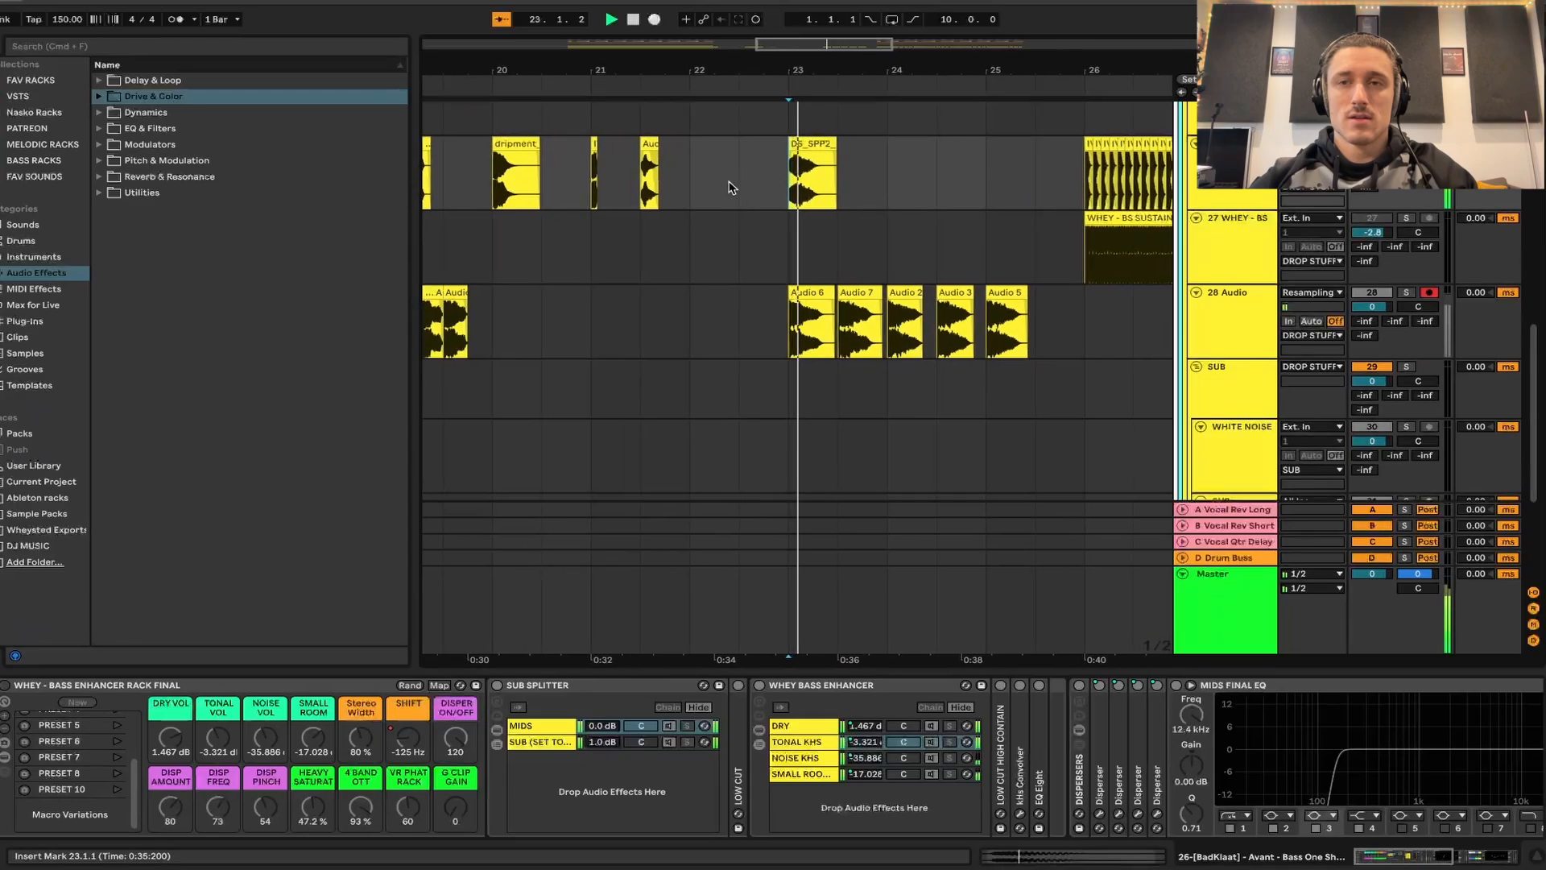
scroll(732, 186, "up", 1)
key("space")
- Play the Audio 2 clip at 21.3.1 on track 26 with the rack bypassed
scroll(838, 198, "up", 5)
left_click(1024, 201)
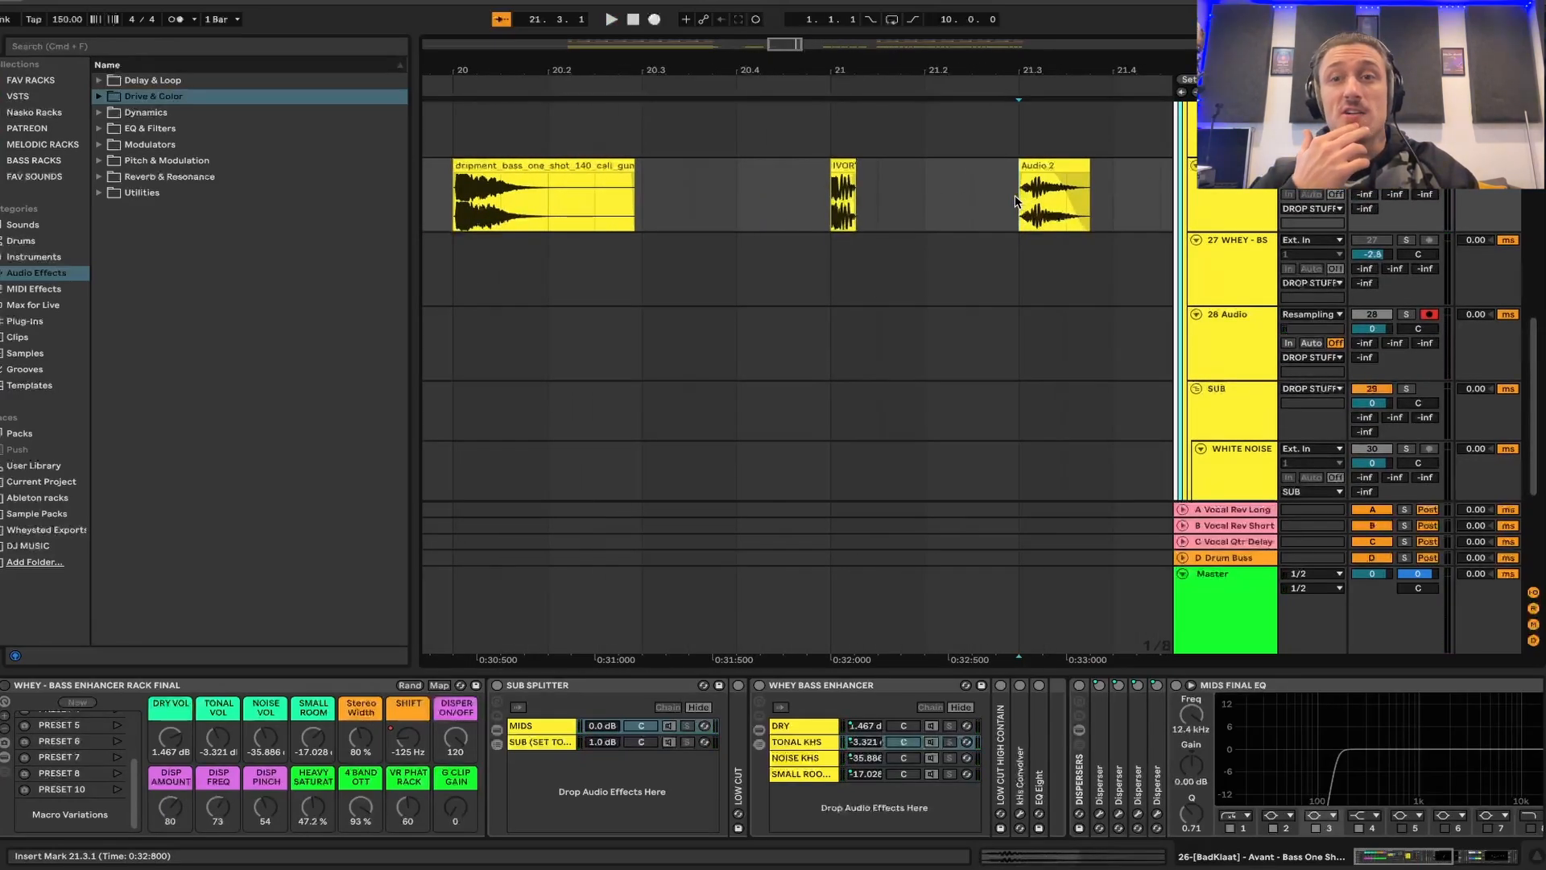
key("space")
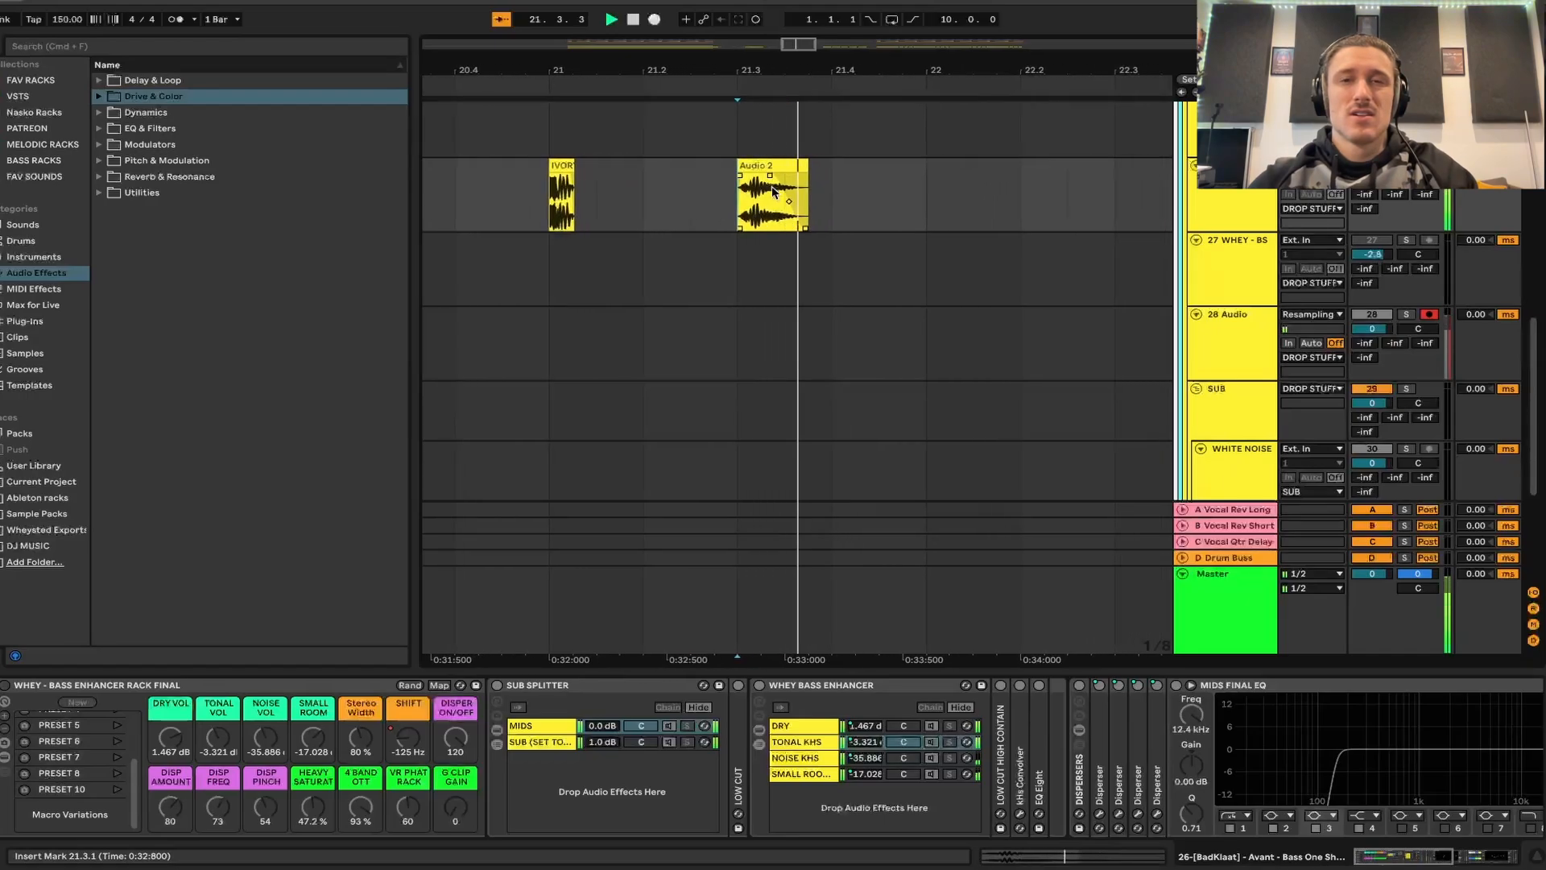
scroll(773, 192, "down", 6)
key("space")
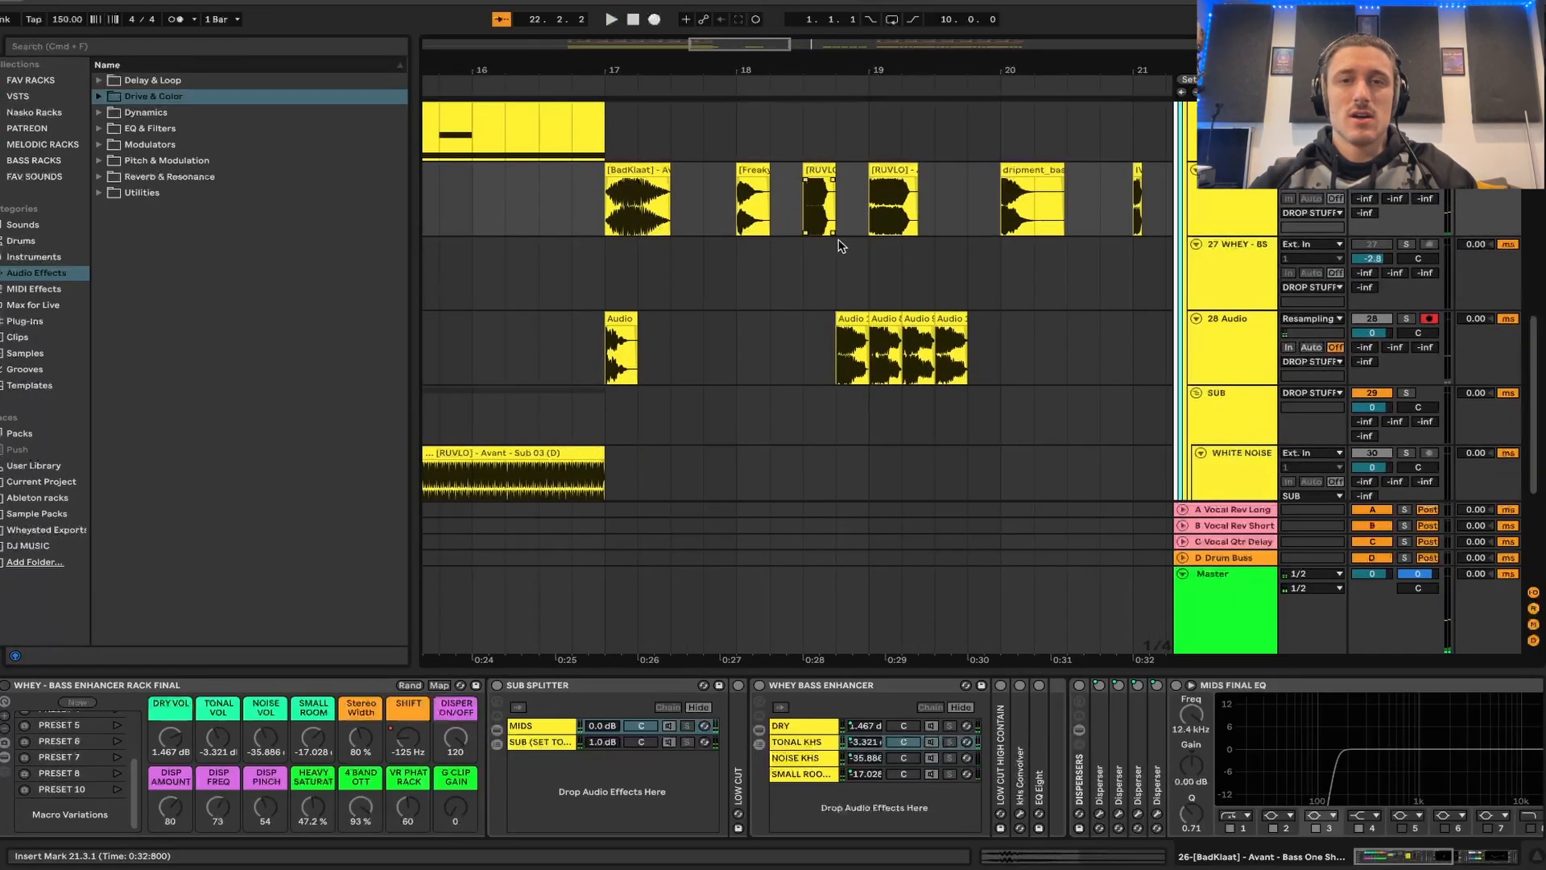
- Play the unprocessed [RUVLO] bass one-shots at 19.1.1 and 18.3.1 on track 26
left_click(868, 225)
key("space")
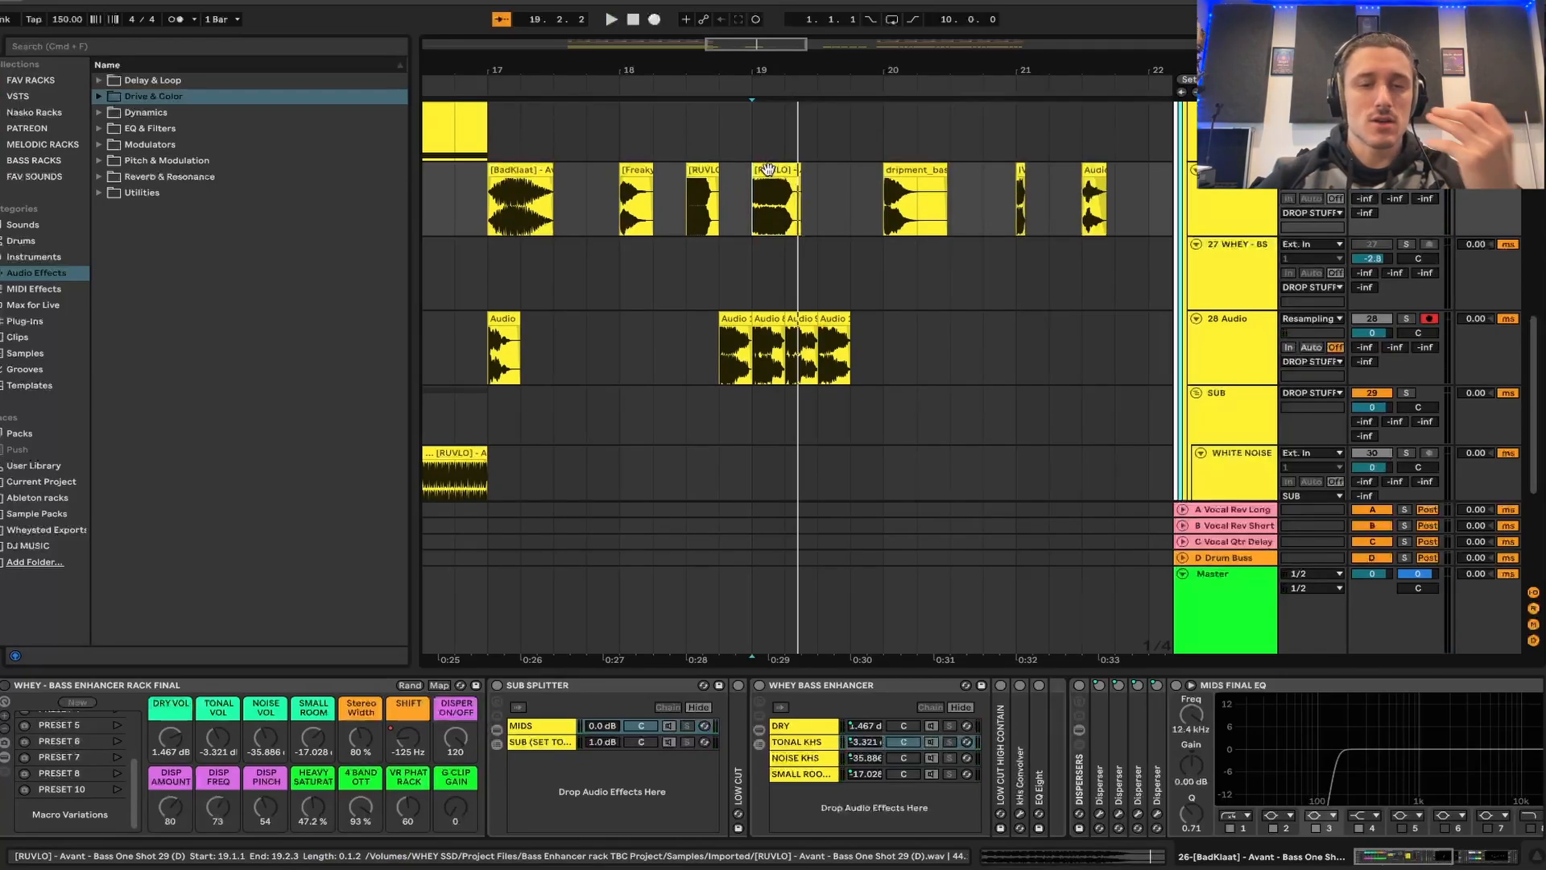
left_click(679, 211)
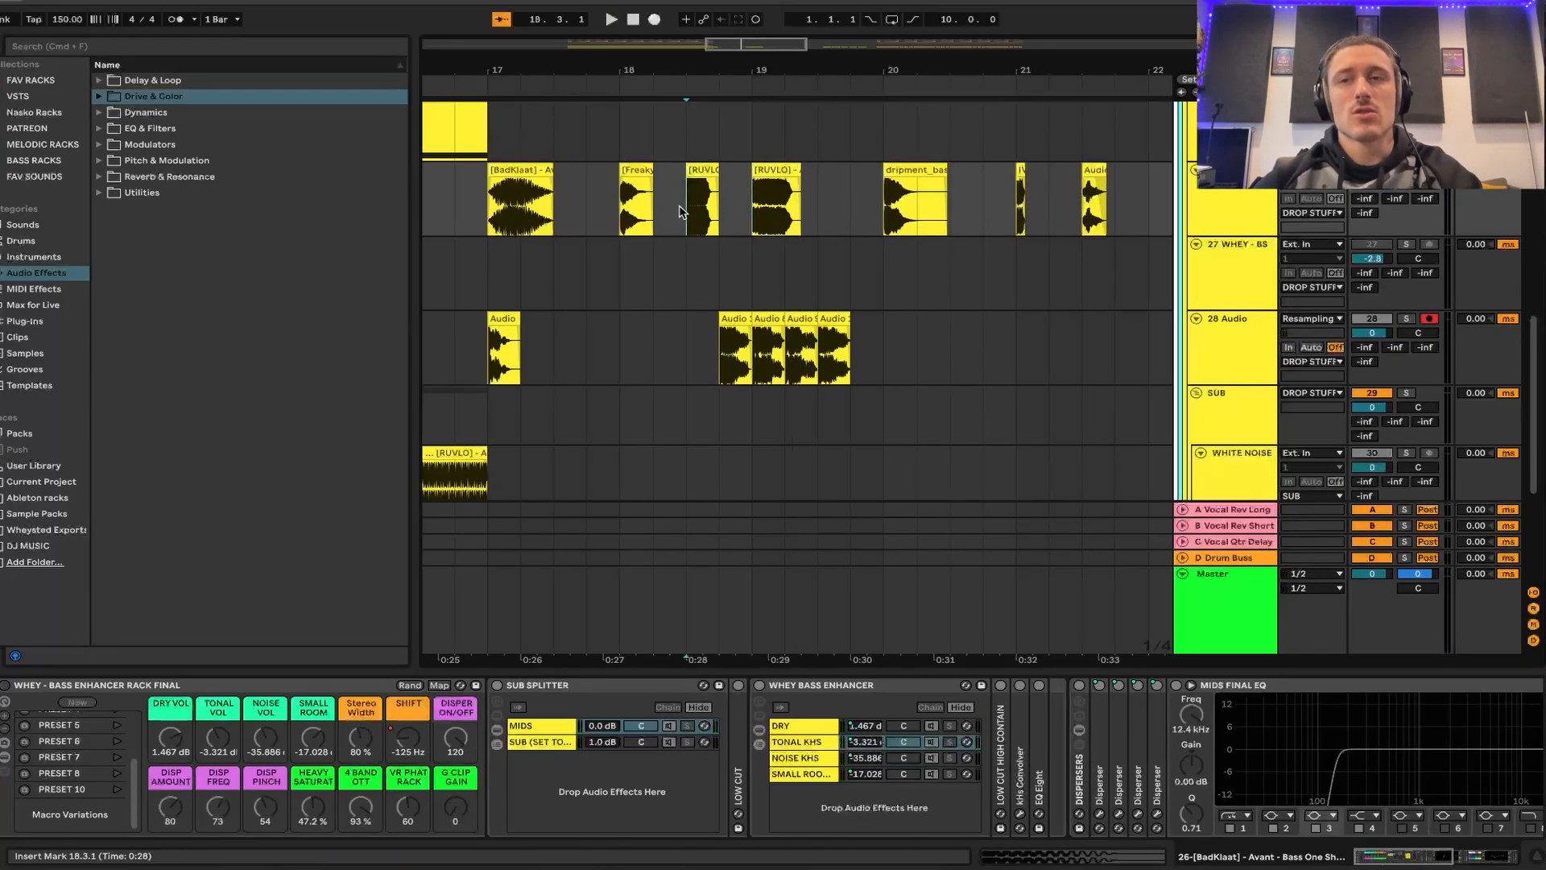
key("space")
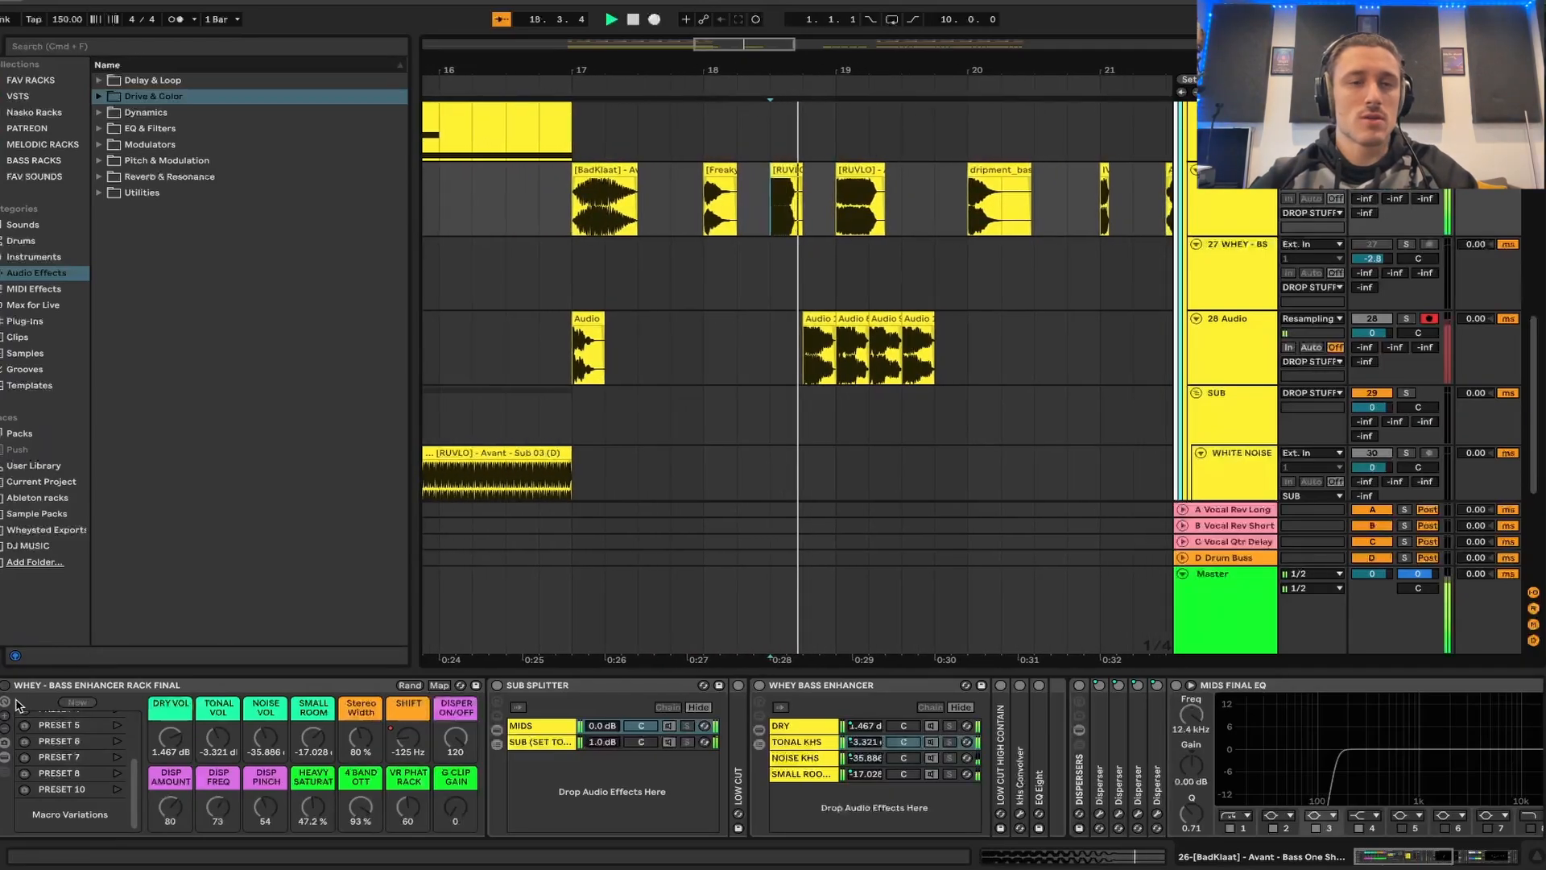
- Enable the bass enhancer rack and replay the one-shot at 18.3.1 several times to hear the processed sound
left_click(5, 686)
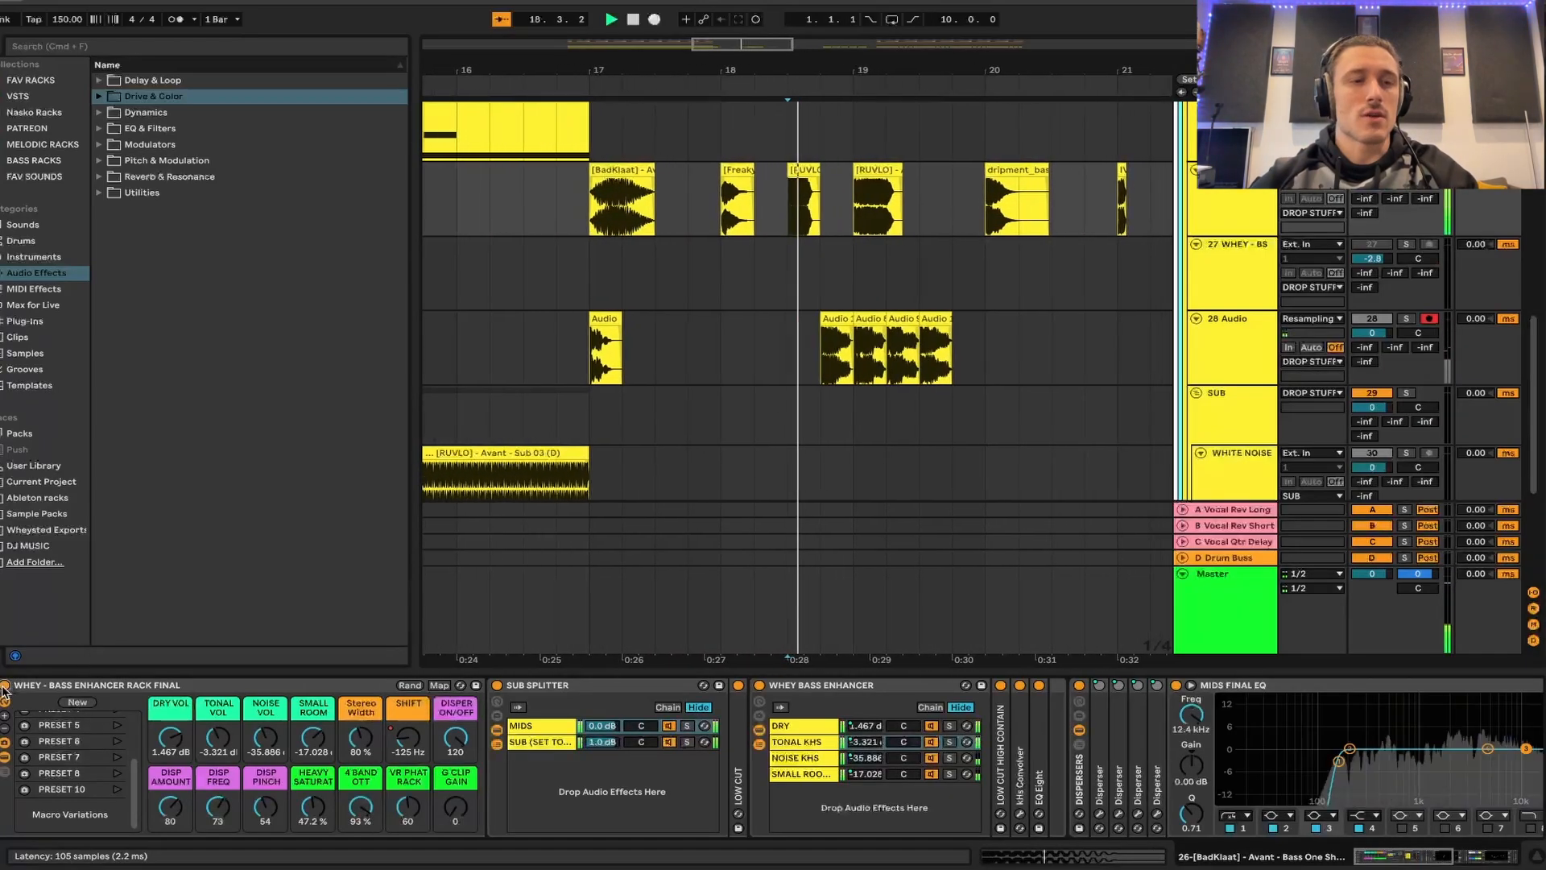
key("space")
key("space")
key("space")
key("space")
key("space")
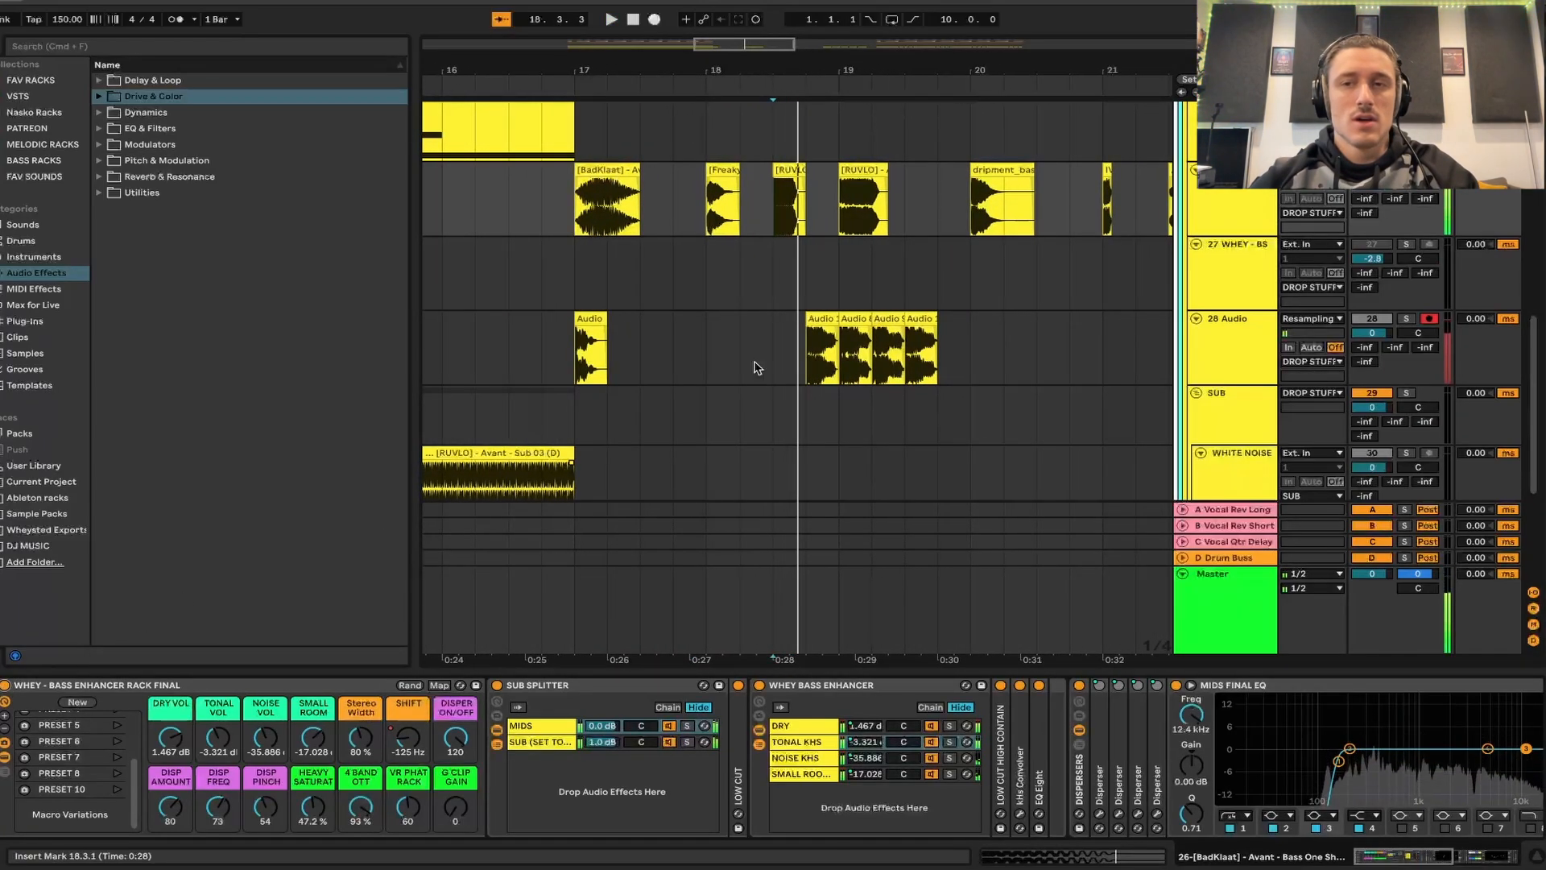
- Solo the 28 Audio track and play its four resampled bass clips from 18.4.1
left_click(810, 352)
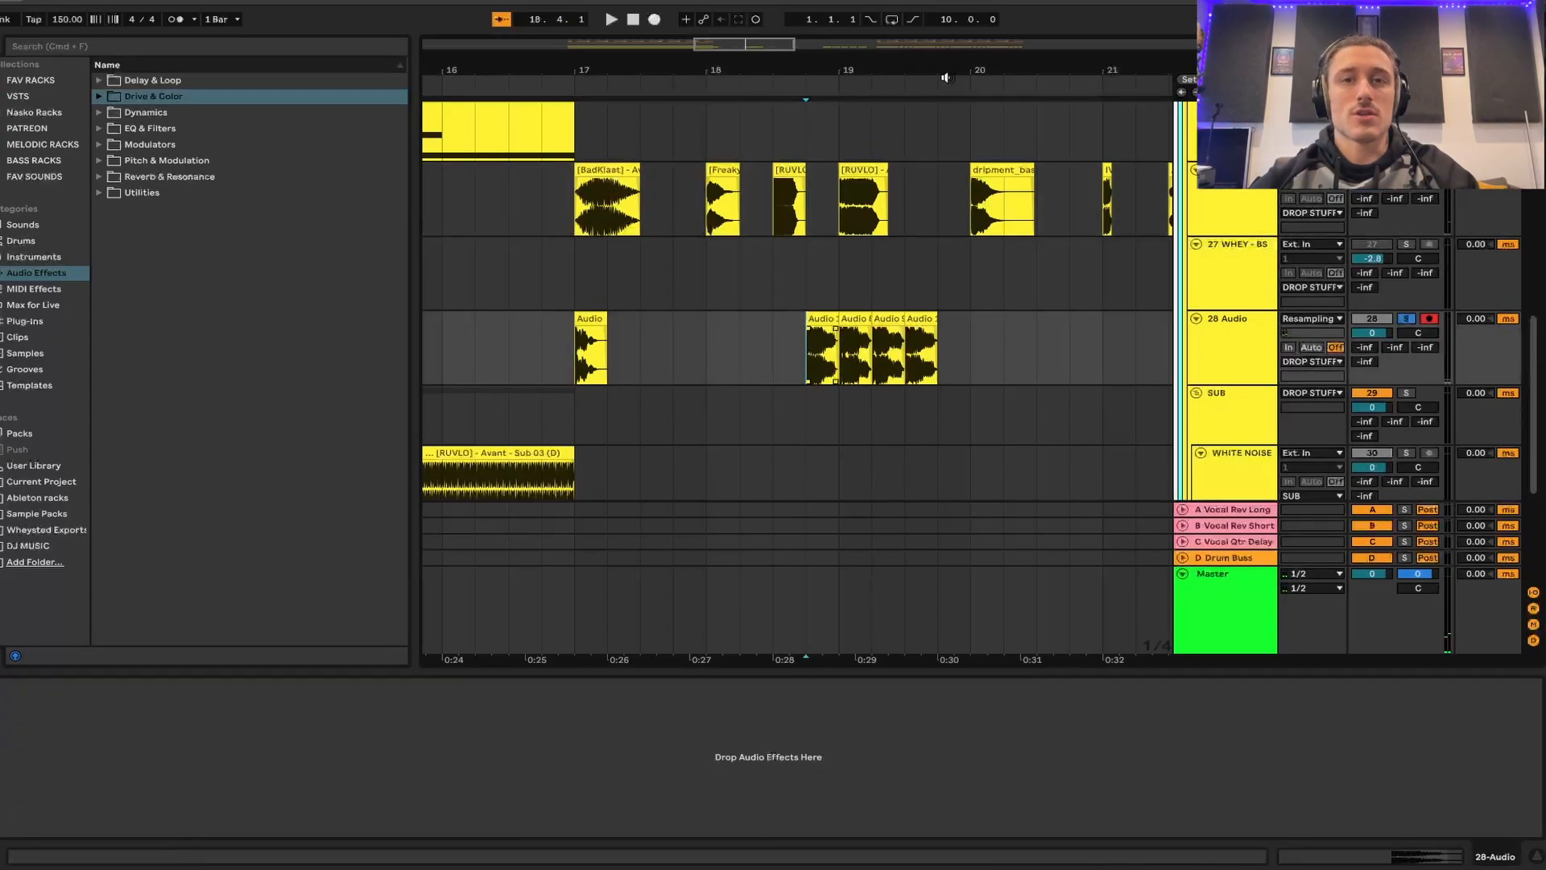
key("space")
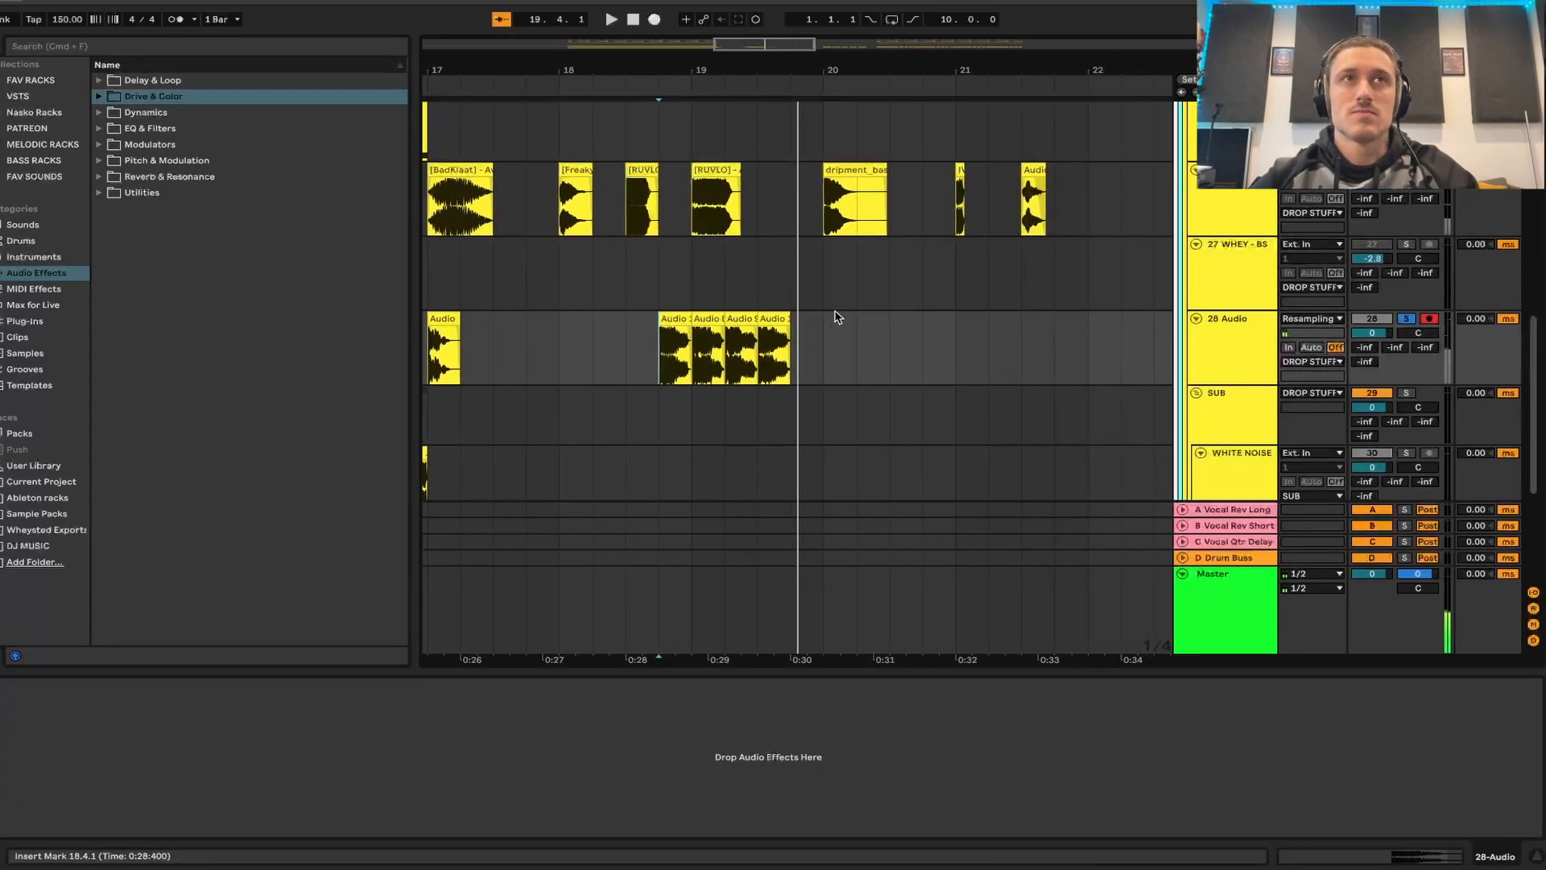
scroll(833, 318, "right", 10)
scroll(933, 200, "right", 3)
scroll(933, 200, "down", 1)
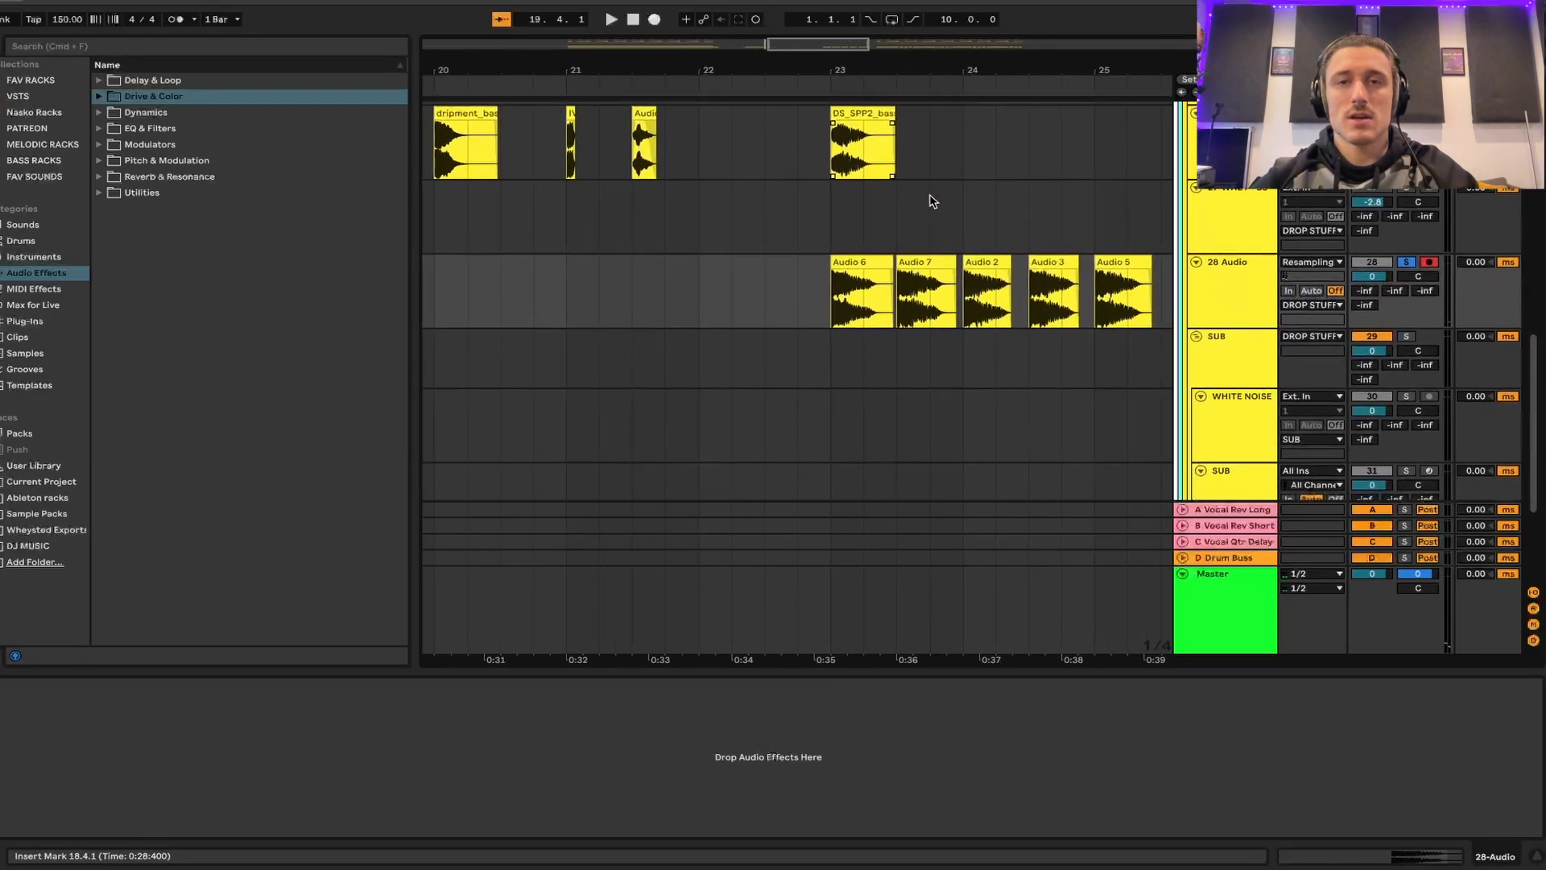
- Bypass the bass enhancer rack on track 26 and play the original DS_SPP2 clip from 23.1.1
left_click(846, 145)
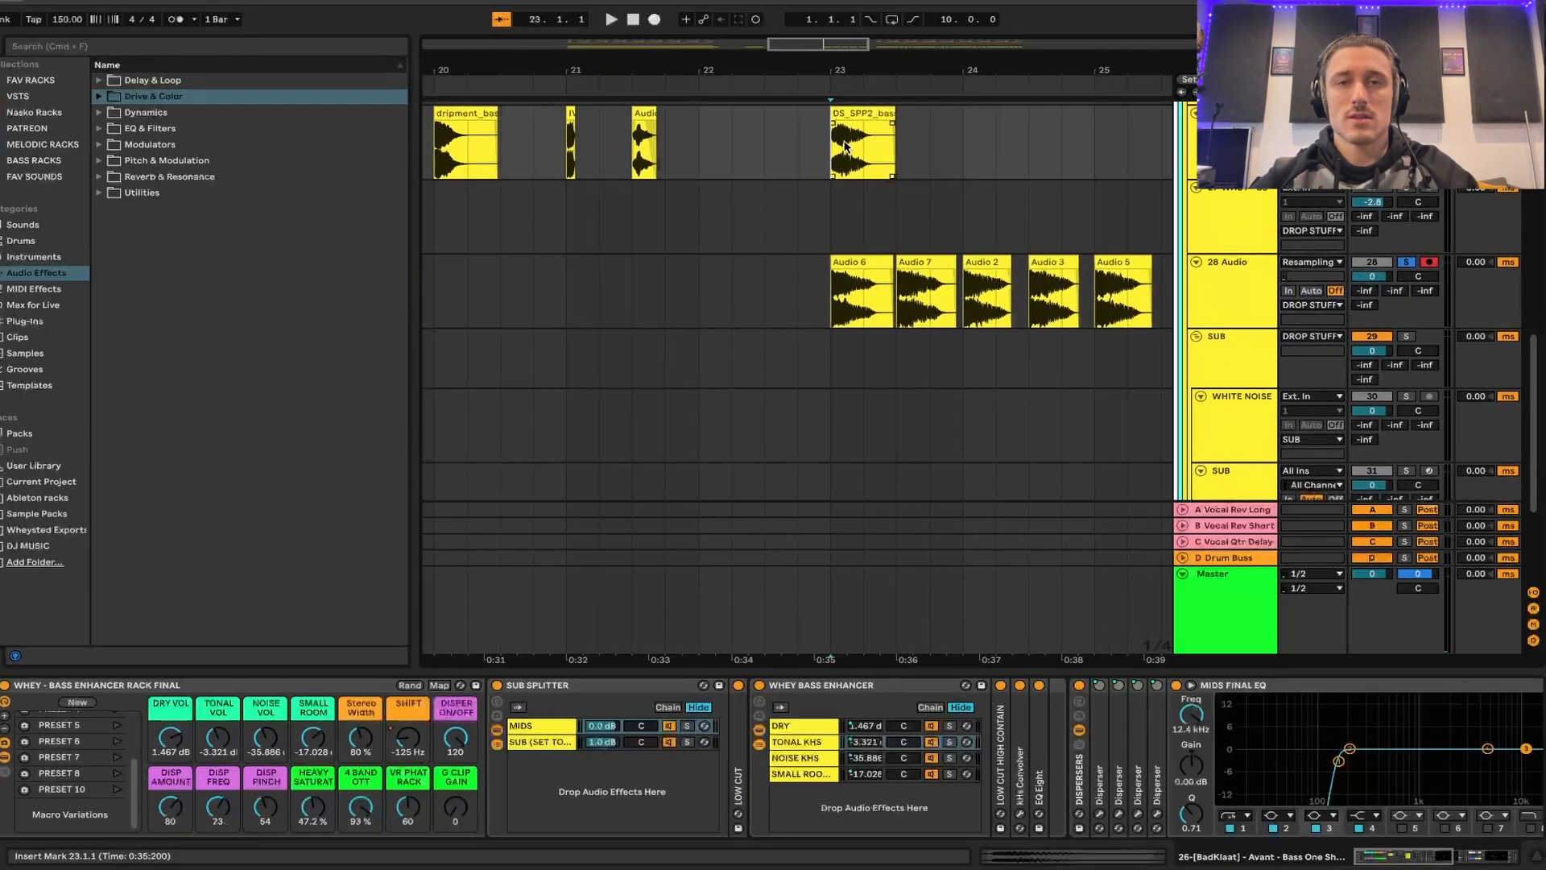
left_click(7, 685)
key("space")
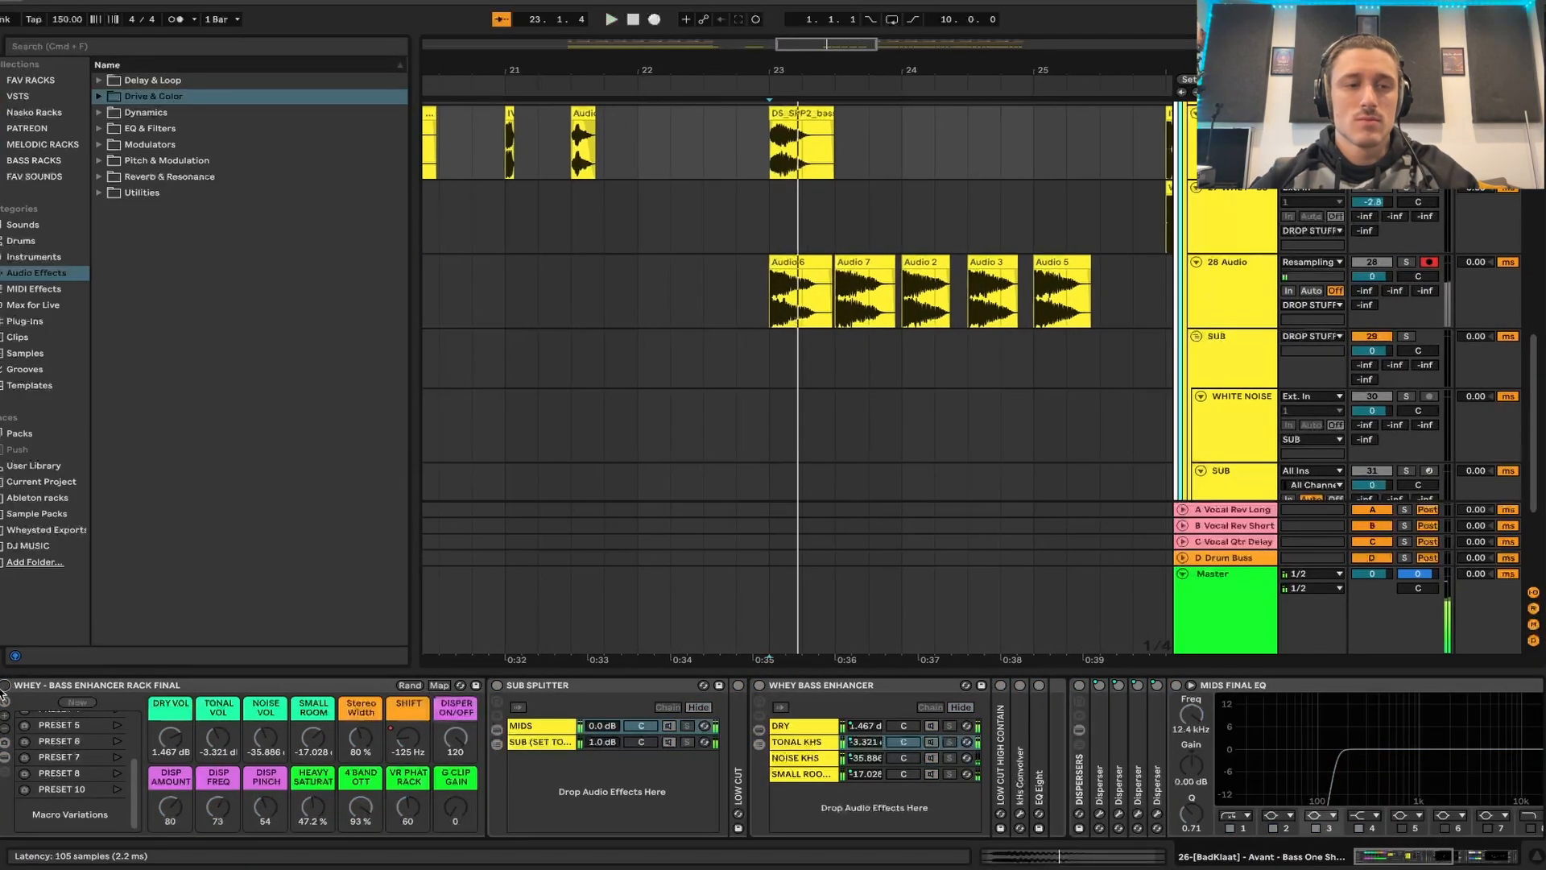
key("space")
- Solo the 28 Audio track and play the resampled variations, from Audio 6 at 23.1.1 through Audio 5 at 25.1.1
left_click(765, 292)
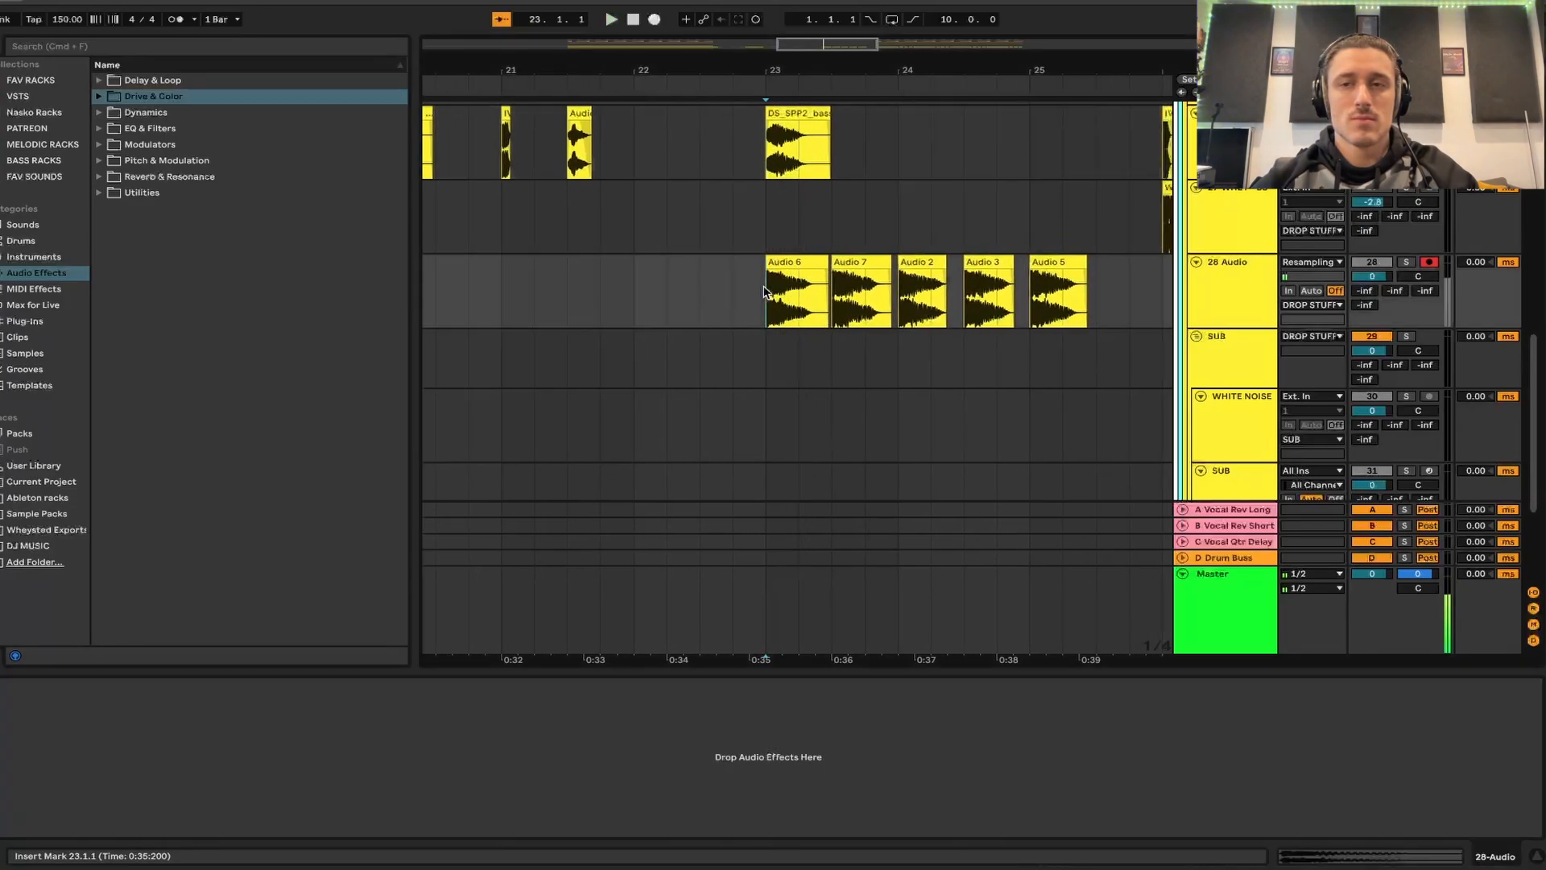
key("space")
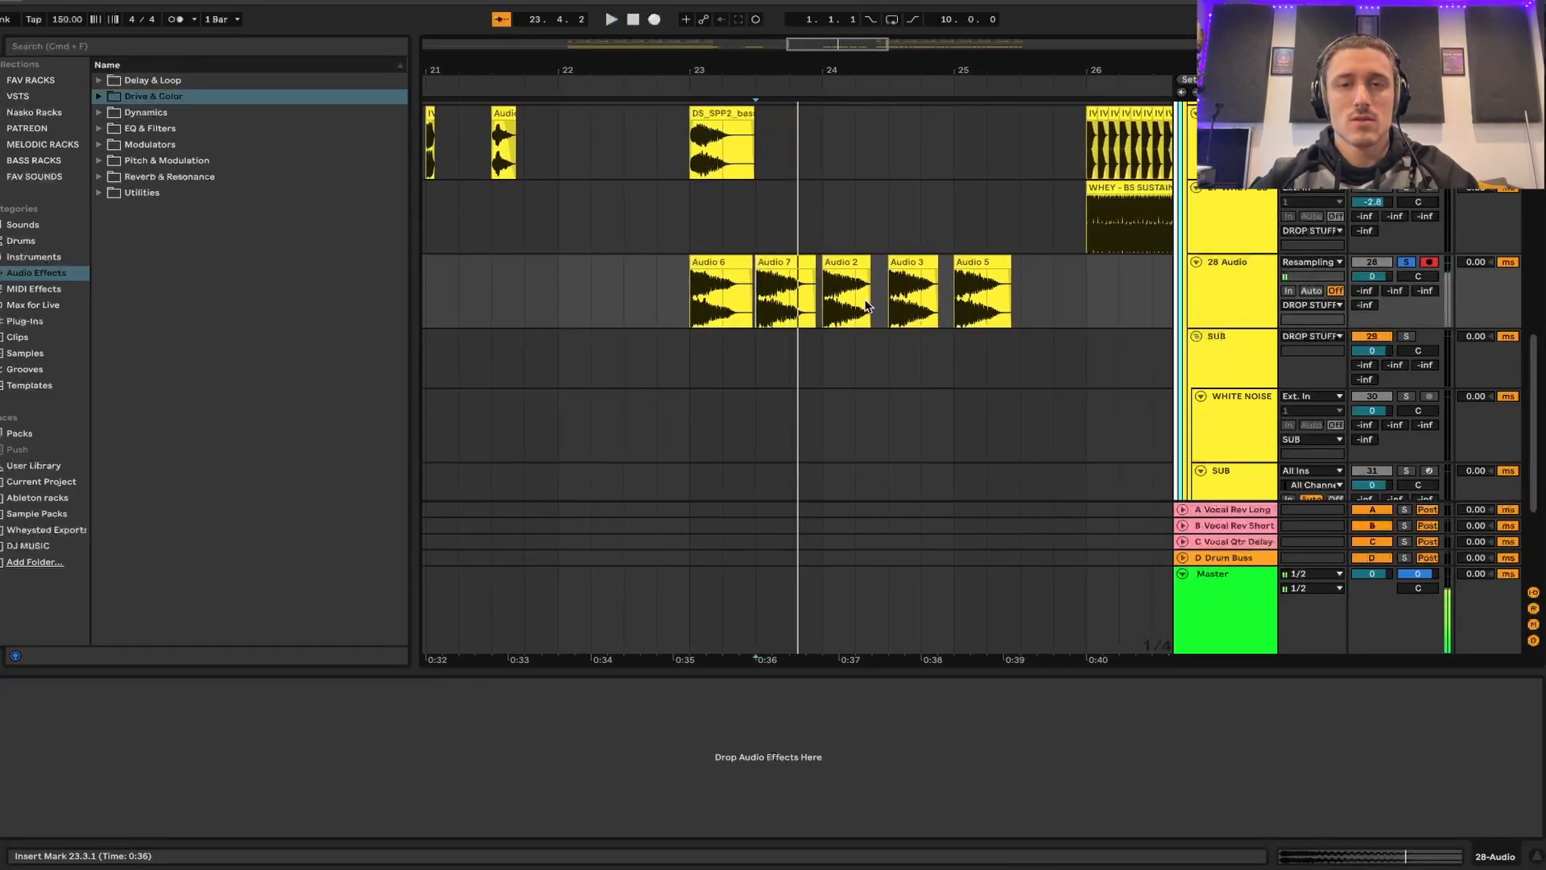
left_click(824, 299)
left_click(825, 300)
left_click(828, 300)
key("space")
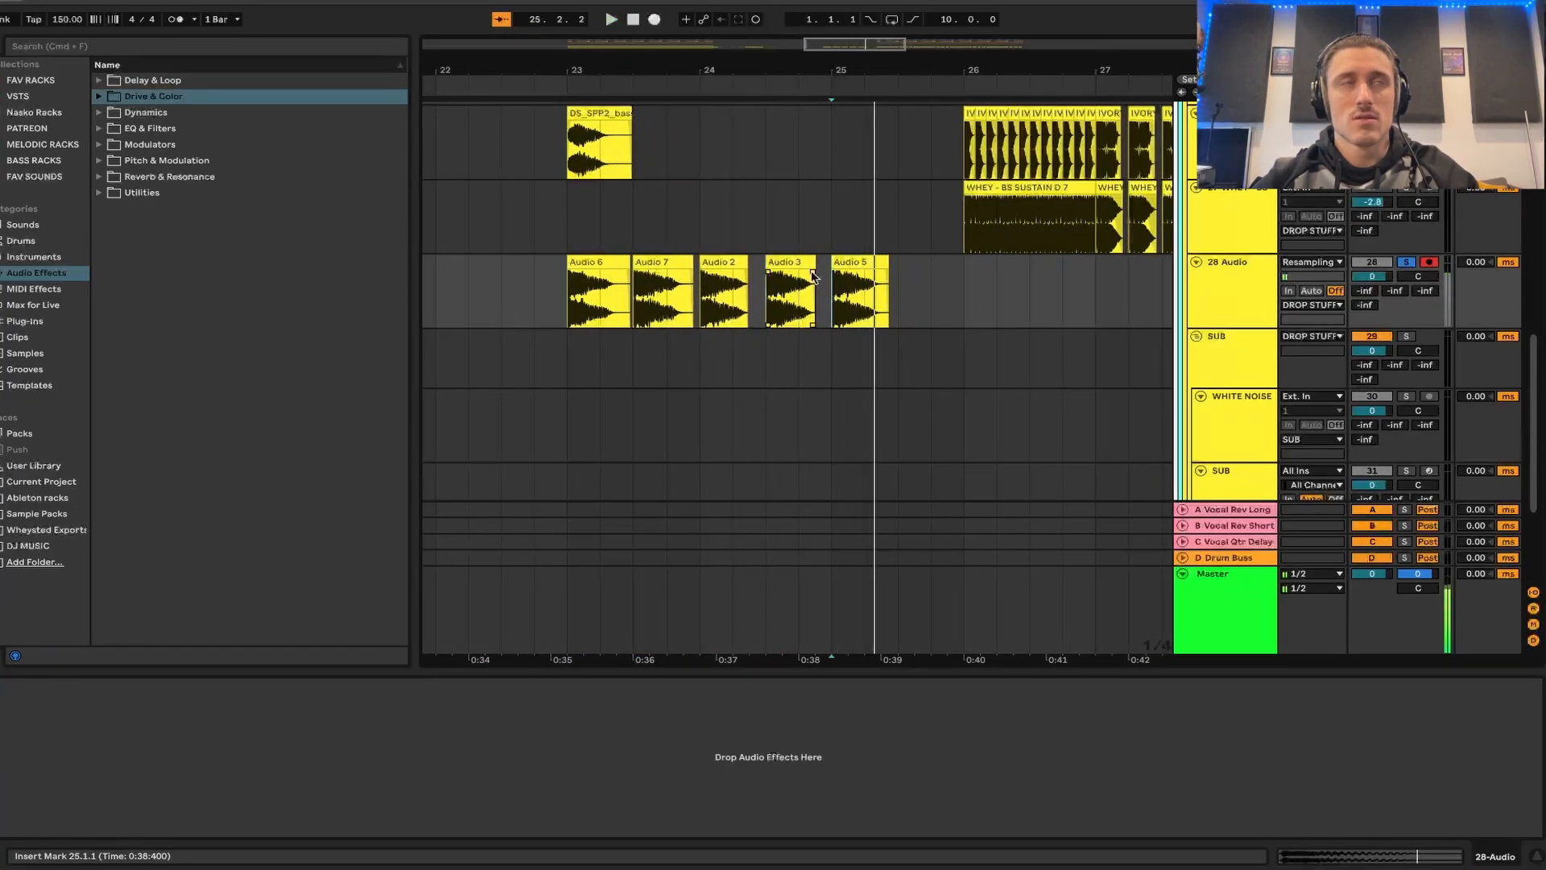
- Play the bass arrangement on track 26 from 26.1.1 with the bass enhancer rack bypassed and no track soloed
scroll(814, 274, "right", 2)
scroll(813, 274, "up", 1)
scroll(812, 274, "right", 1)
scroll(811, 274, "up", 1)
scroll(878, 240, "right", 3)
scroll(878, 240, "up", 2)
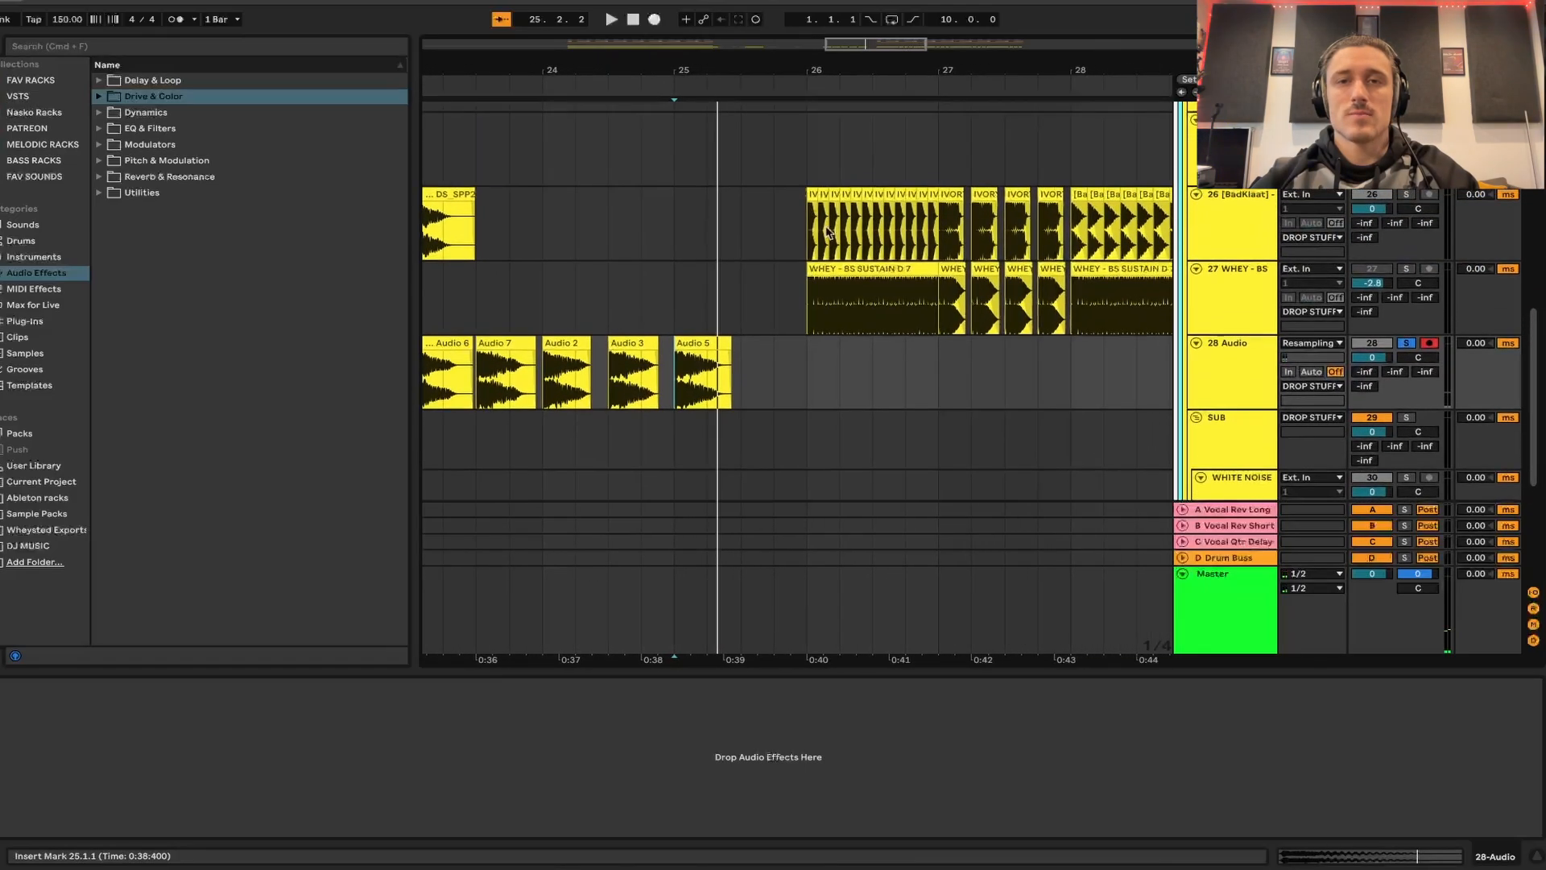
left_click(797, 231)
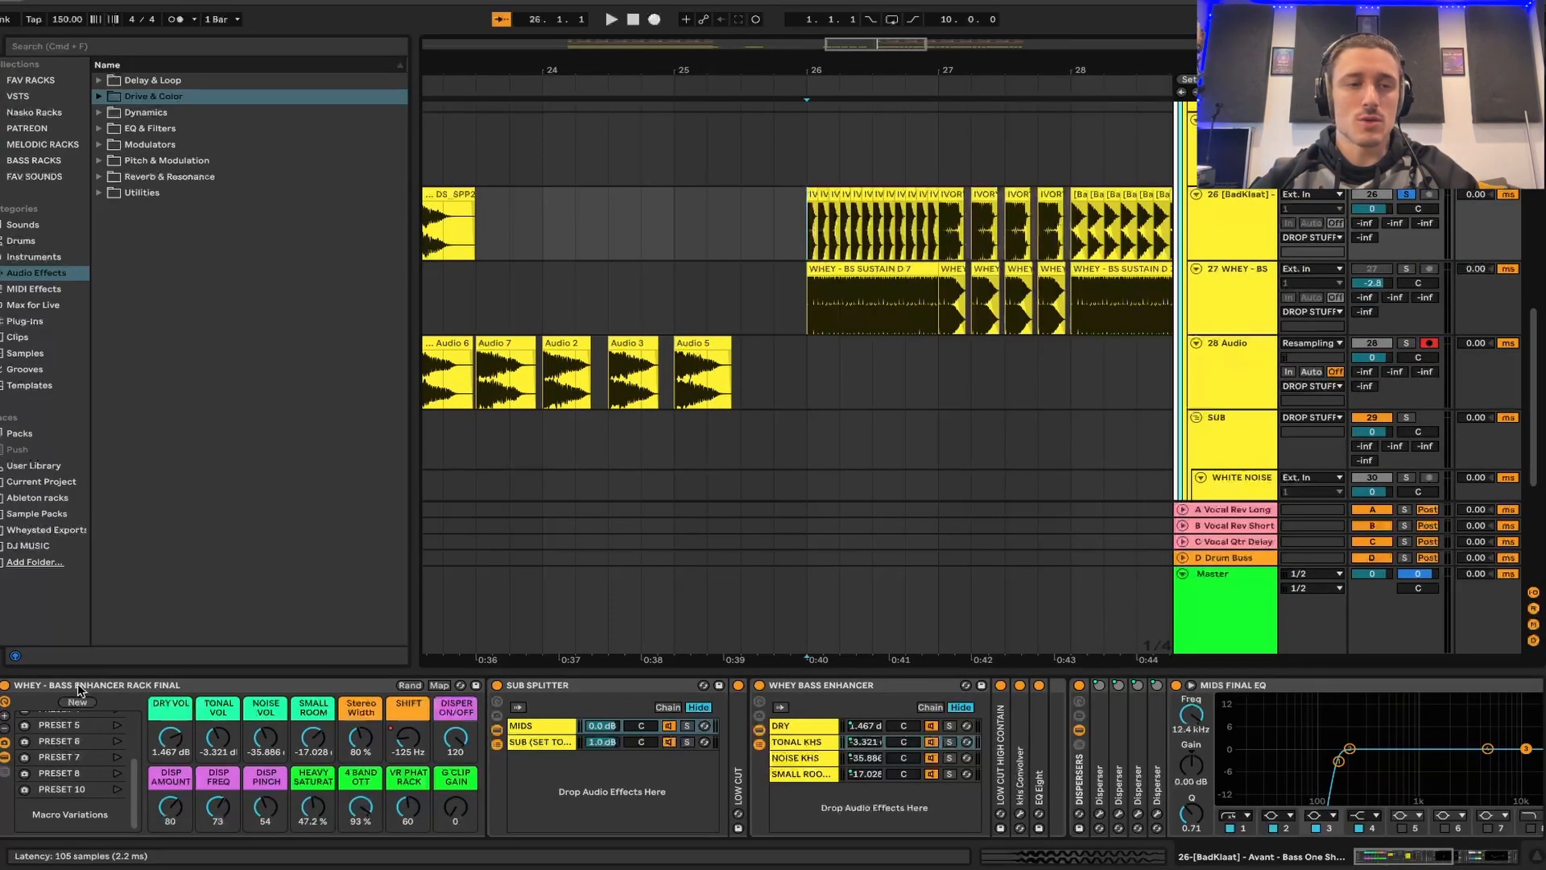
scroll(811, 433, "right", 5)
scroll(811, 433, "down", 1)
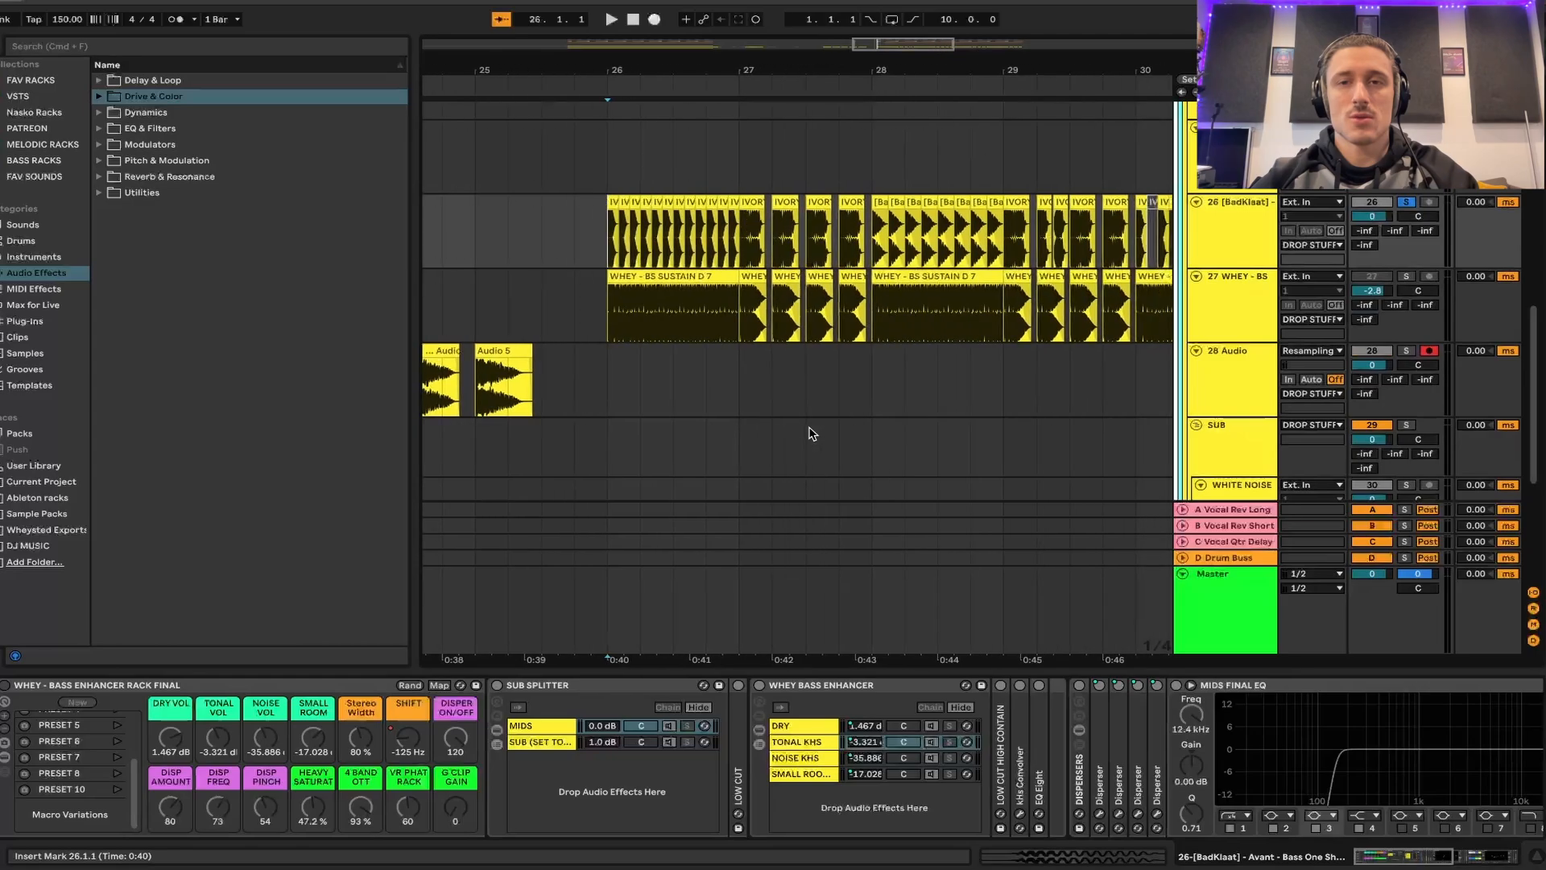
scroll(811, 434, "up", 1)
key("space")
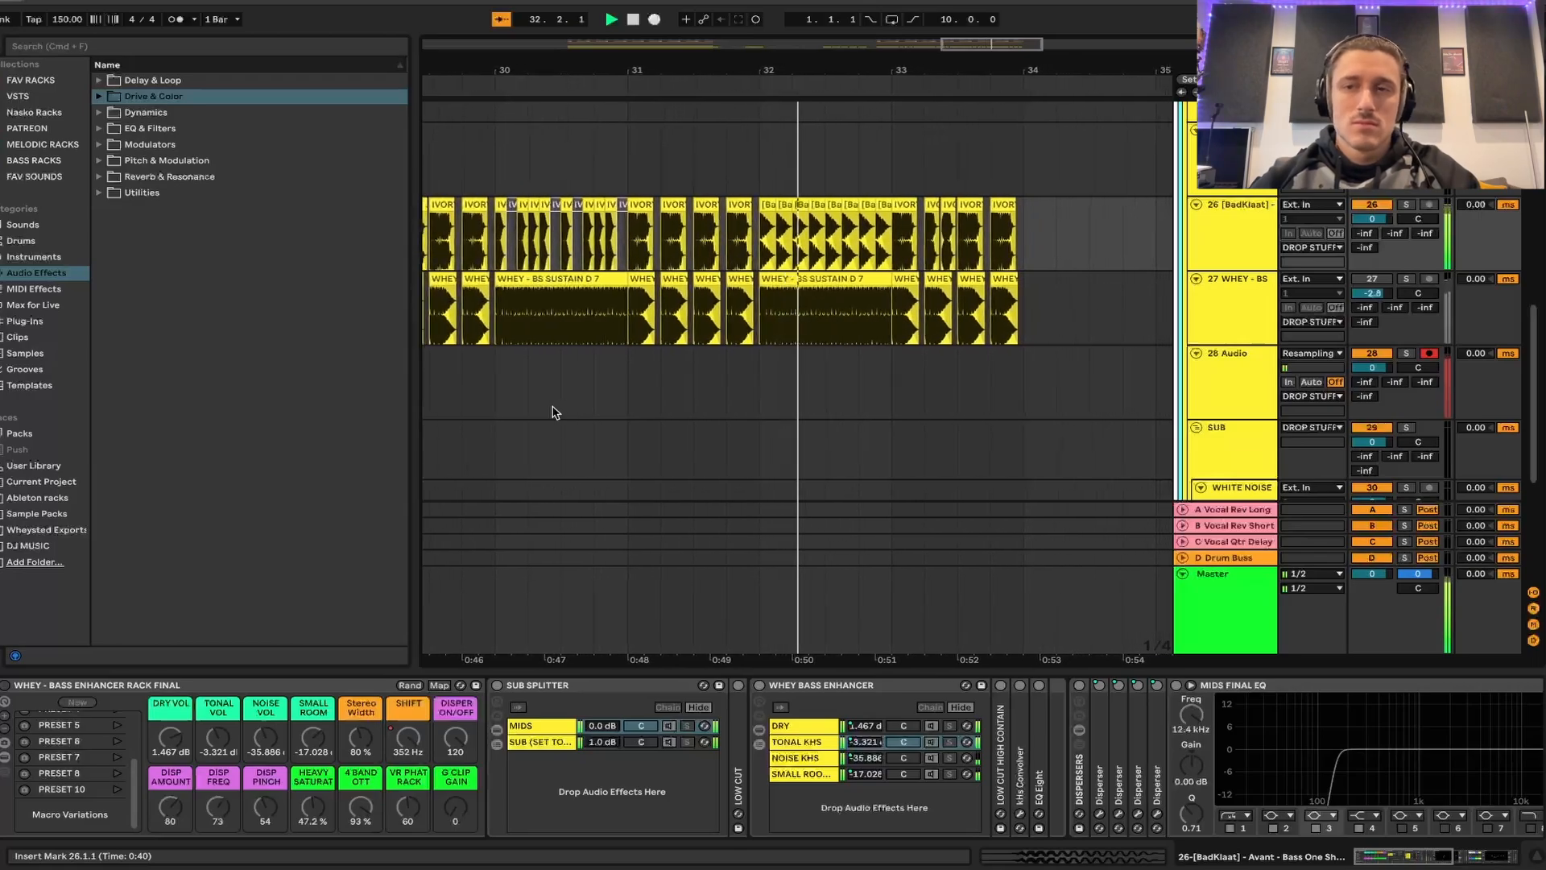
- Enable the bass enhancer rack and replay the arrangement from 26.1.1 for comparison
scroll(731, 387, "left", 5)
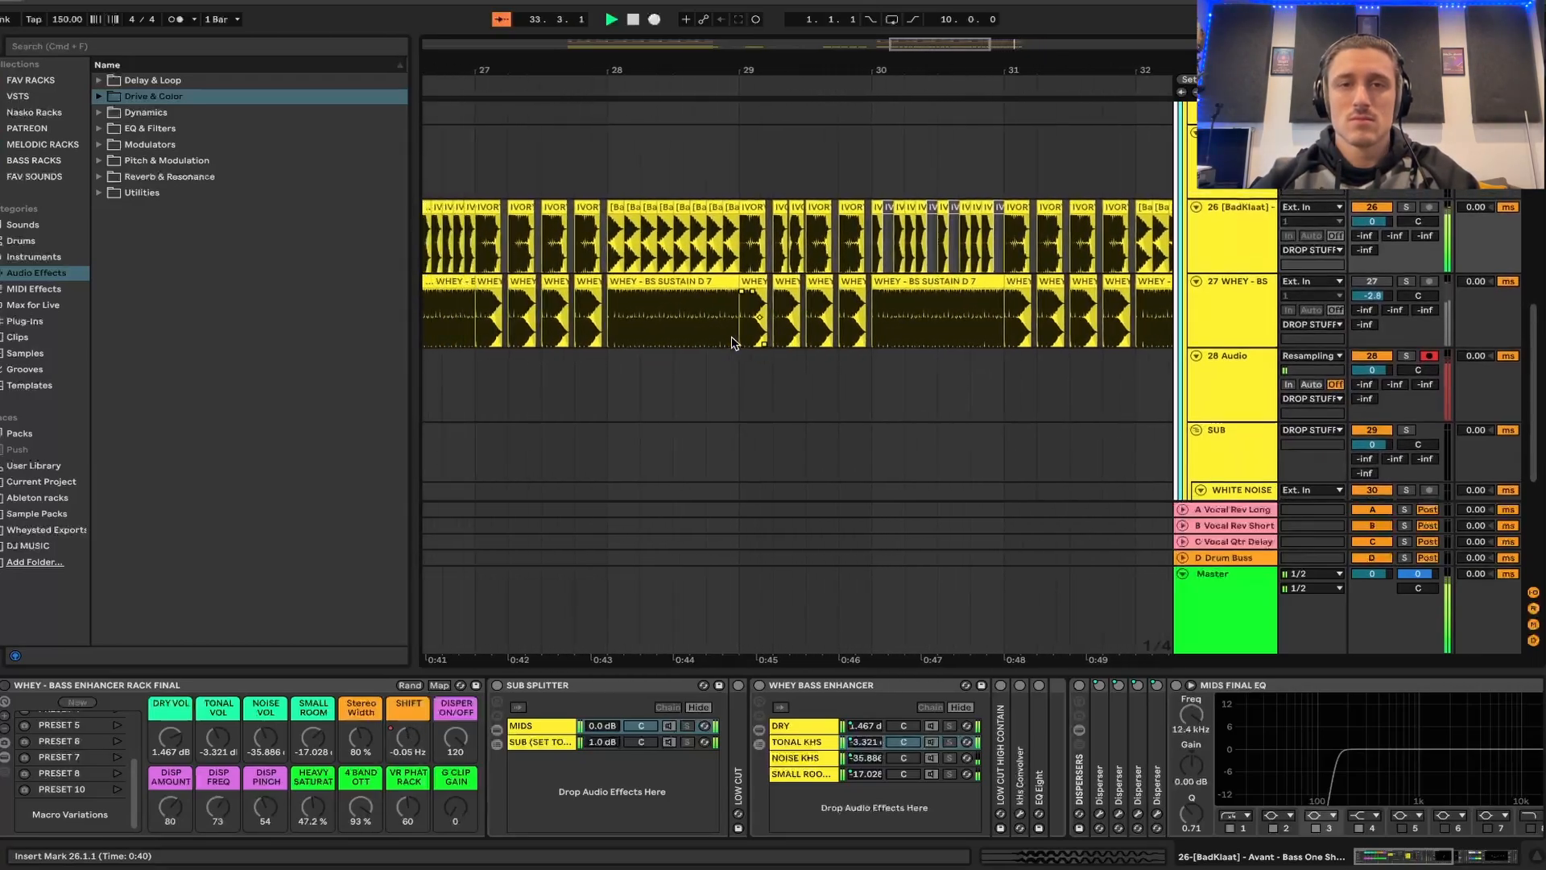
scroll(732, 343, "left", 4)
key("space")
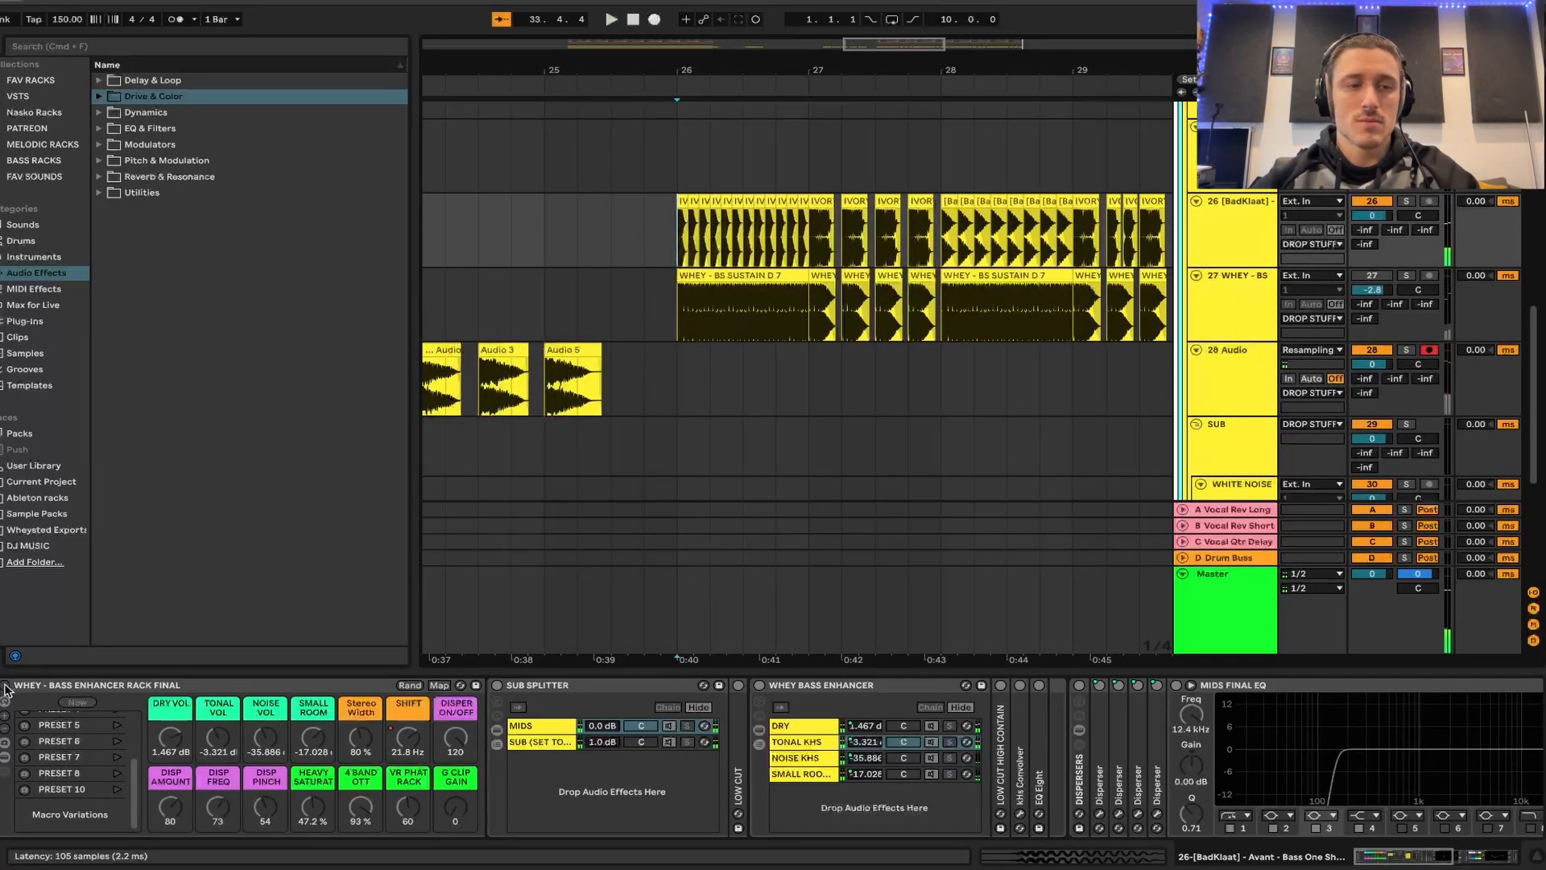
key("space")
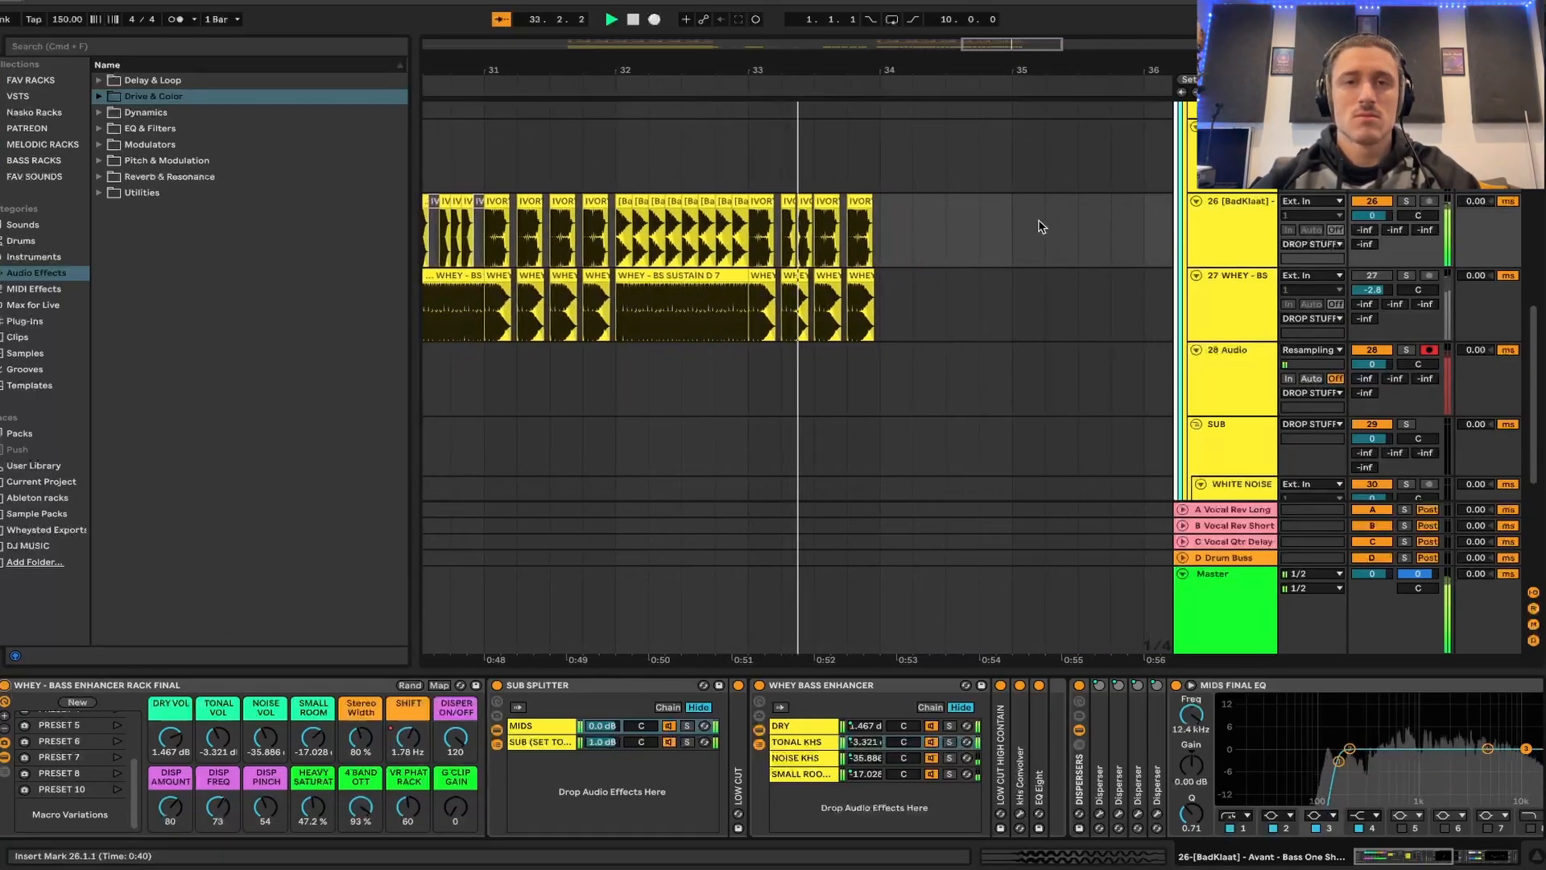
key("space")
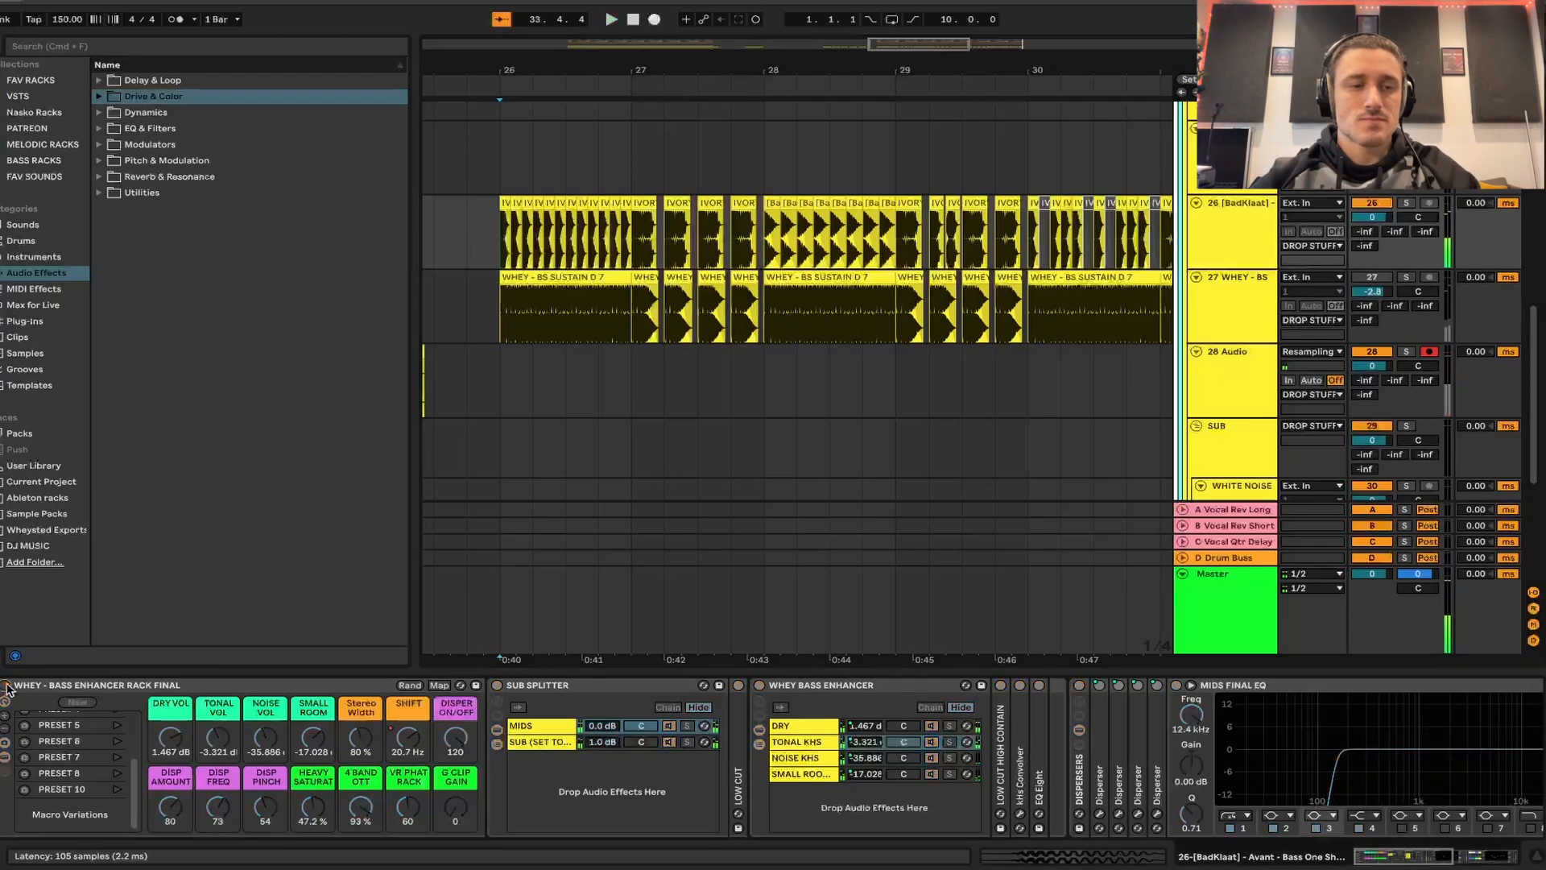
- Read the NOTES ON RACK text at the end of track 26's device chain and collapse the notes device
scroll(610, 373, "left", 5)
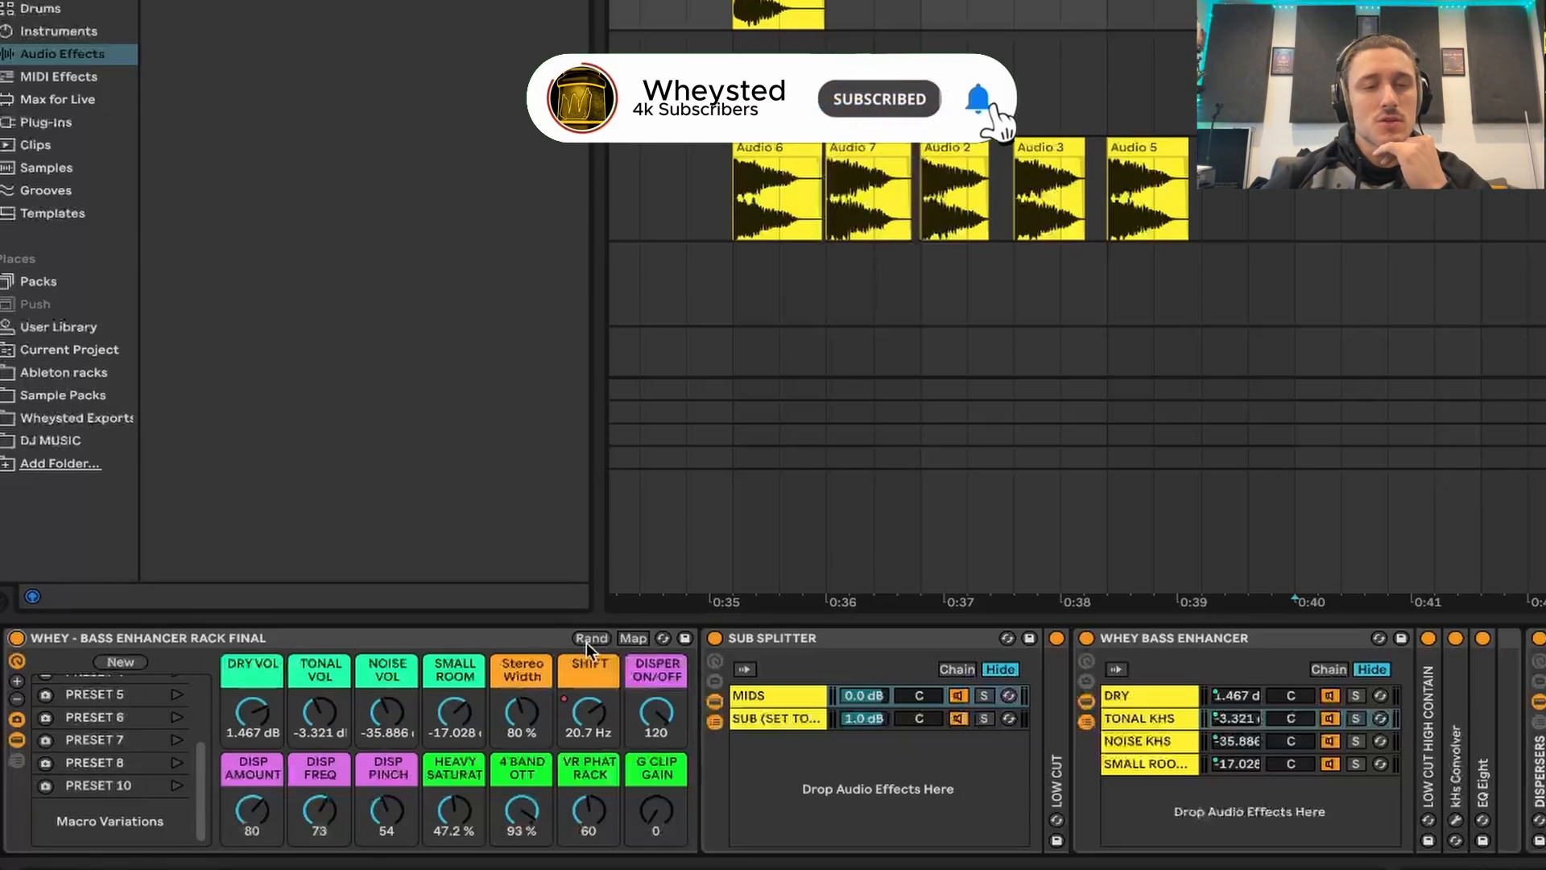
scroll(1273, 823, "right", 10)
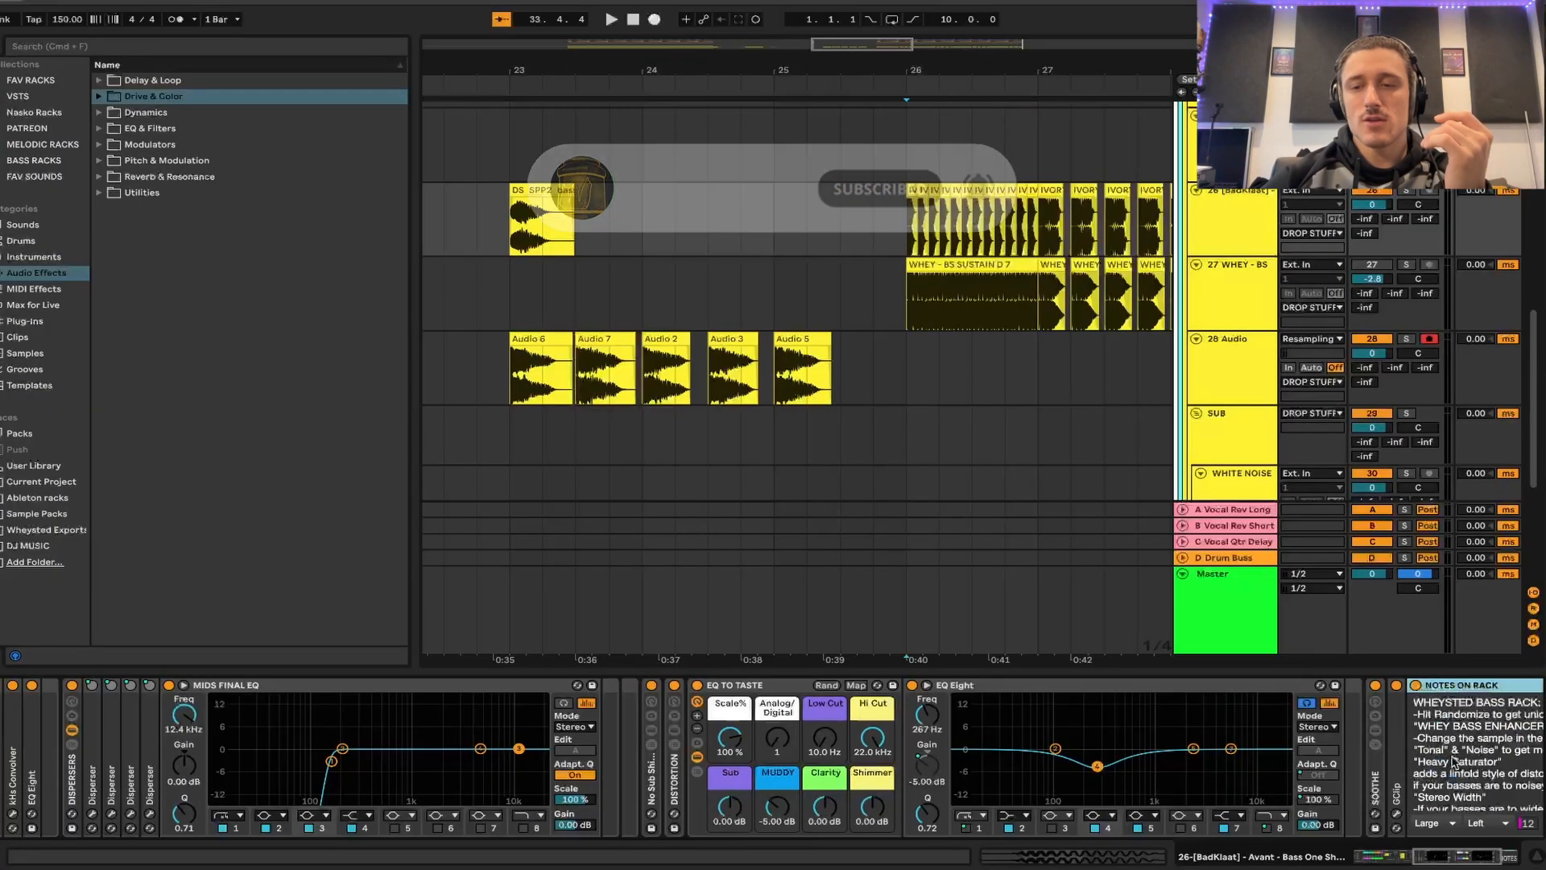
scroll(1455, 761, "right", 5)
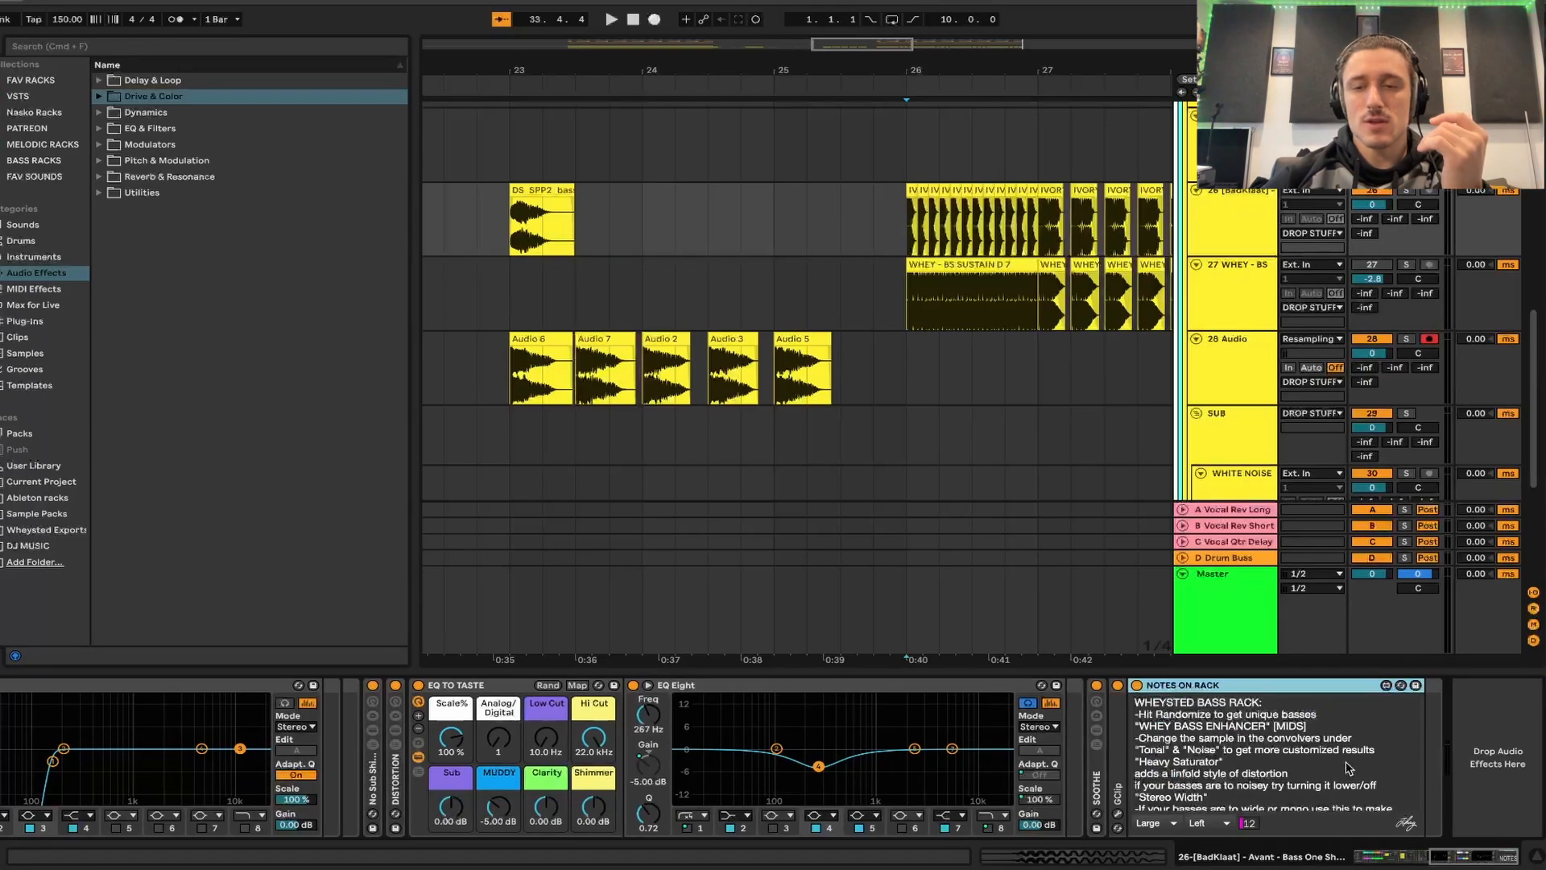
scroll(1349, 767, "down", 3)
scroll(1287, 755, "left", 1)
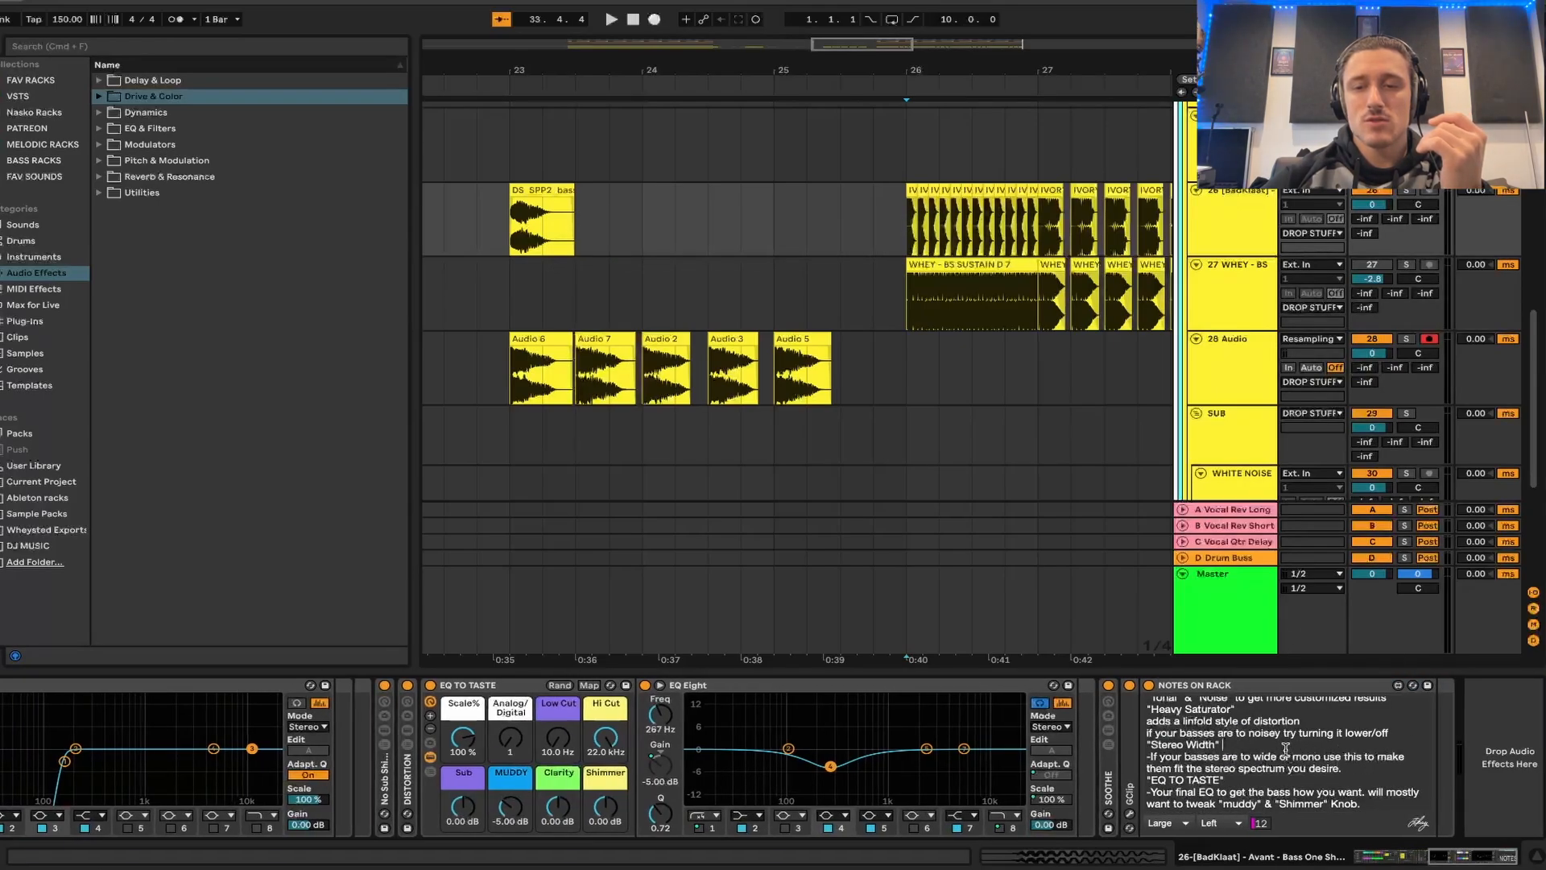
scroll(1286, 749, "left", 1)
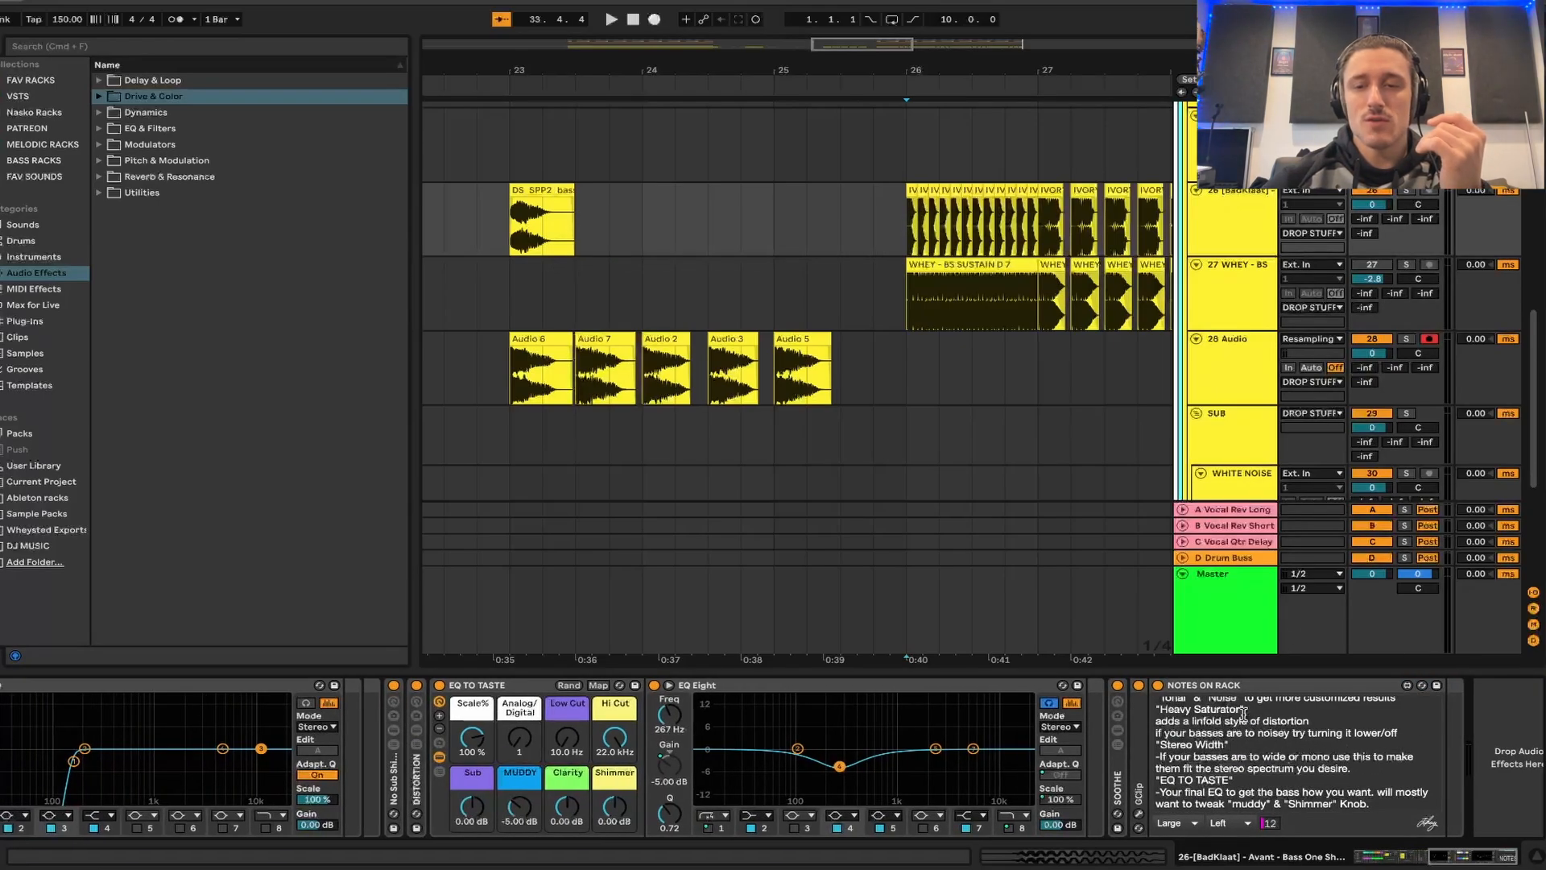
scroll(1243, 714, "up", 3)
double_click(1253, 687)
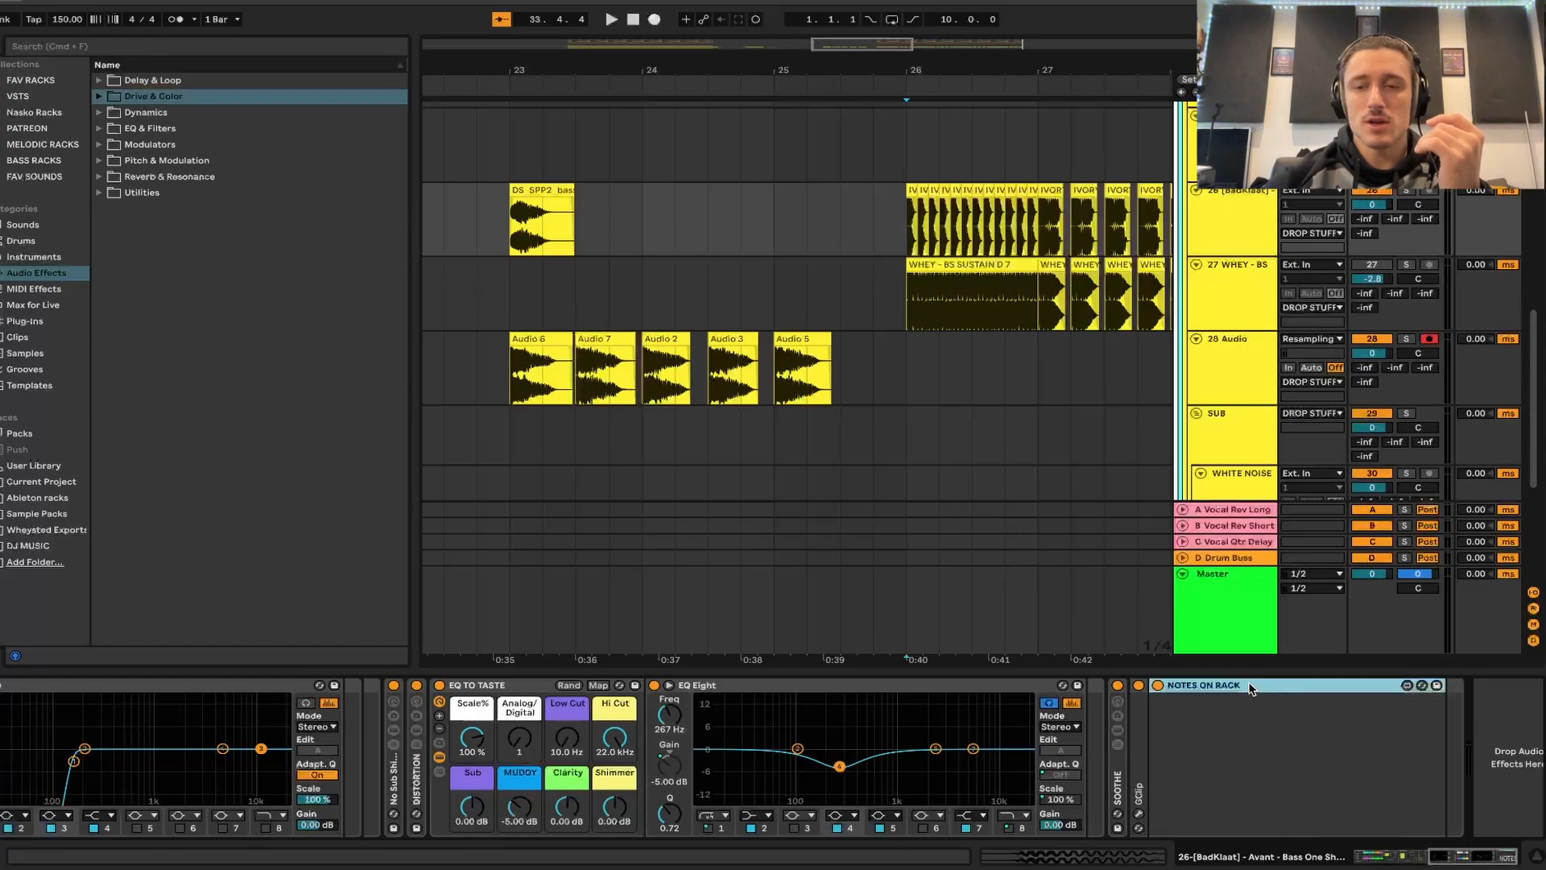
- Solo track 26 from 23.1.1 and set the enhancer rack's Heavy Saturate macro to 37.8% and 4 Band OTT to 100%
scroll(782, 825, "left", 12)
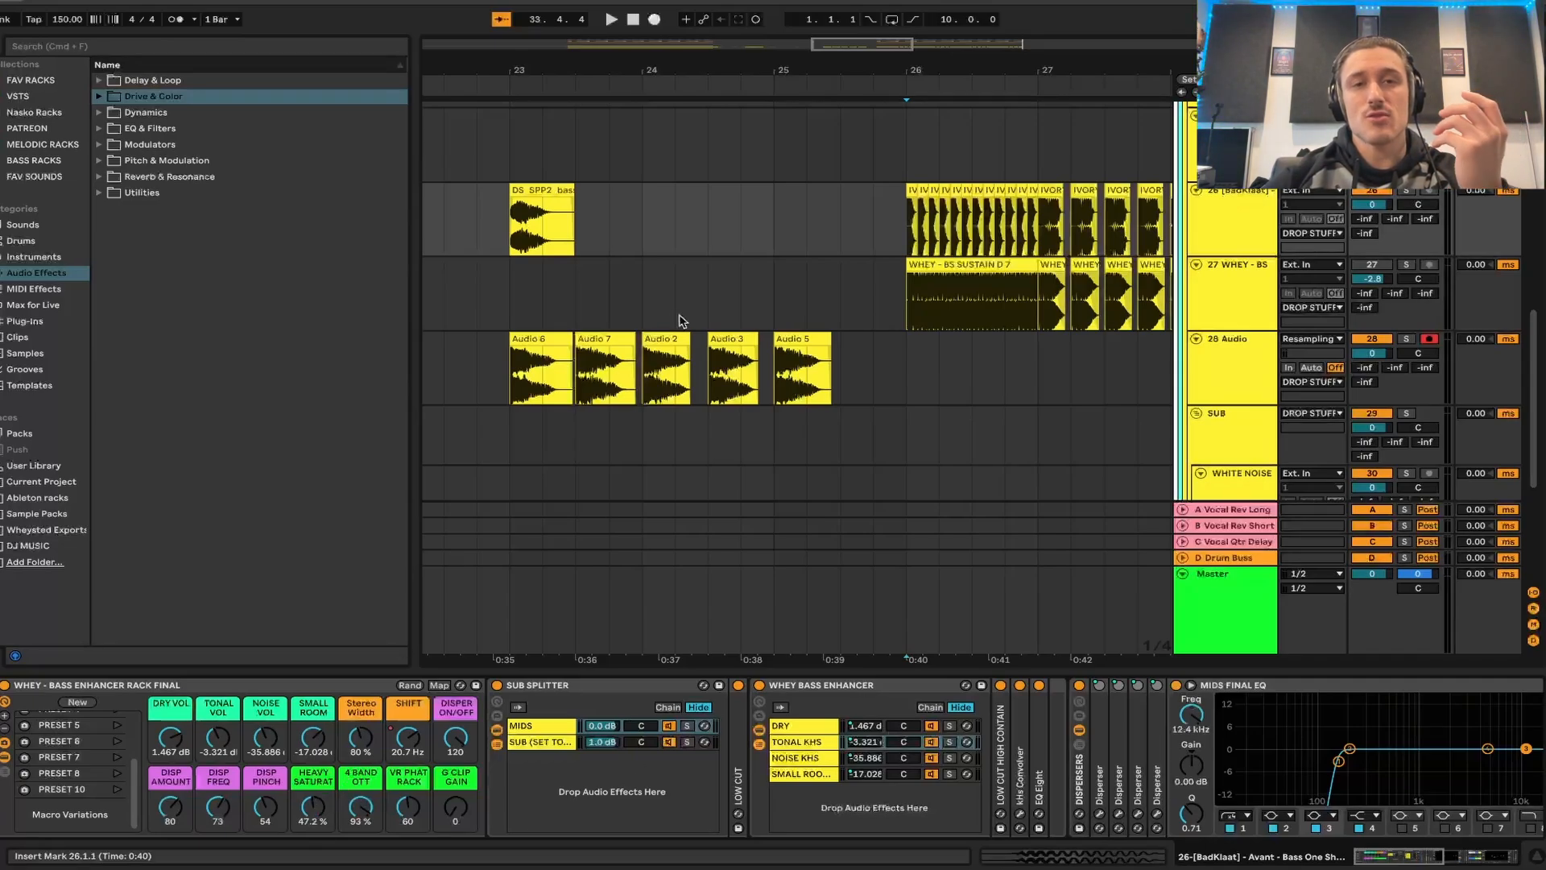
left_click(513, 242)
key("s")
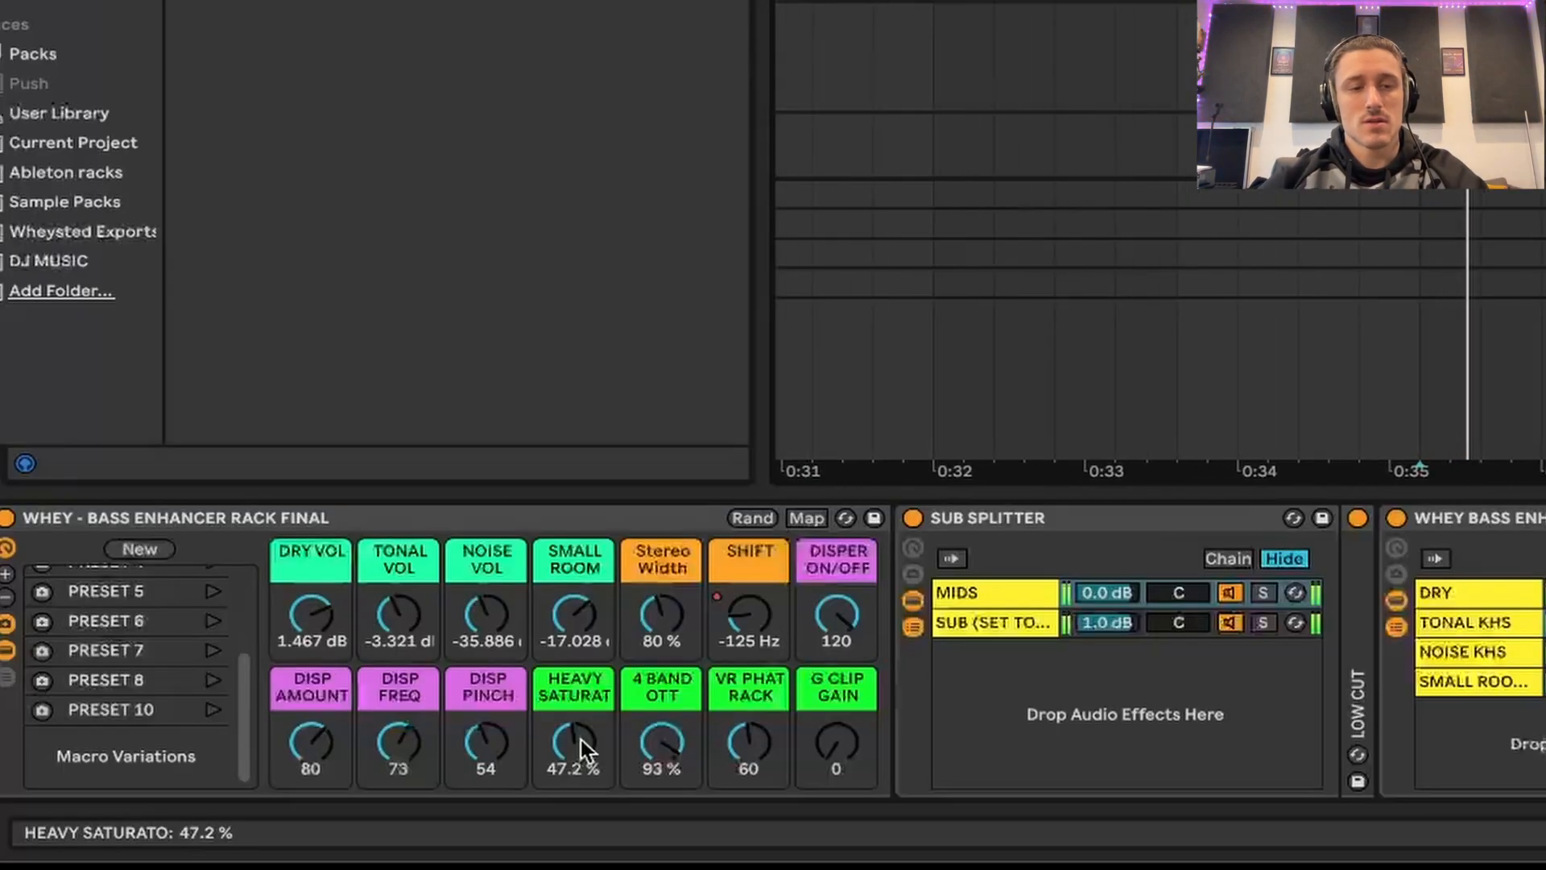
left_click_drag(316, 811, 316, 754)
left_click_drag(573, 743, 573, 800)
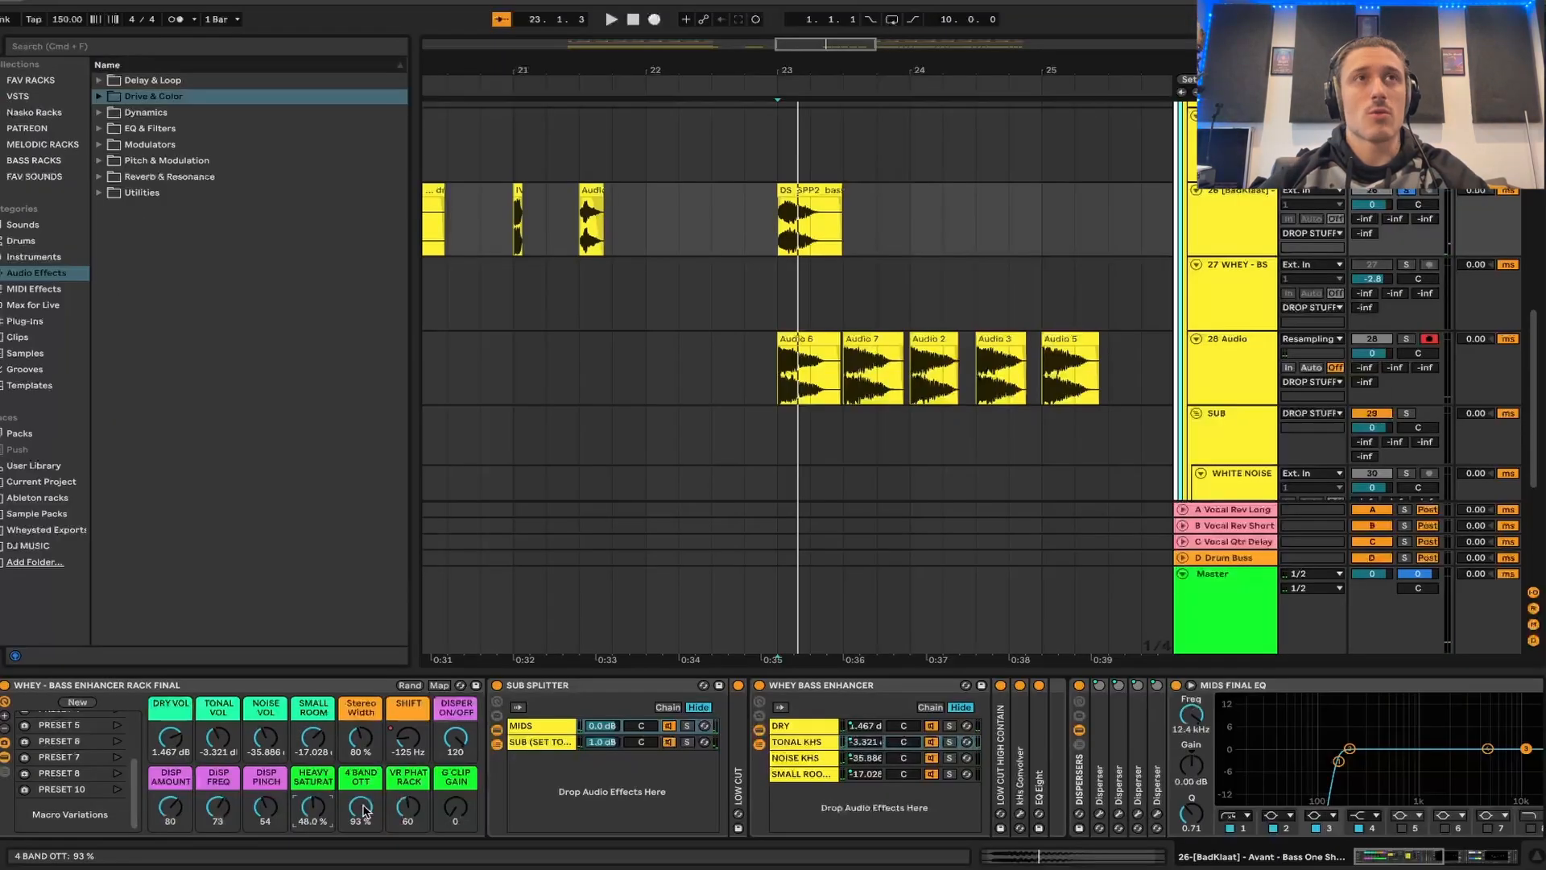
left_click_drag(364, 811, 364, 846)
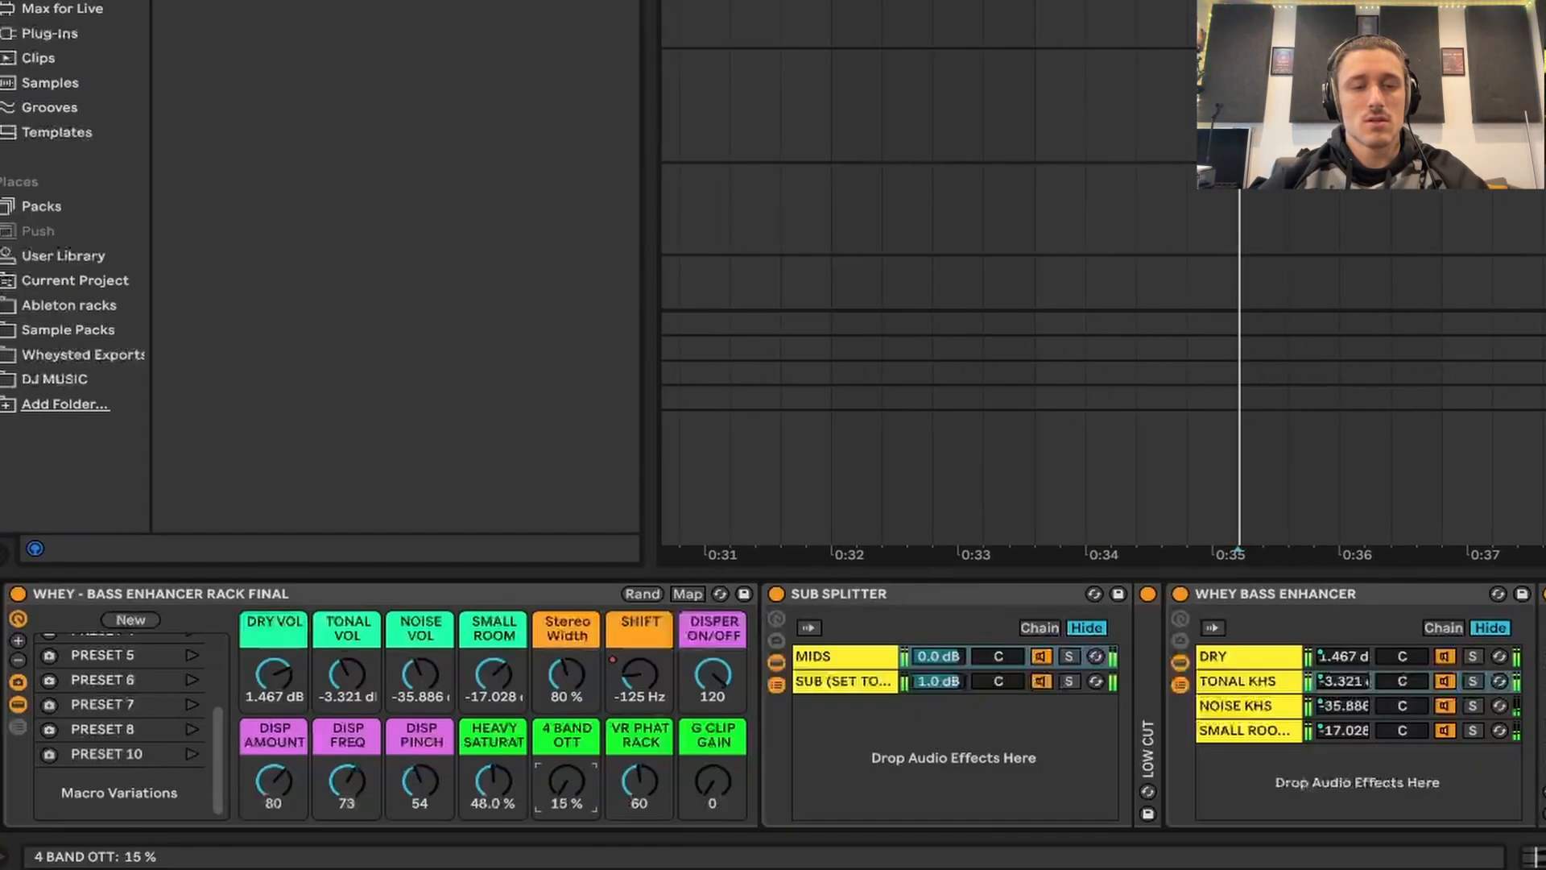
left_click_drag(516, 783, 578, 693)
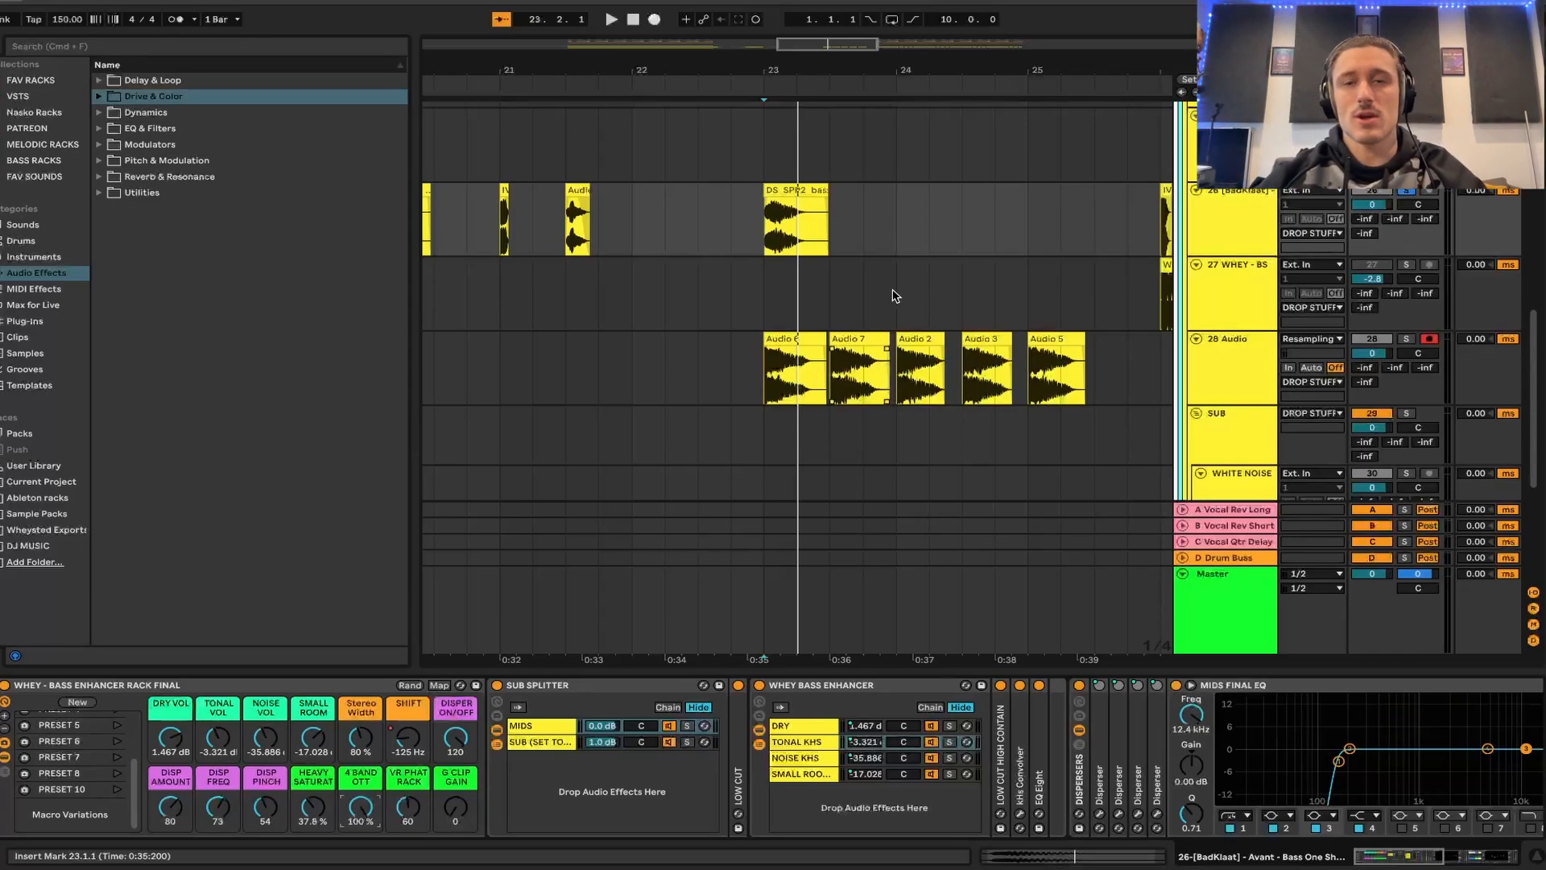
- Open the kHs Convolver in the TONAL KHS chain, solo that chain and play the bass clip from 23.1.1
left_click(535, 729)
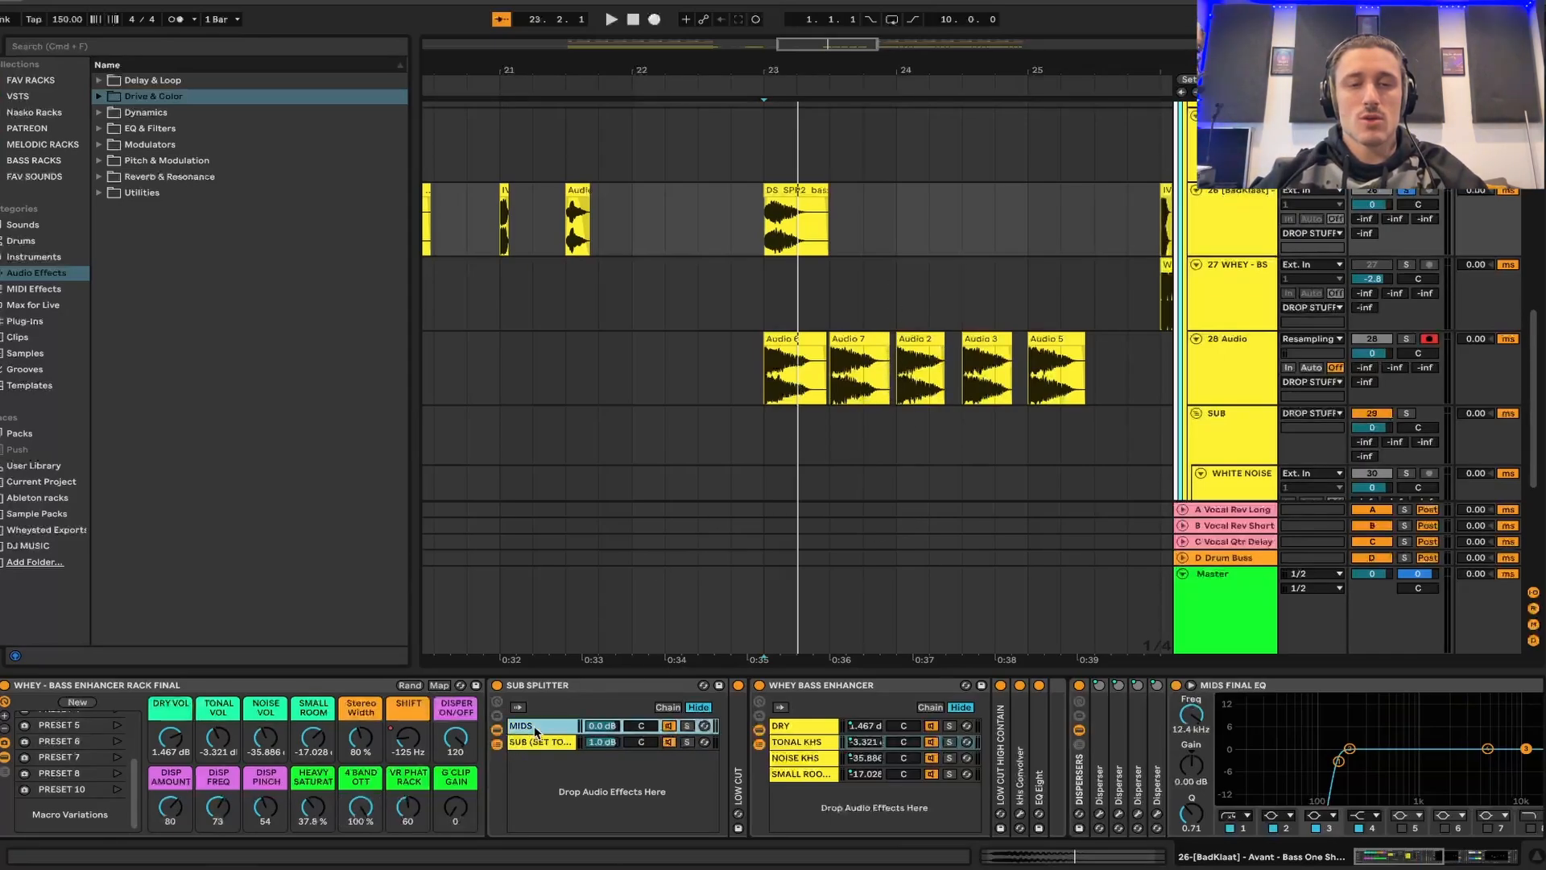
left_click(801, 742)
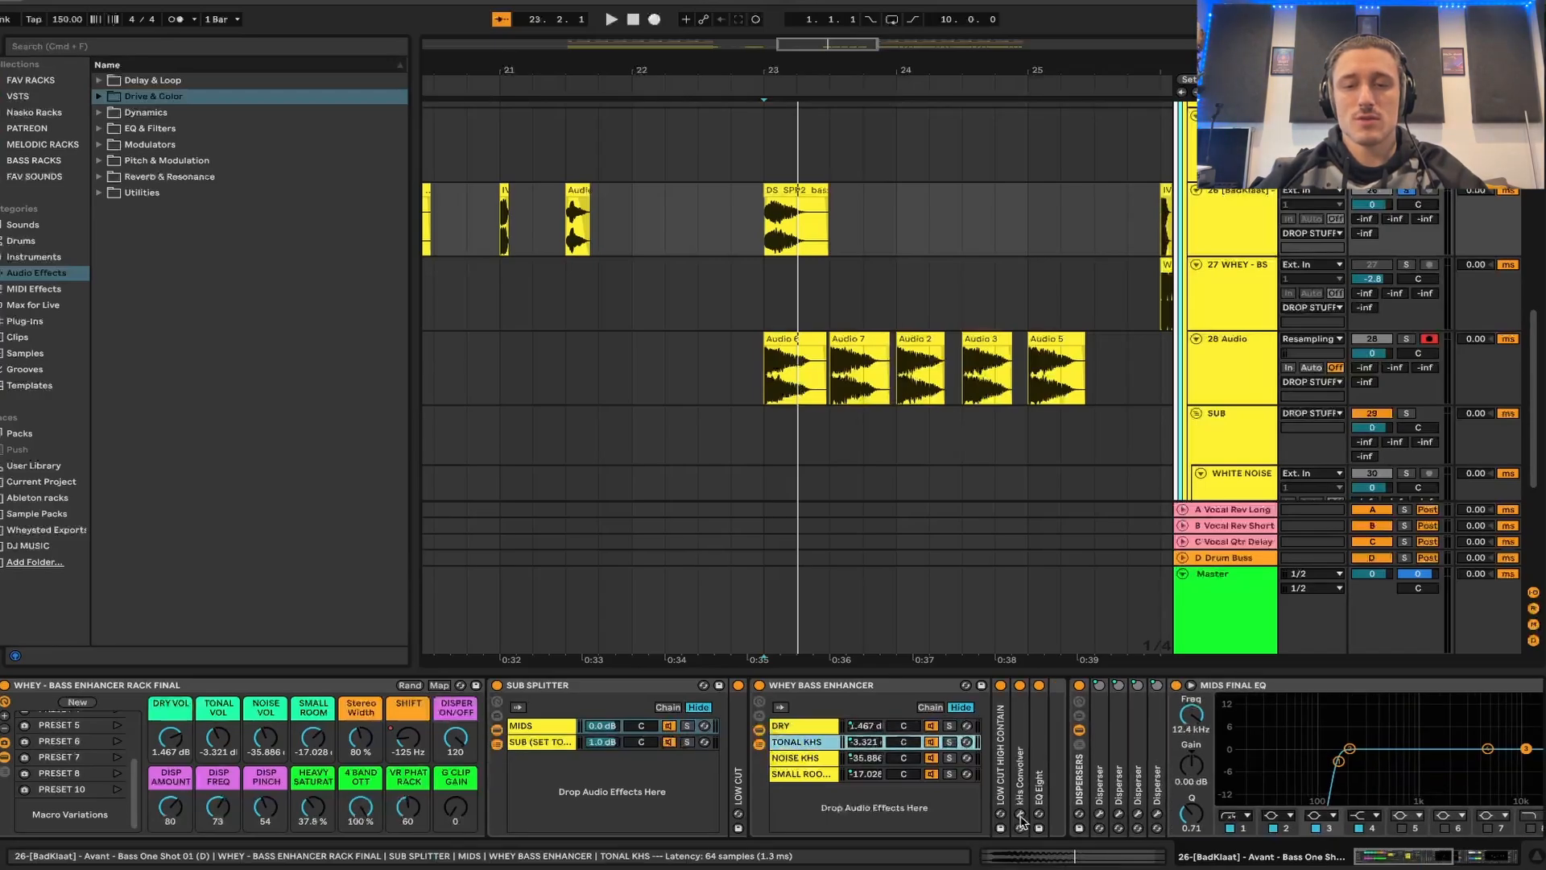
left_click(1022, 815)
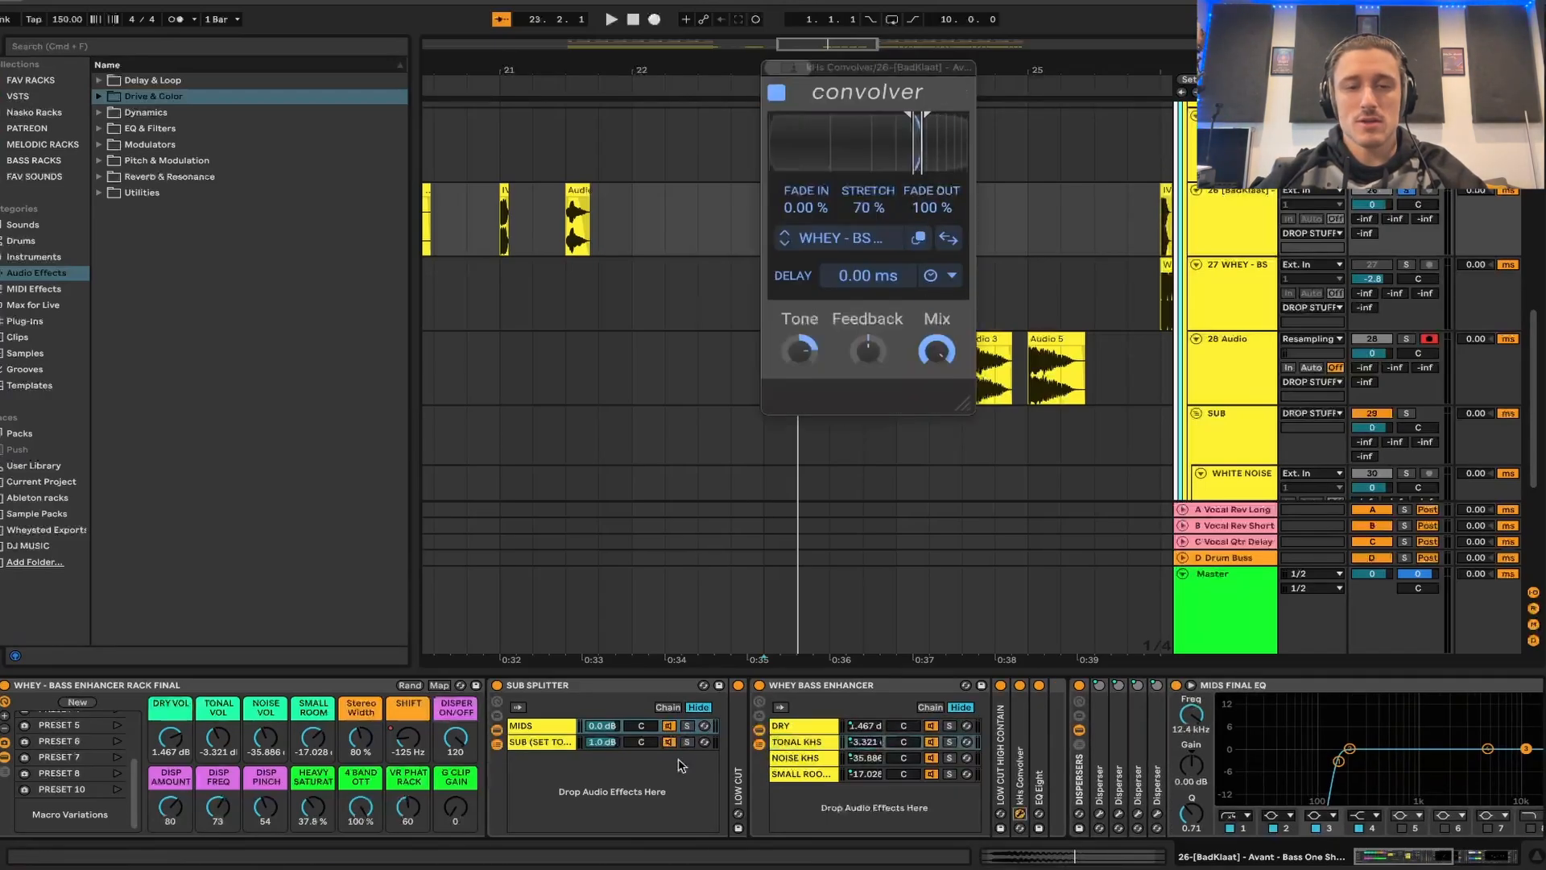
left_click(951, 743)
key("space")
key("space")
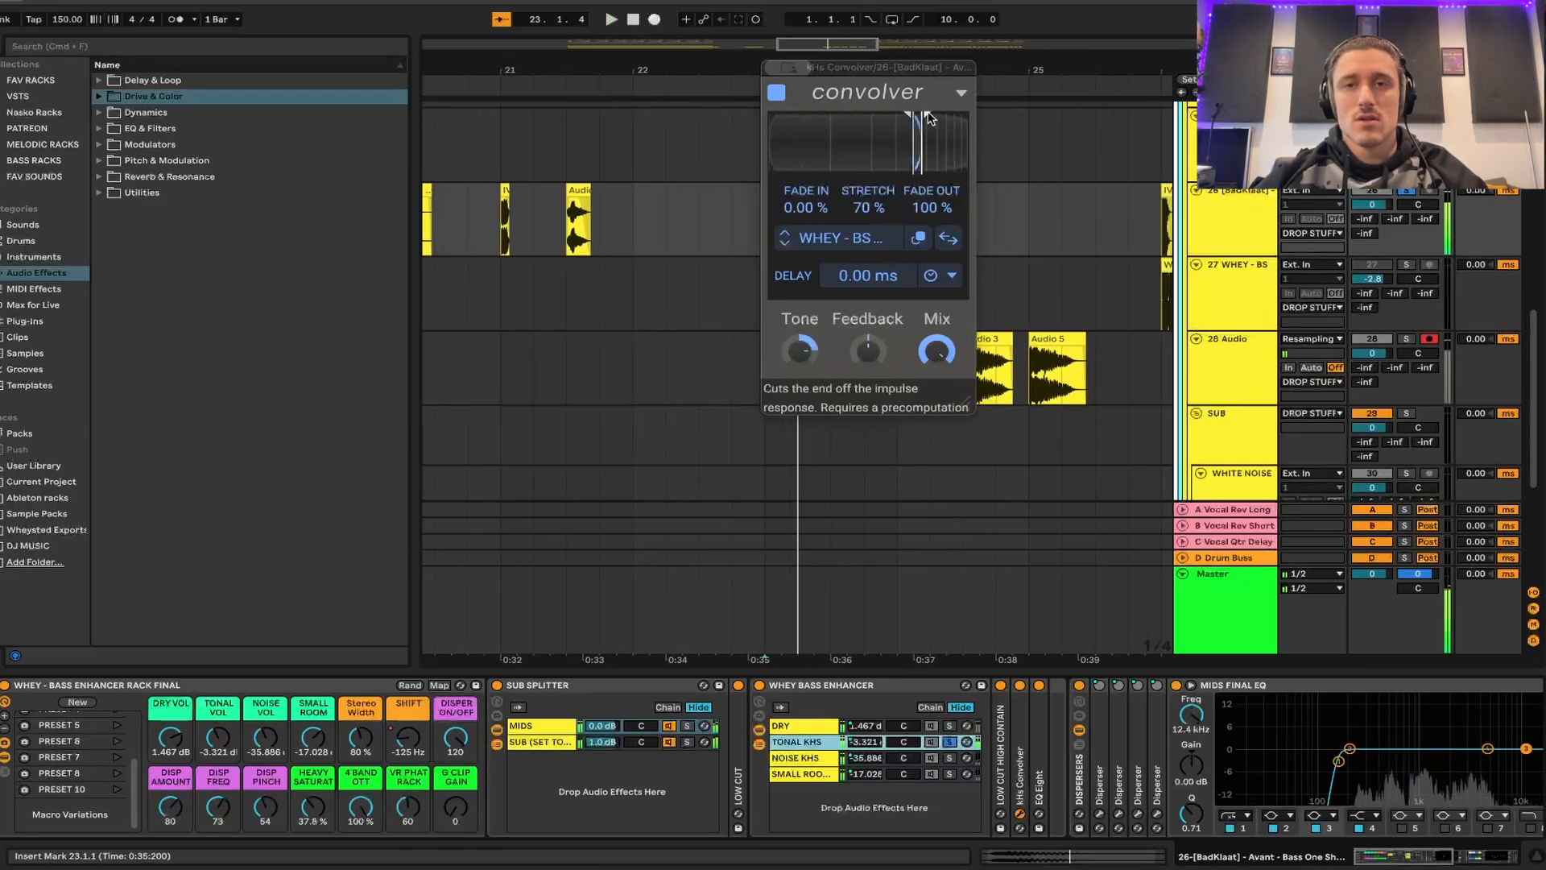
- Search the browser for "clap", preview the samples and load [BadKlaat] - Avant - Clap 08.wav as the TONAL KHS convolver's impulse response
key("super+f")
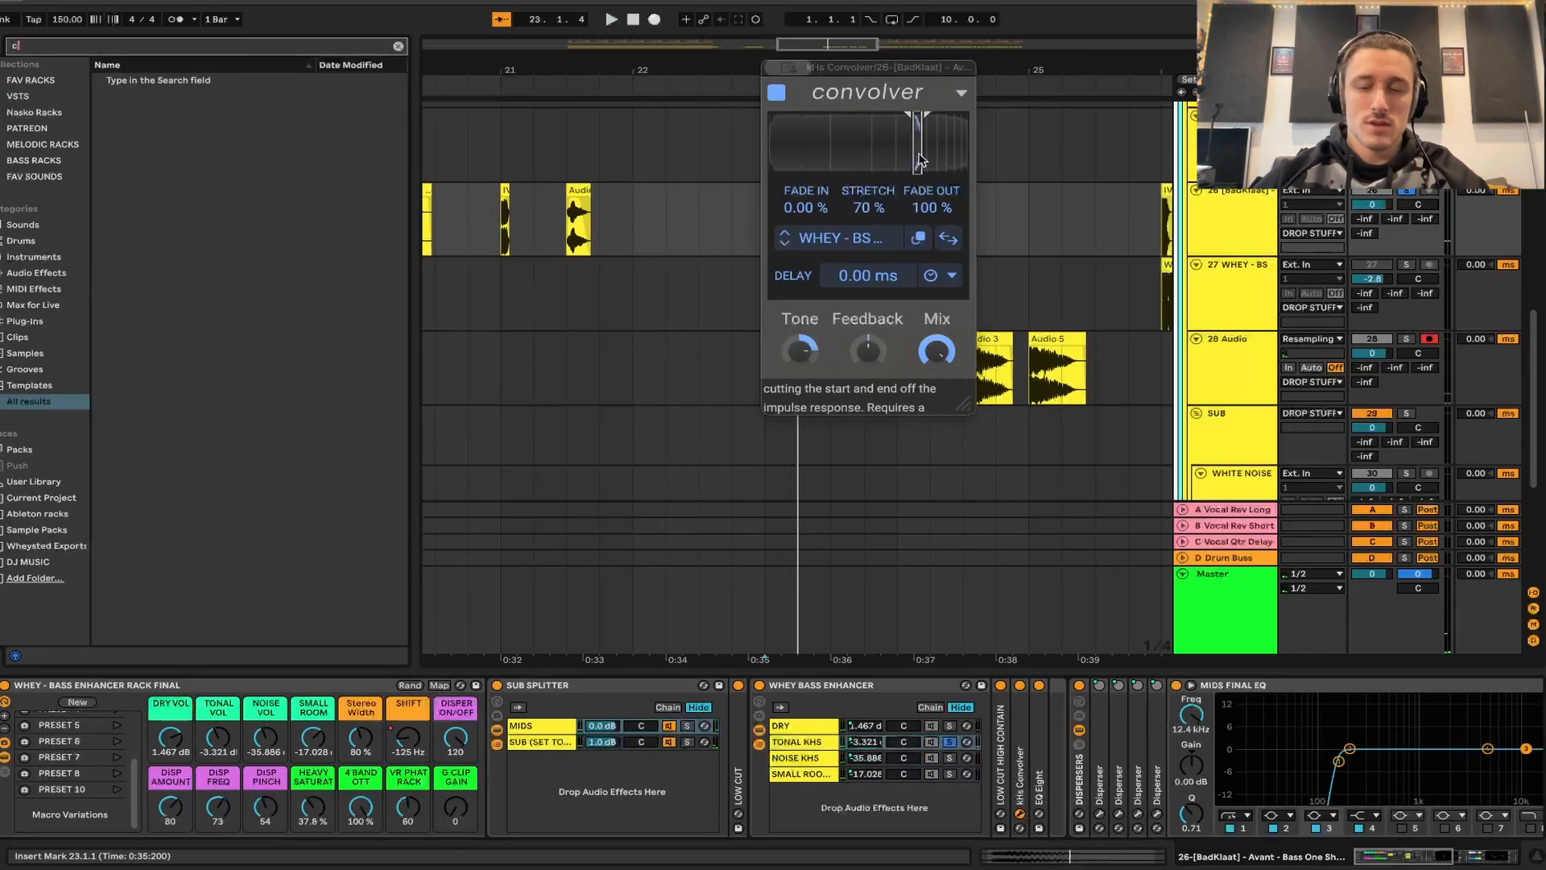
type("clap")
left_click(223, 343)
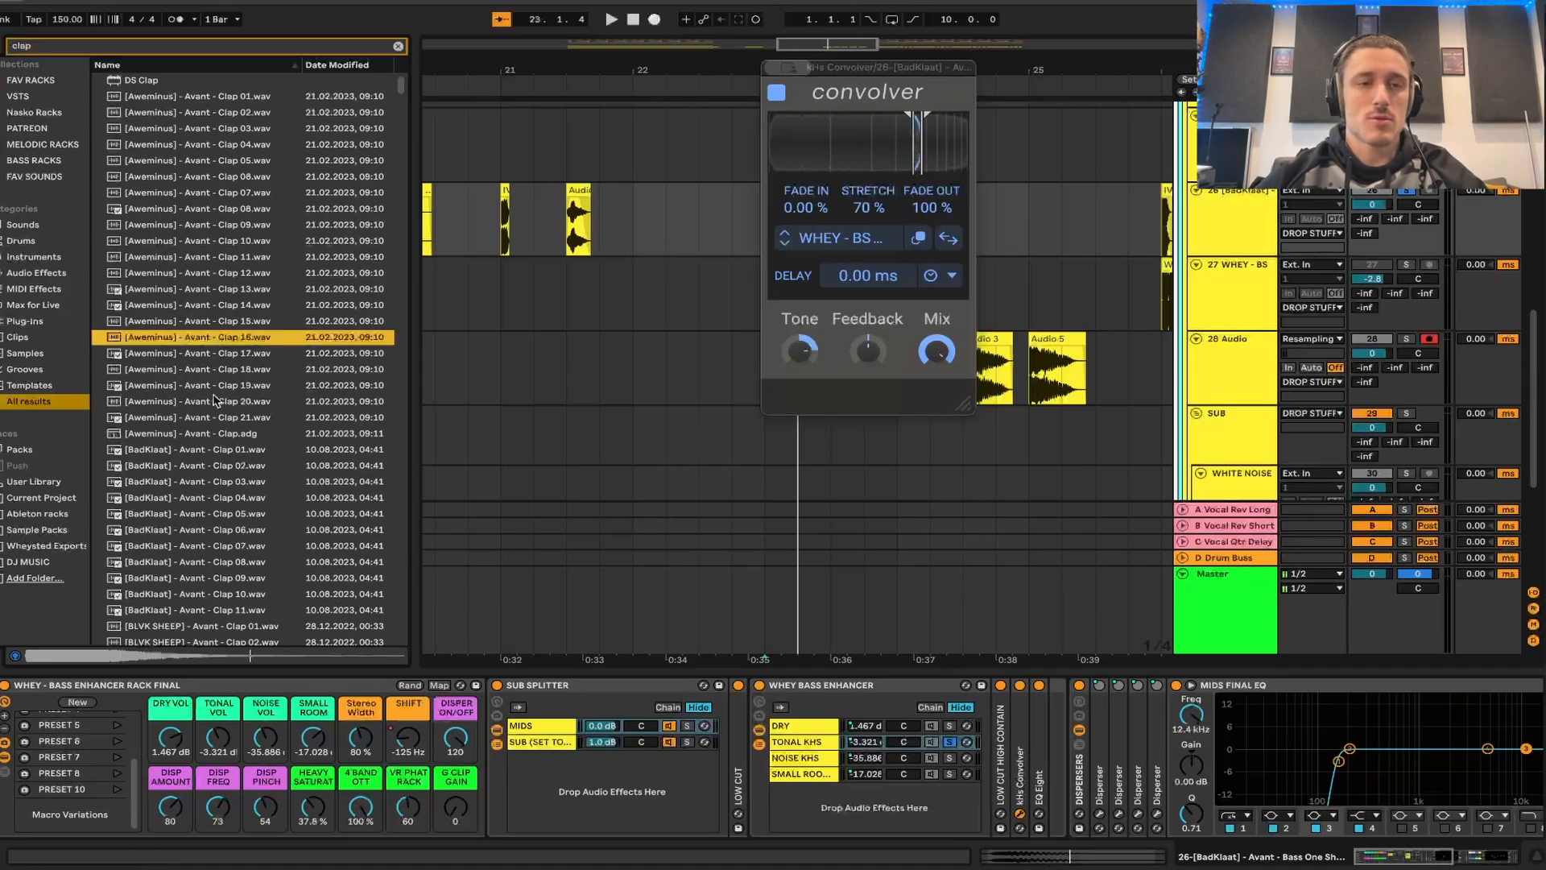
key("Down")
key("Down")
key("Down")
key("Down")
key("Down")
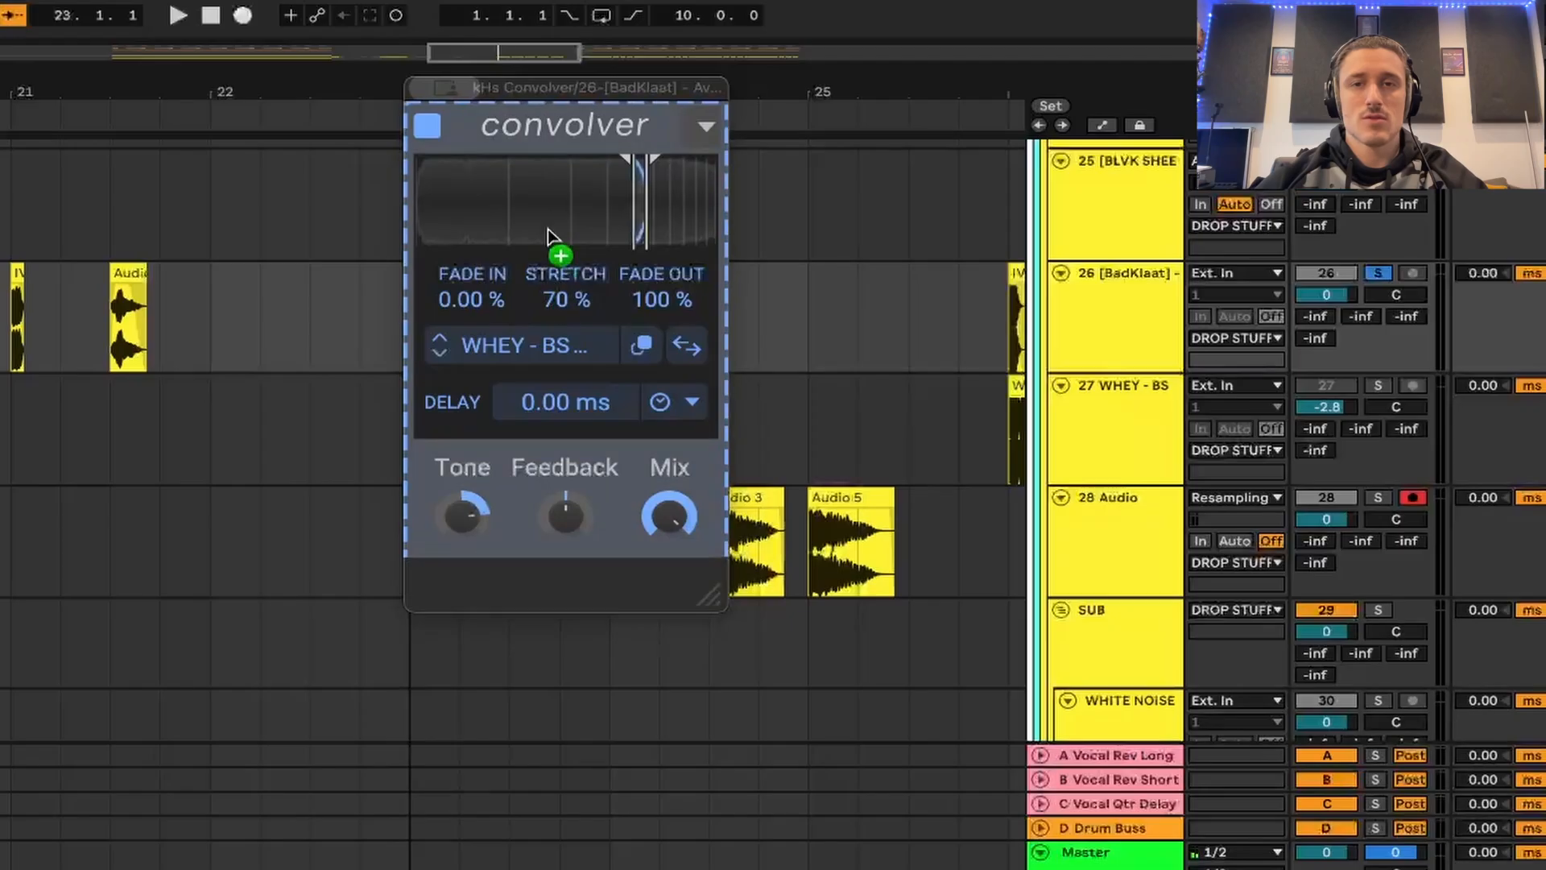
left_click_drag(856, 159, 843, 135)
- Try the clap impulse response's trim window near the sample's start and past its middle, auditioning the soloed TONAL KHS chain
key("space")
key("space")
key("space")
left_click_drag(527, 190, 466, 190)
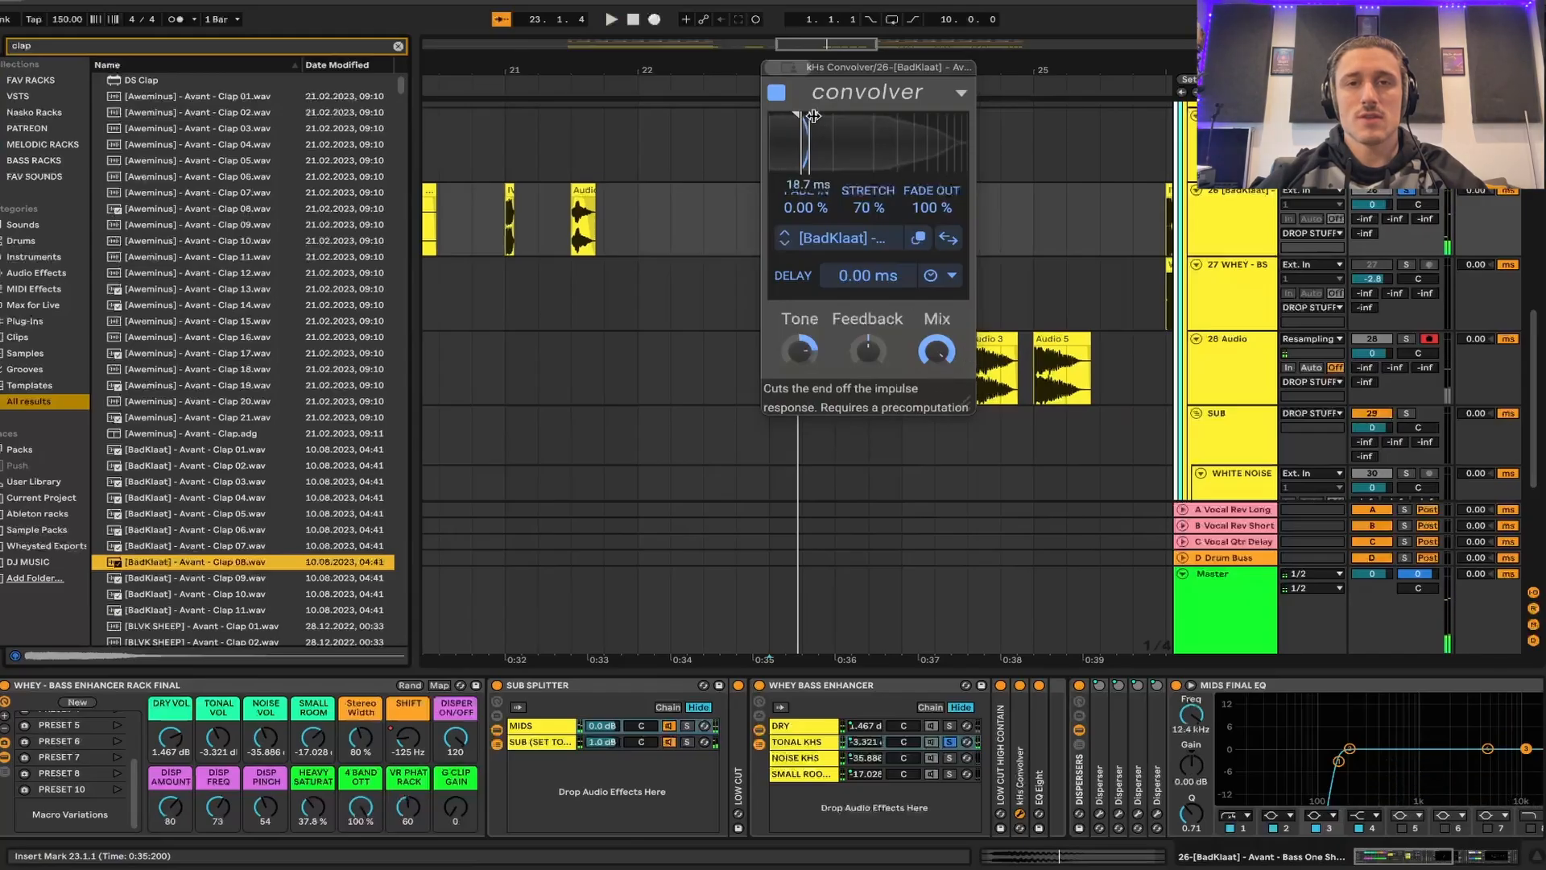
left_click_drag(813, 117, 894, 138)
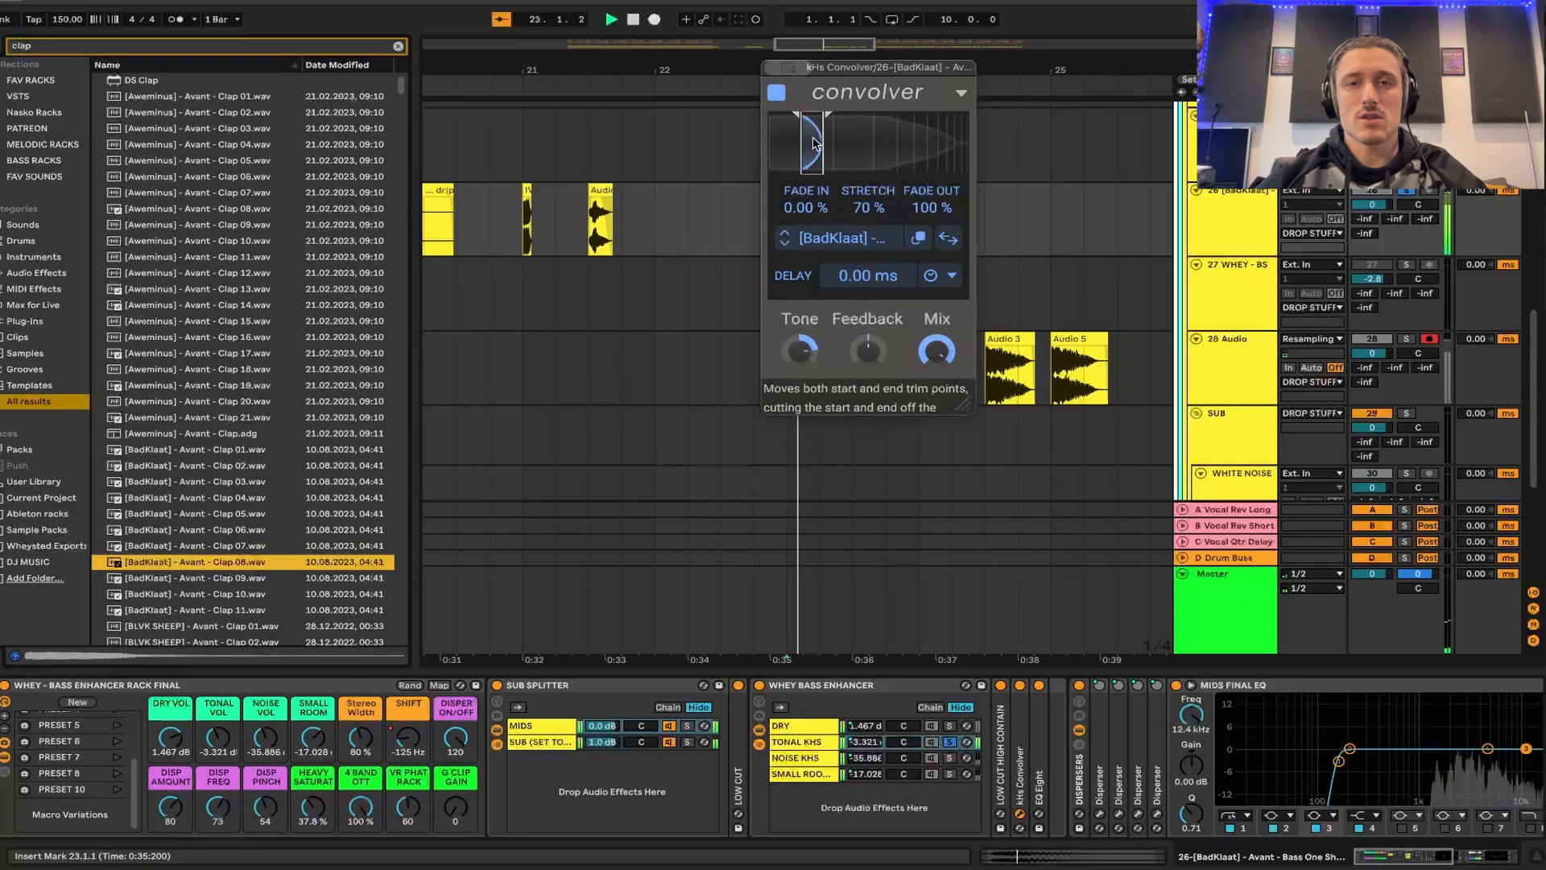
key("space")
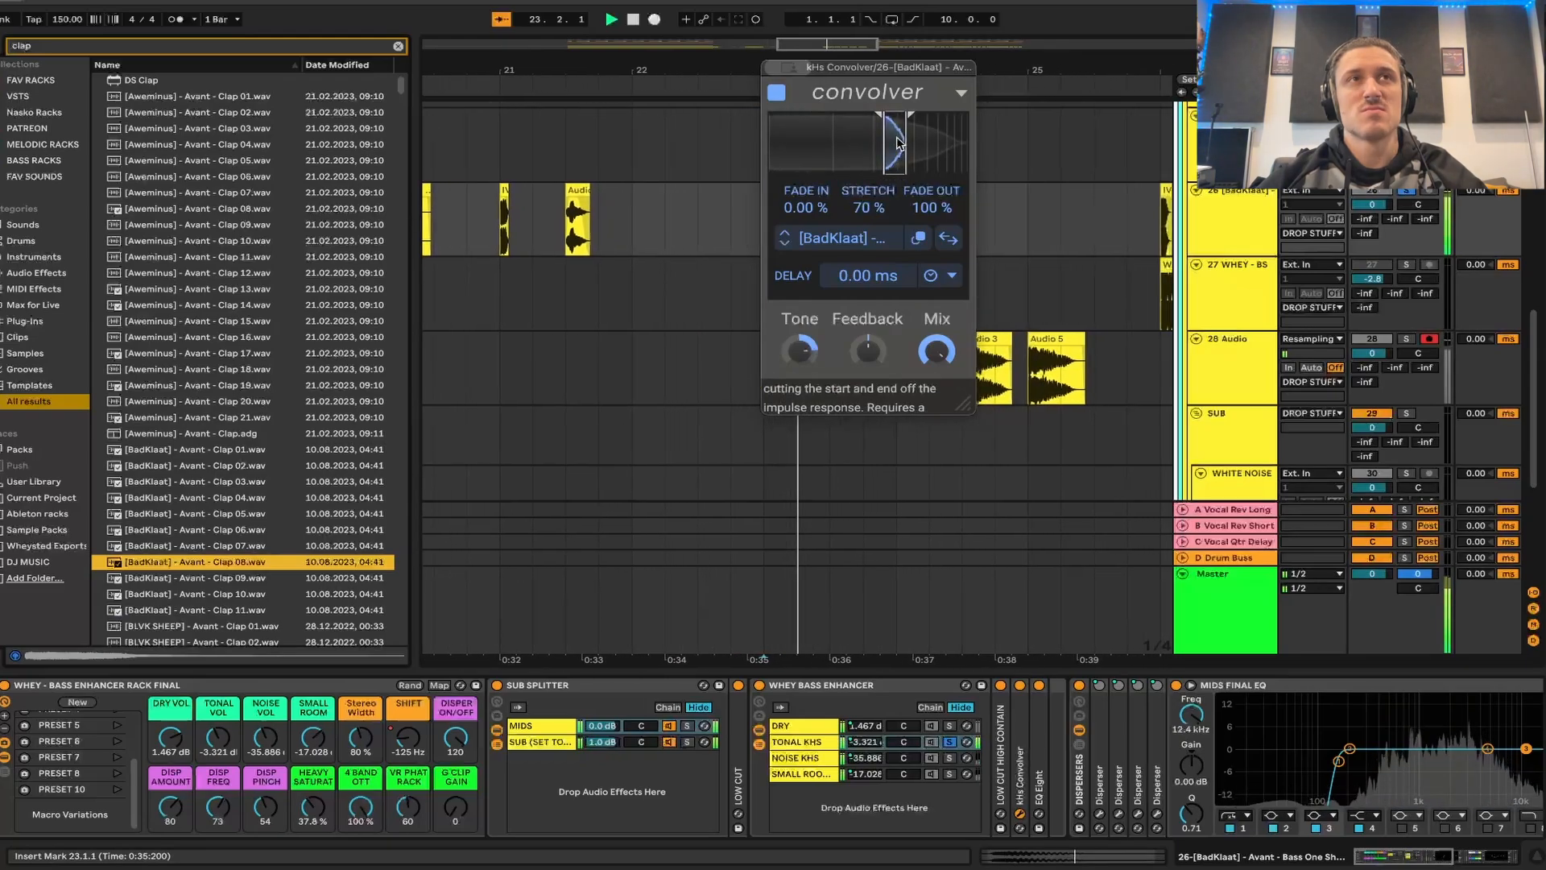
key("space")
- Audition the clap impulse response with TONAL KHS unsoloed and shift the trim window slightly later in the sample
key("space")
key("space")
left_click(951, 743)
key("space")
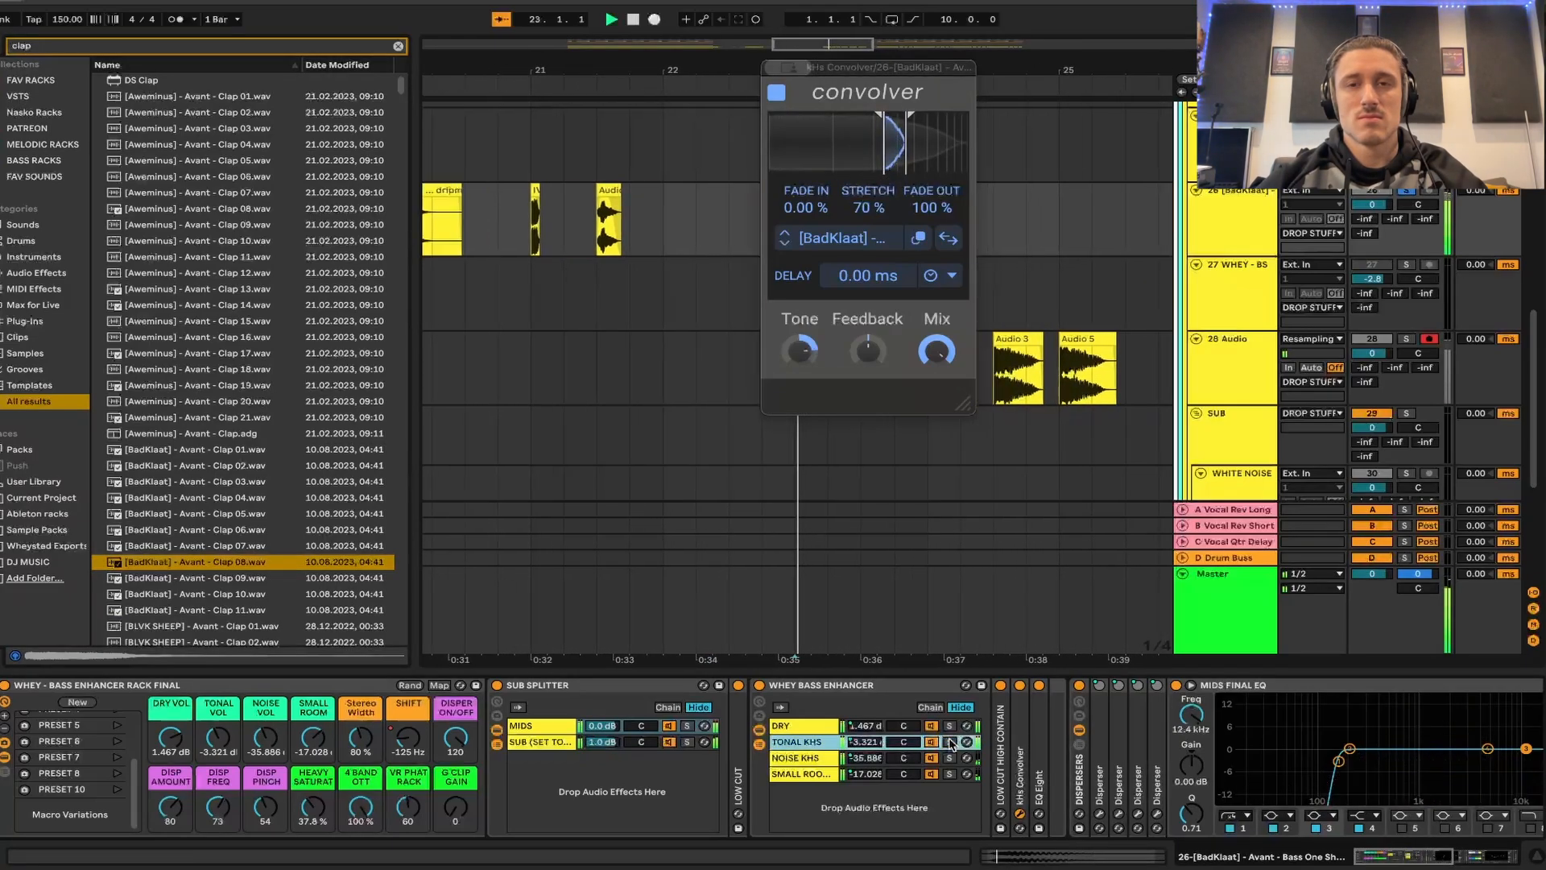
key("space")
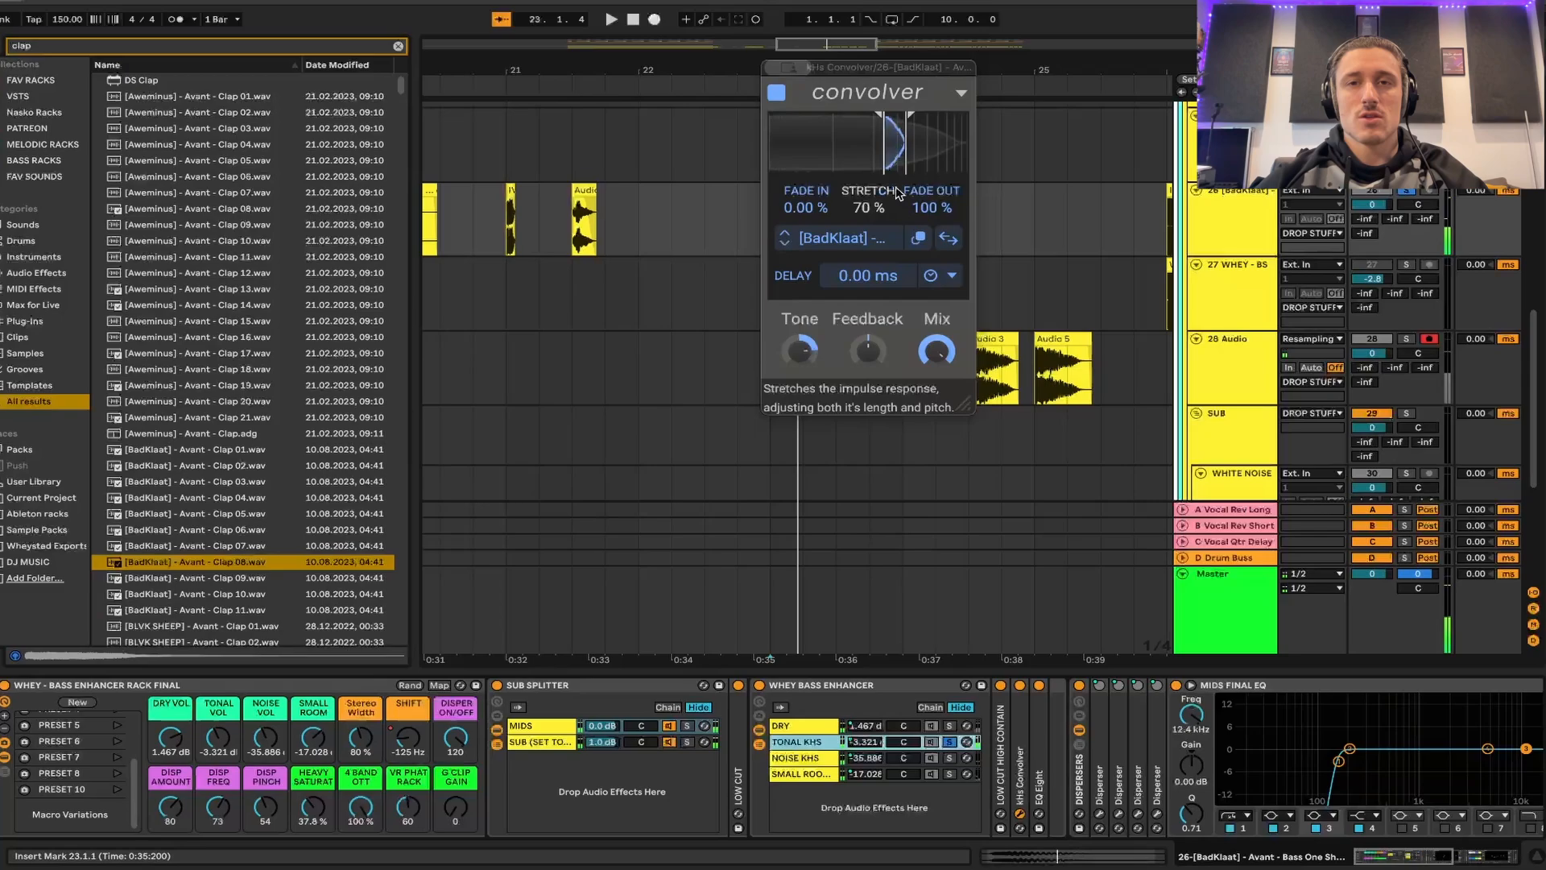
left_click_drag(891, 142, 904, 142)
- Search the browser for "bass" and load the [Freaky] - Avant one shot 03 (D) into the TONAL KHS convolver
key("ctrl+f")
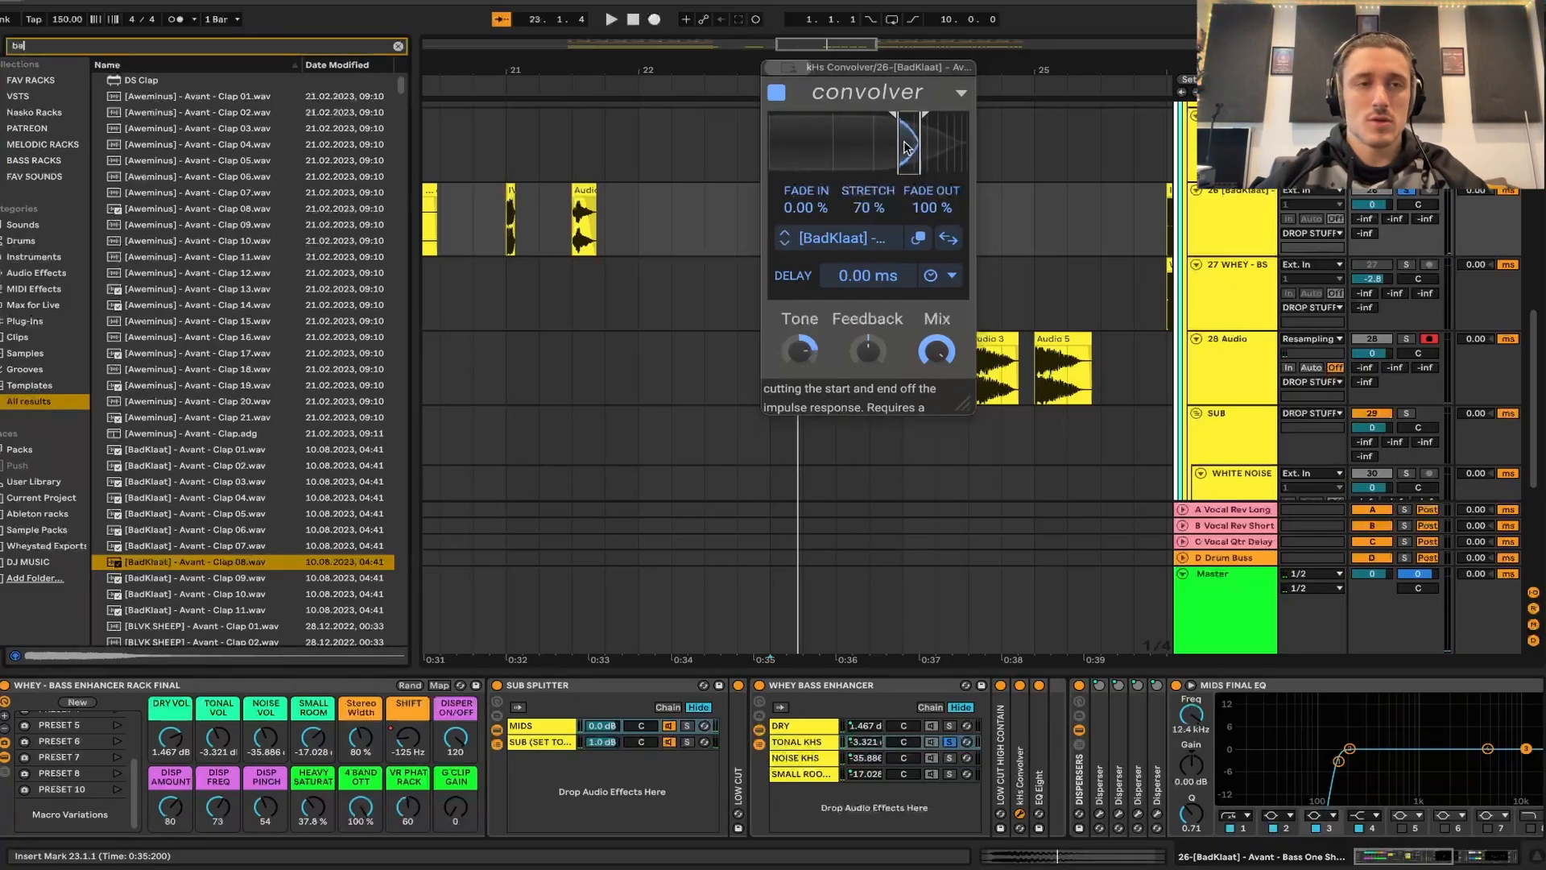
type("bass")
scroll(226, 464, "down", 20)
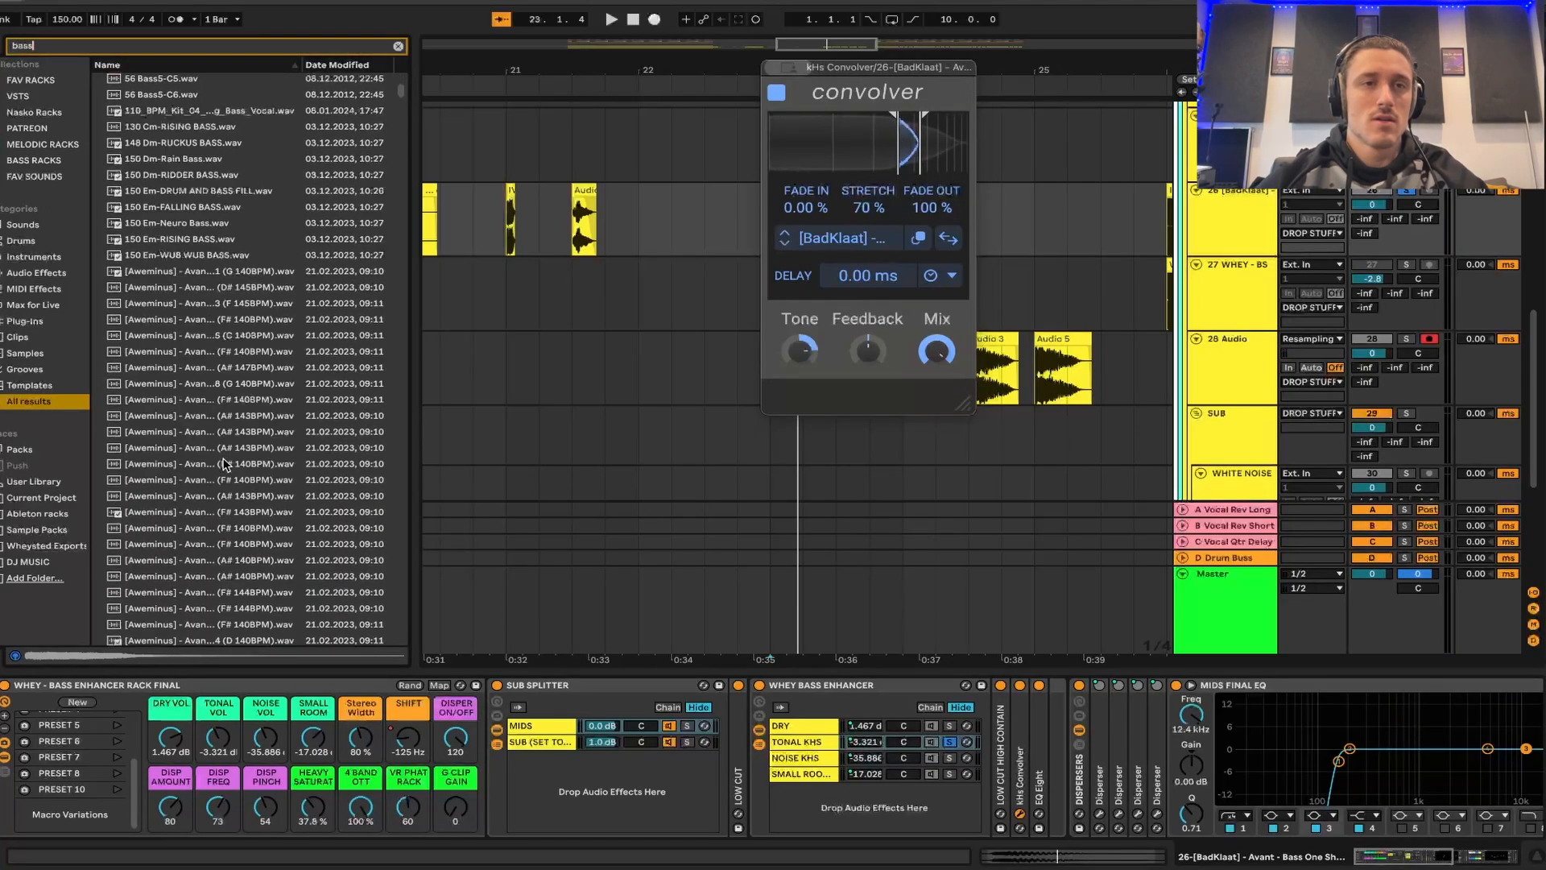
left_click(226, 465)
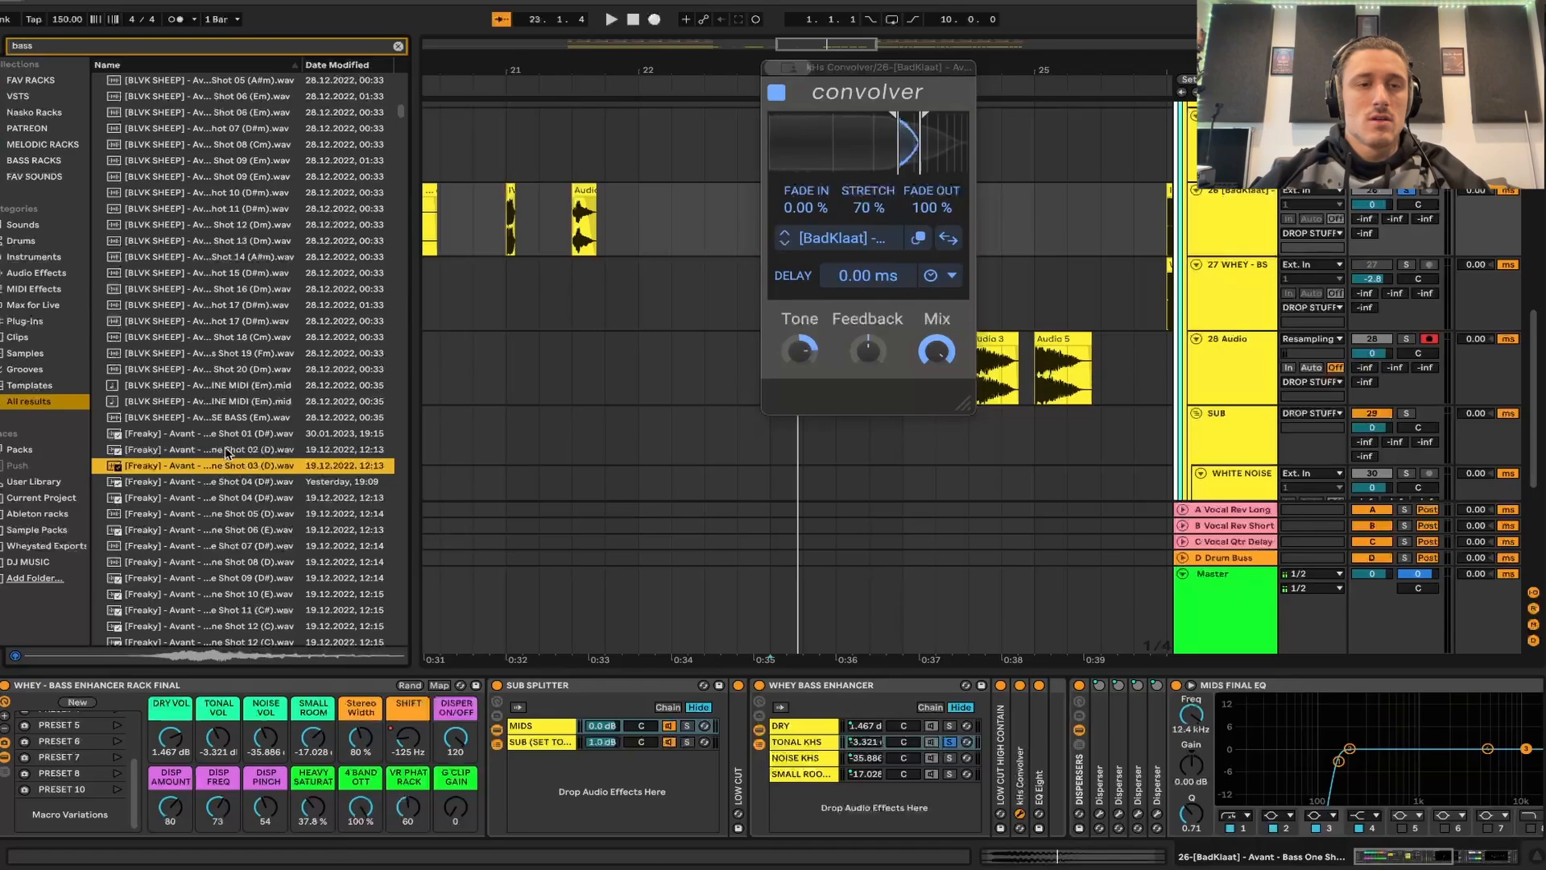
left_click(228, 449)
left_click(237, 466)
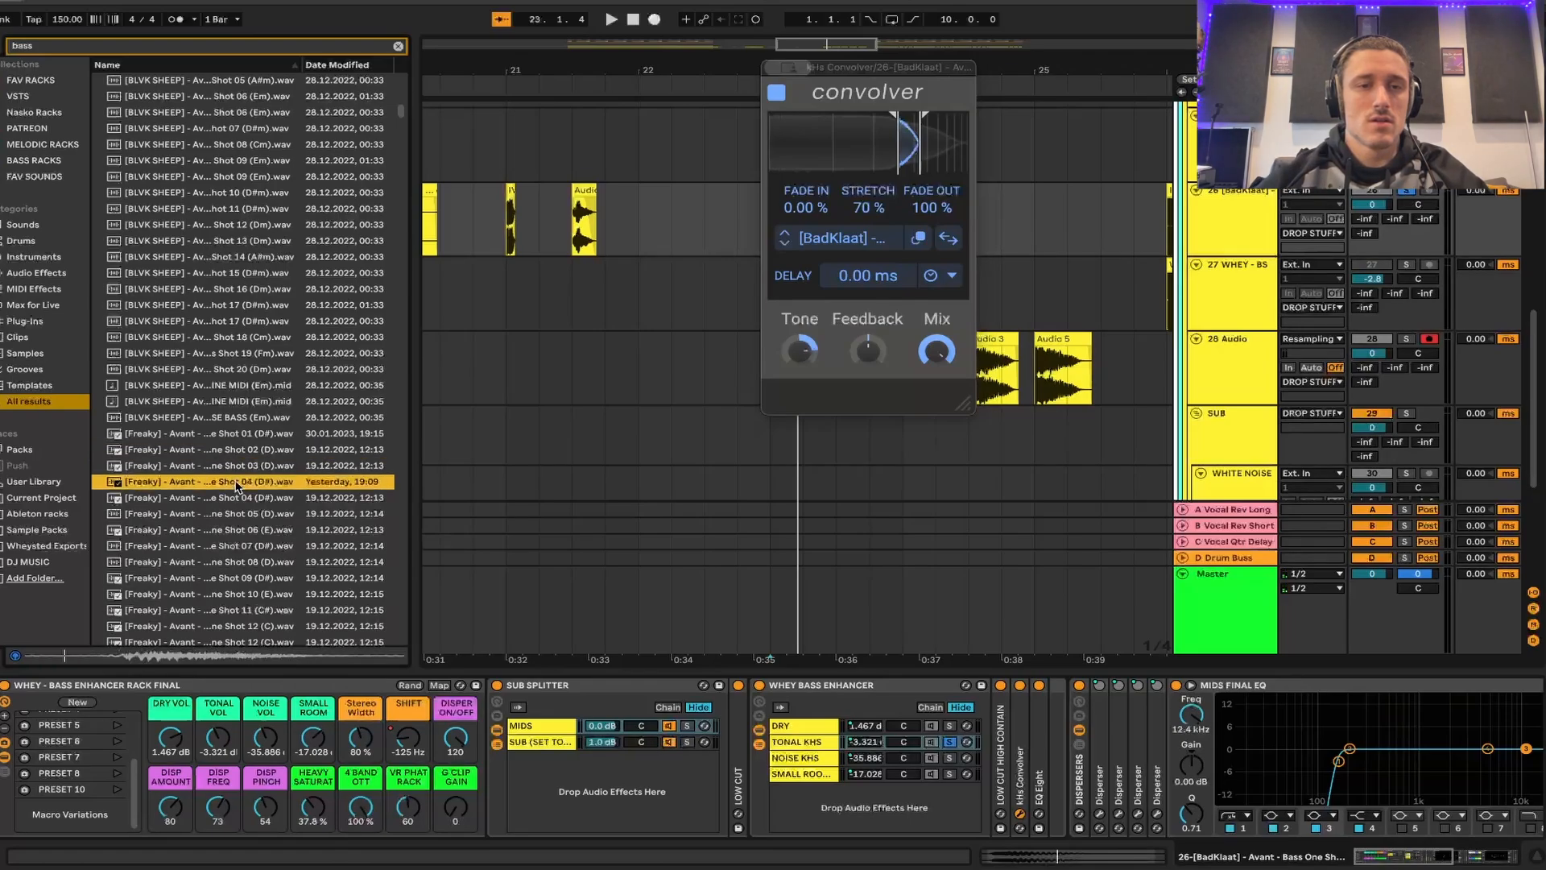
left_click_drag(236, 471, 936, 149)
- Audition the bass one-shot impulse response repeatedly from 23.1.1 with the TONAL KHS chain soloed
key("space")
- Unsolo TONAL KHS, replay the bass through the full rack and shorten the impulse response by pulling its end trim point in
key("space")
key("space")
key("space")
key("space")
key("space")
key("space")
left_click(950, 742)
key("space")
key("space")
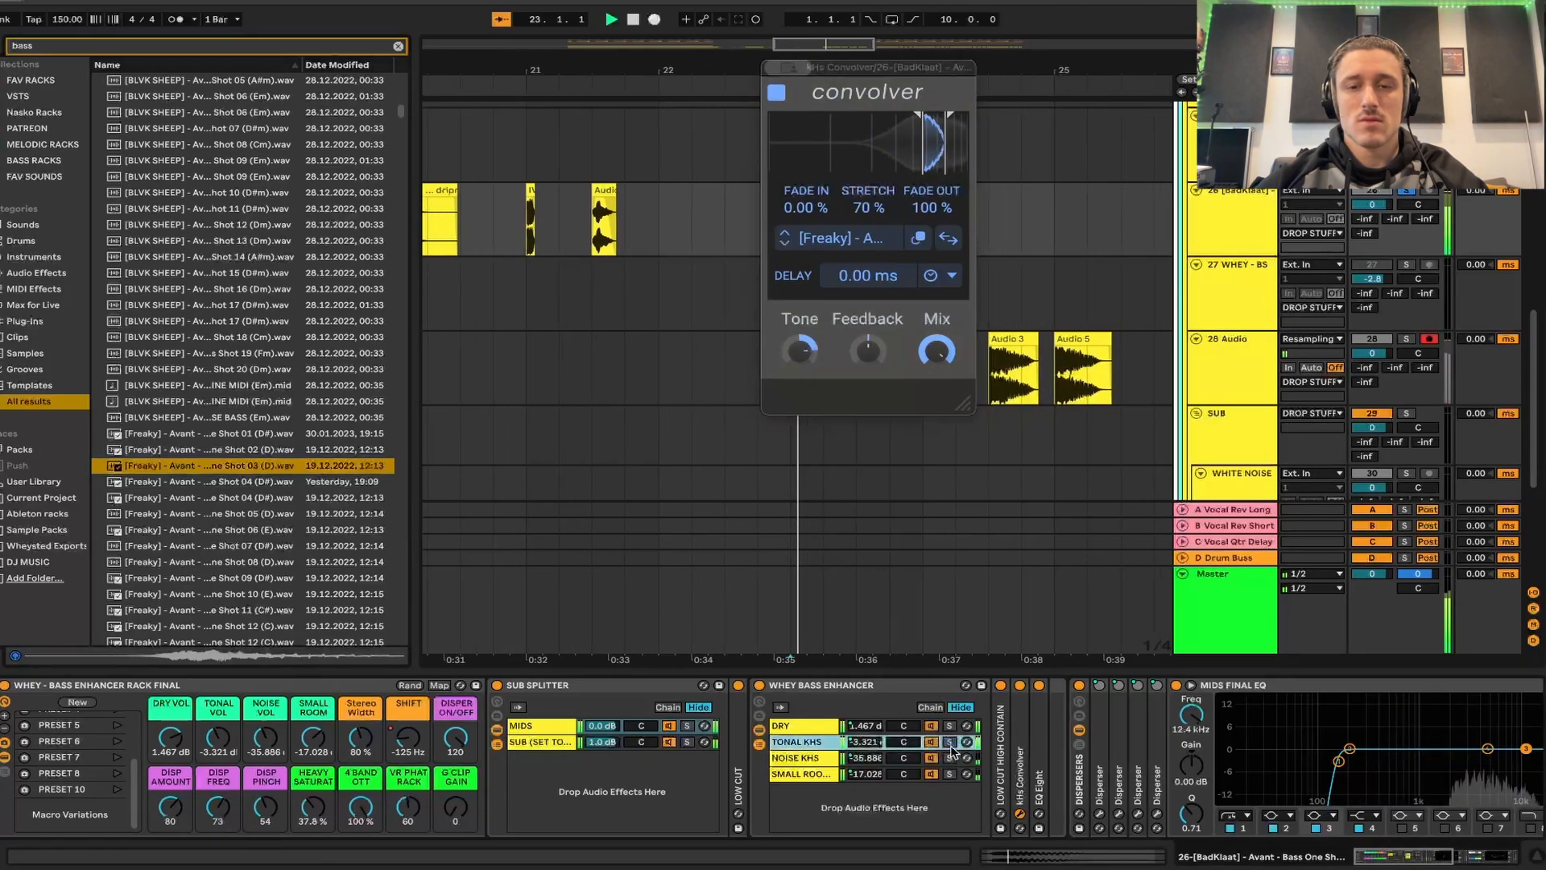
key("space")
key("space")
key("space")
key("space")
key("space")
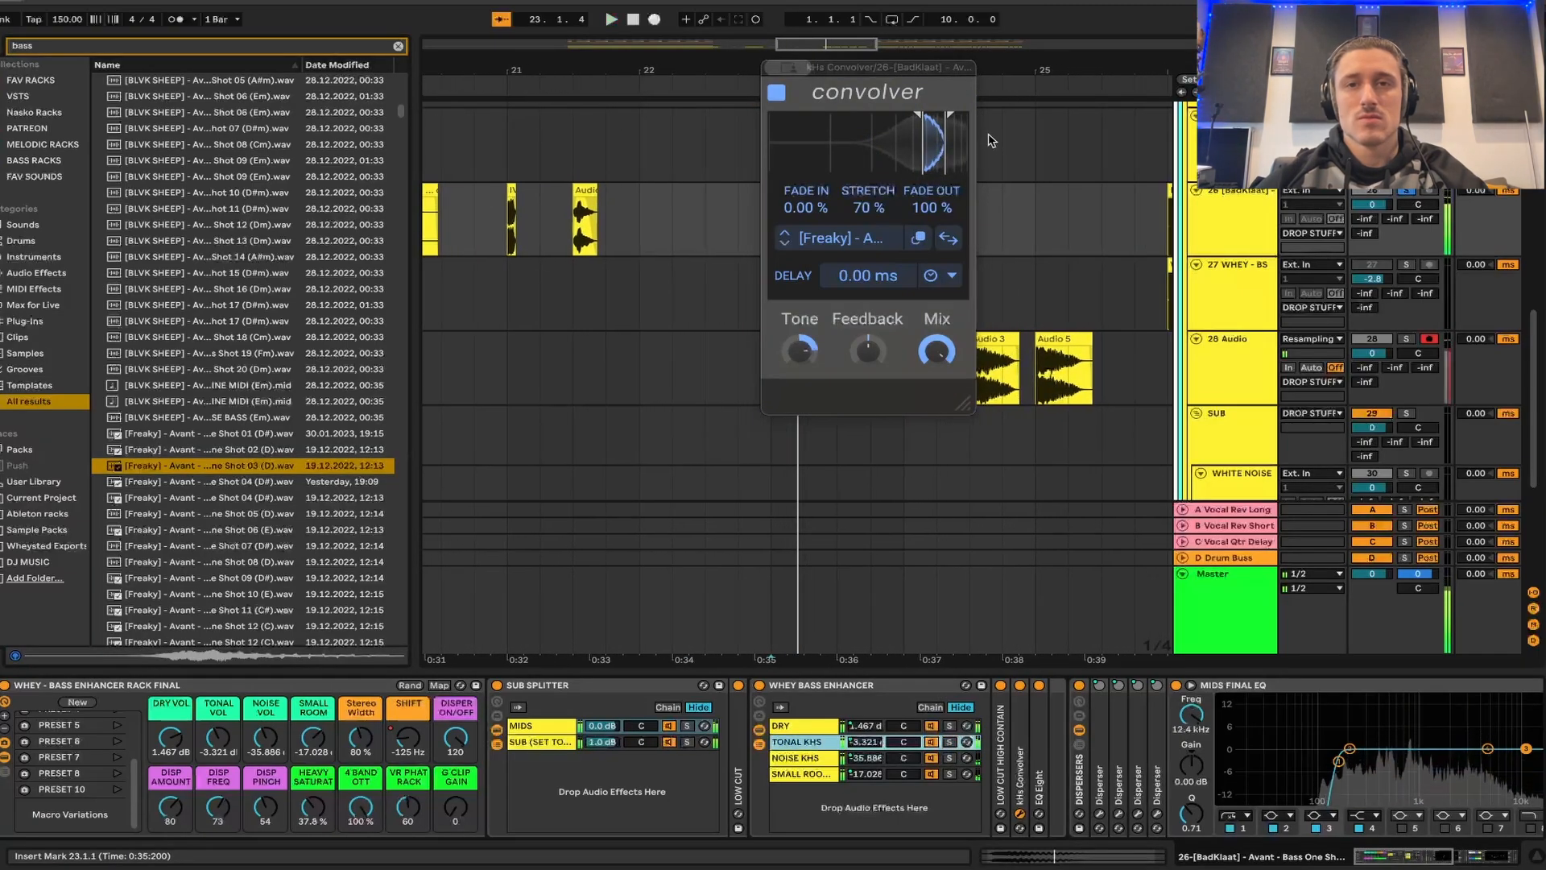
left_click_drag(952, 115, 939, 116)
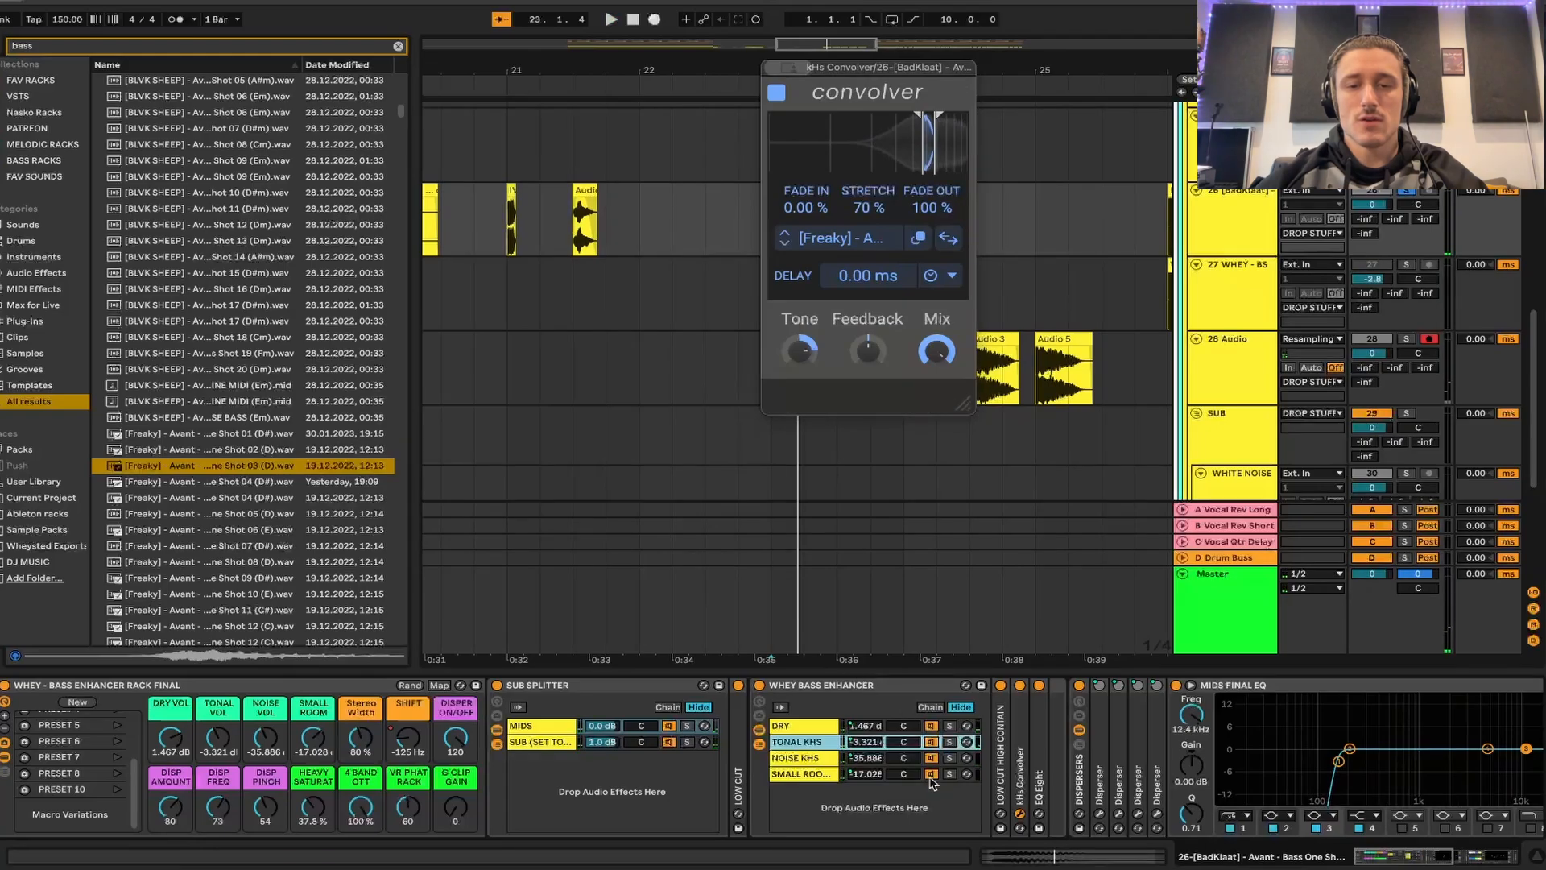
- Solo the NOISE KHS chain, collapse its EQ Eight, open its kHs Convolver and play the bass clip repeatedly
left_click(951, 760)
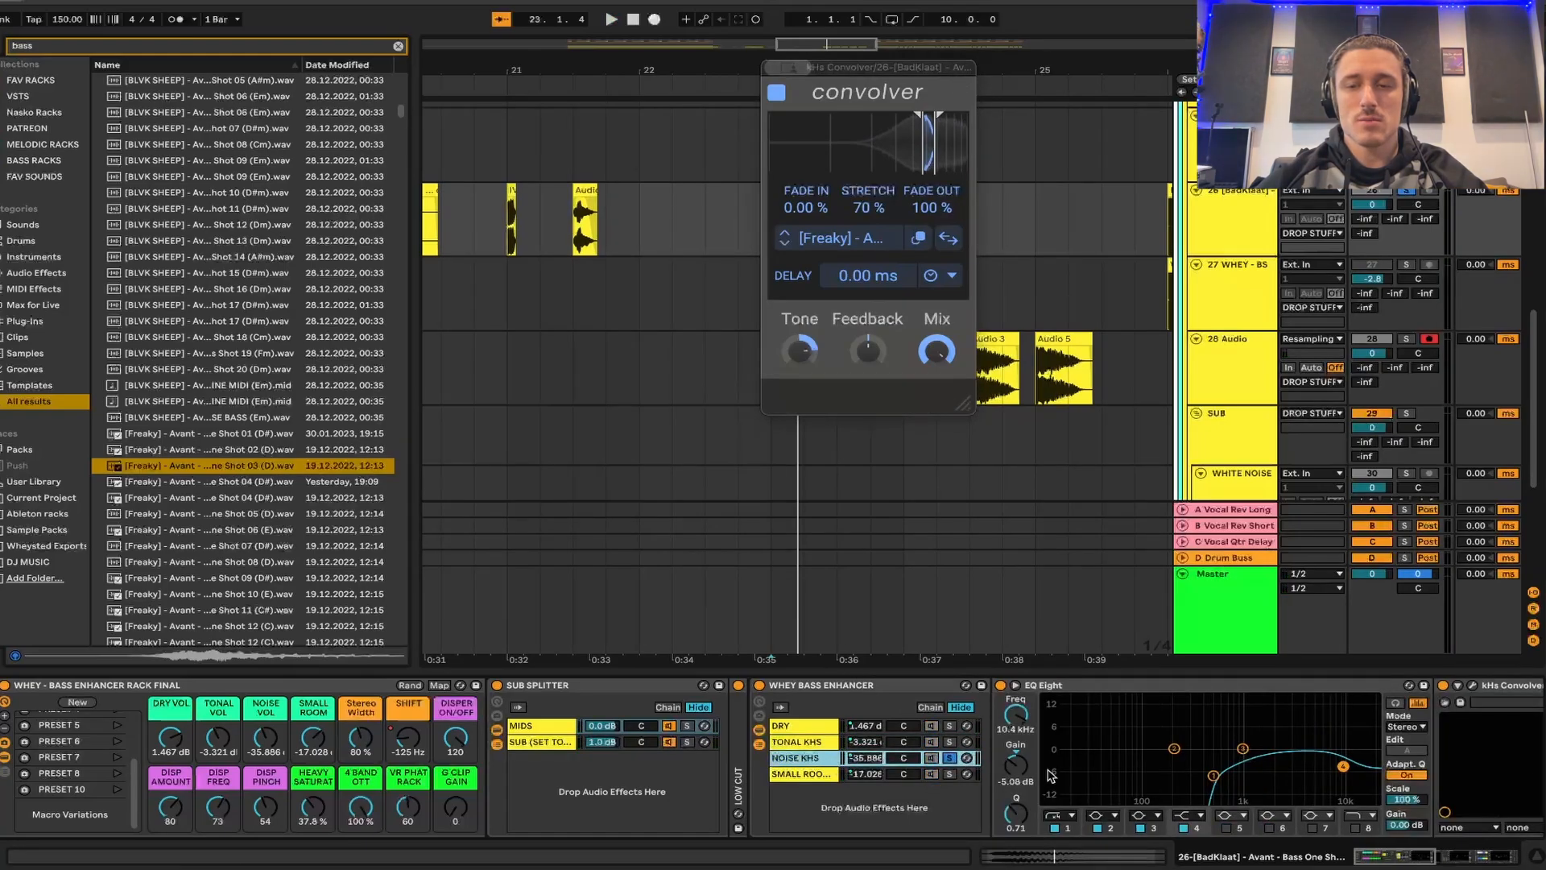
double_click(1148, 687)
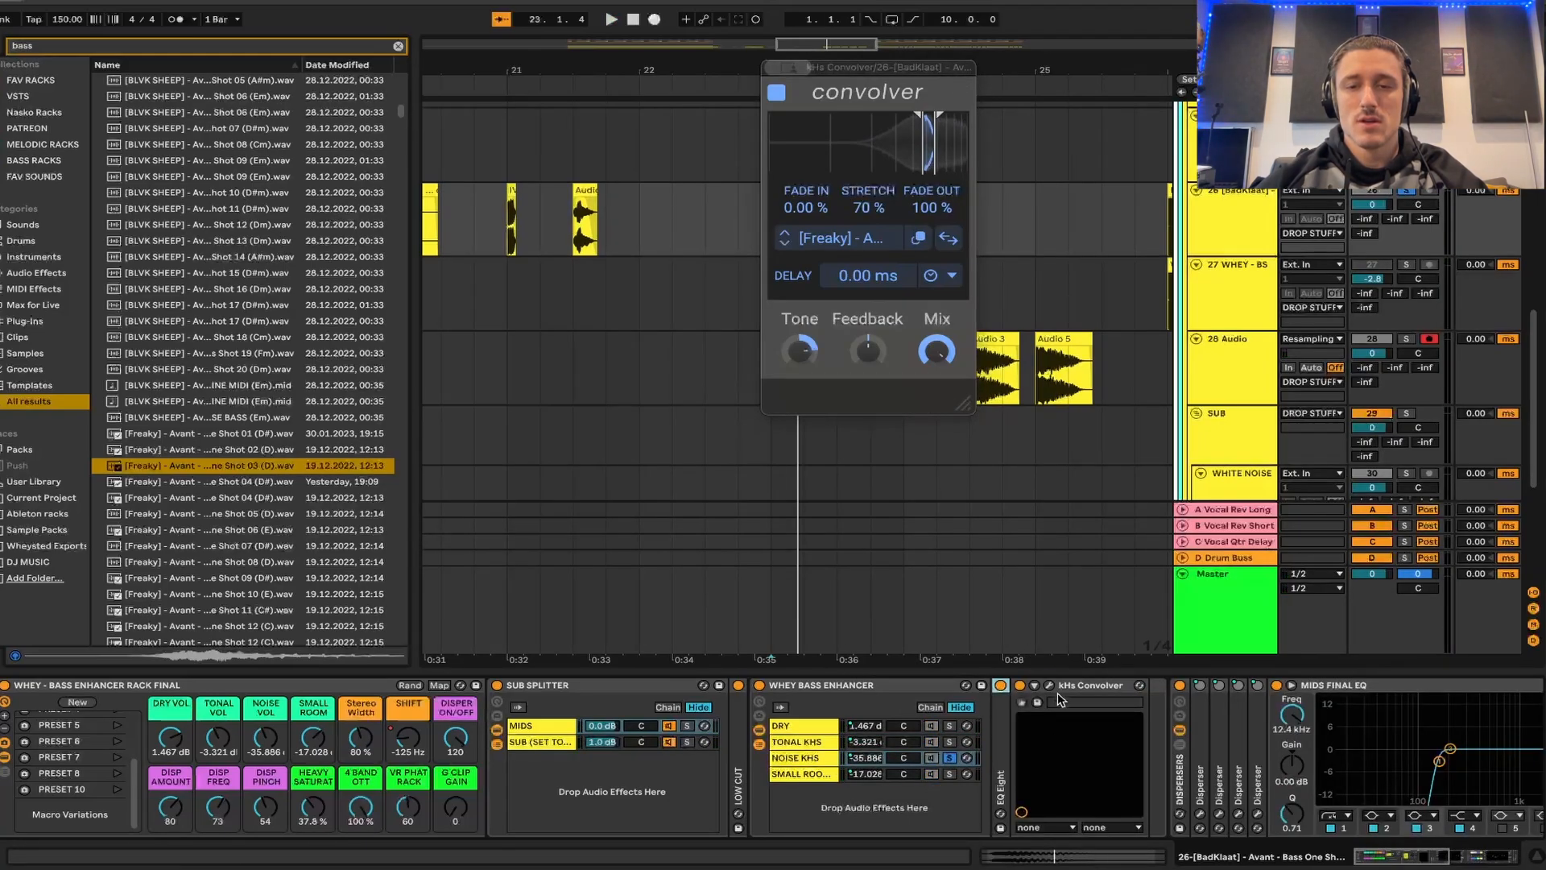
left_click(1050, 685)
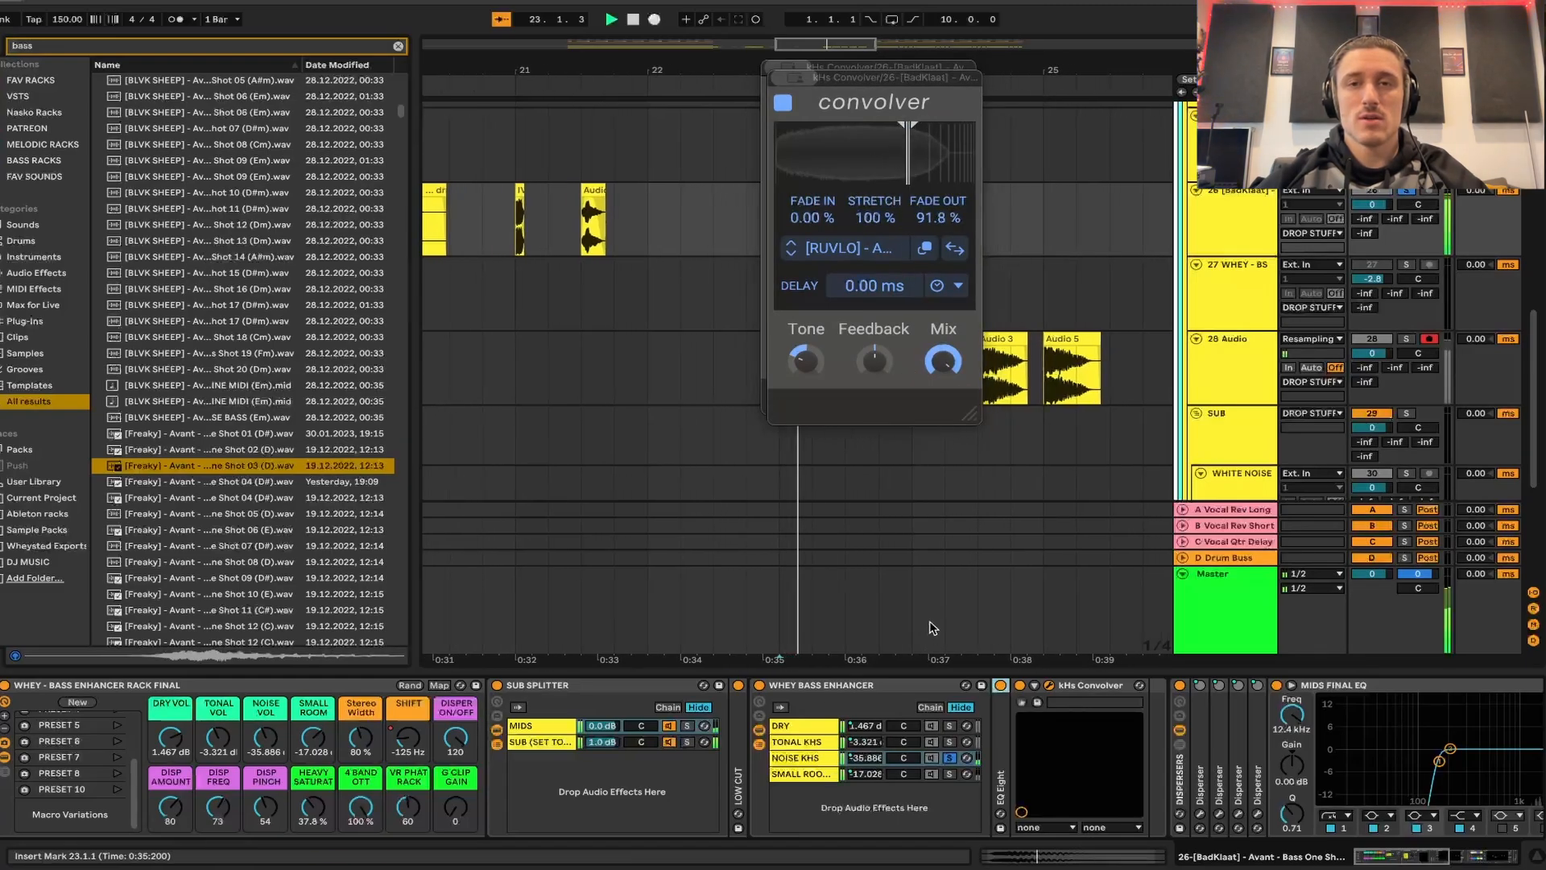
key("space")
key("space")
key("space")
key("space")
key("space")
key("space")
key("space")
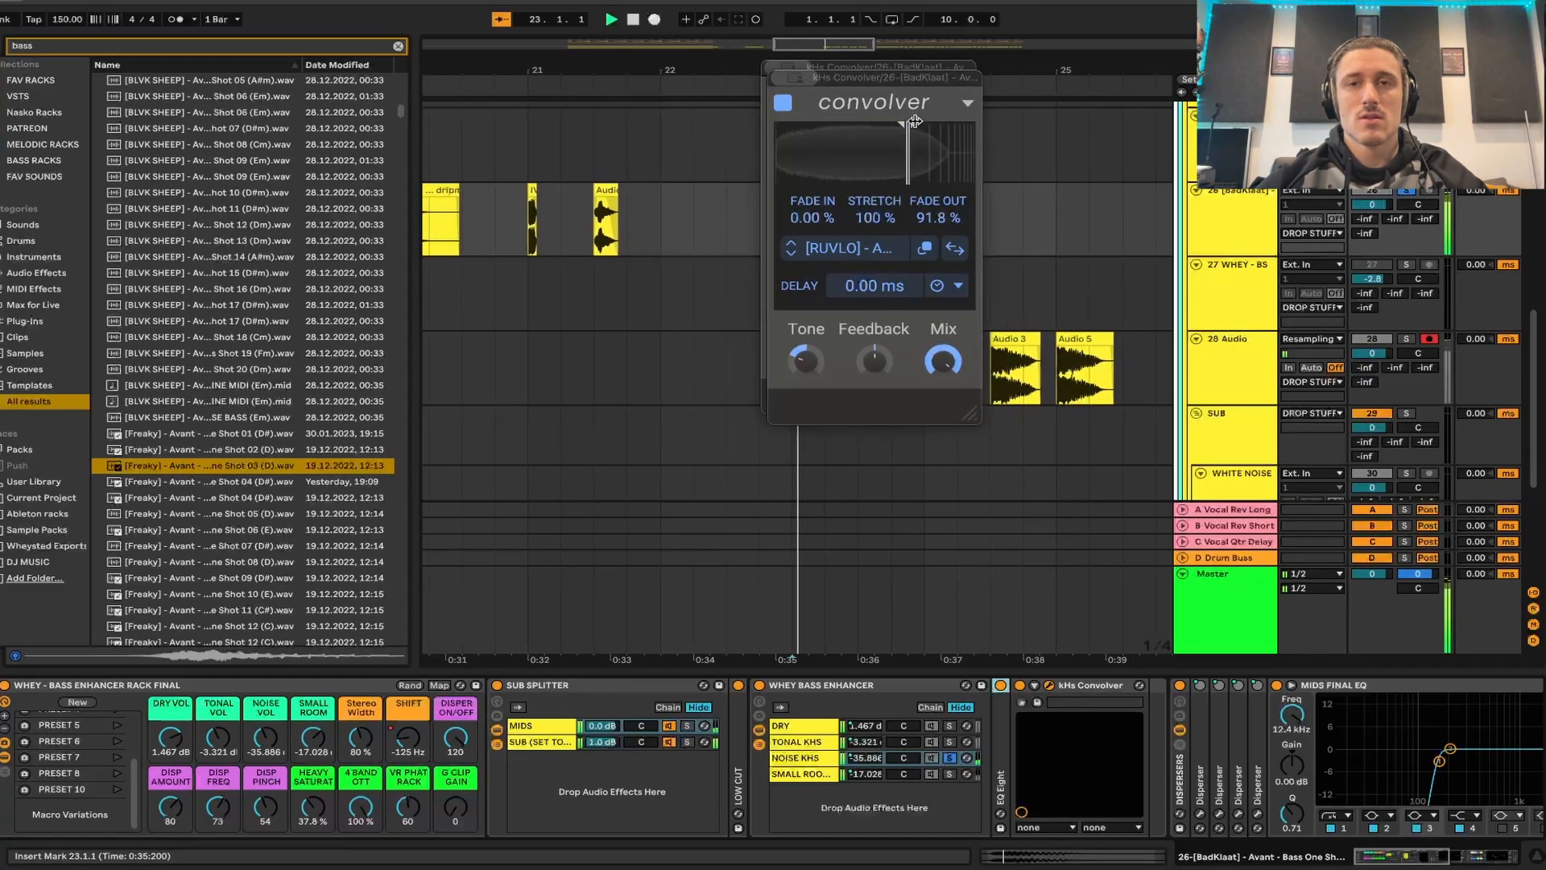
key("space")
key("space")
key("space")
key("space")
- Try the NOISE KHS convolver's stretch at 135% and audition the bass clip
left_click_drag(886, 211, 886, 175)
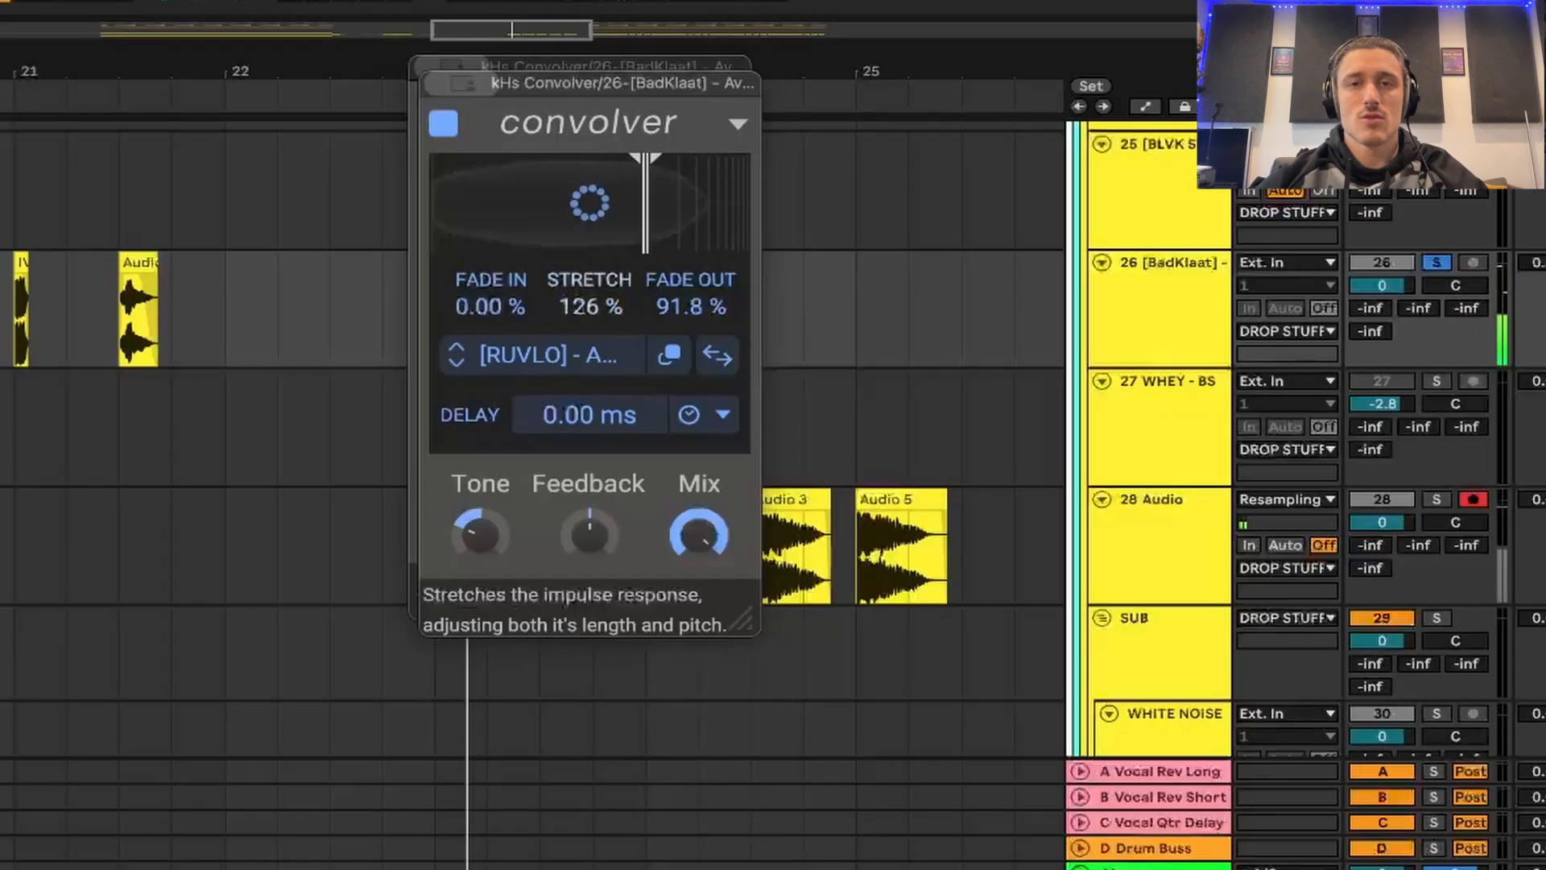
left_click_drag(607, 303, 607, 306)
key("space")
key("space")
key("space")
key("space")
key("space")
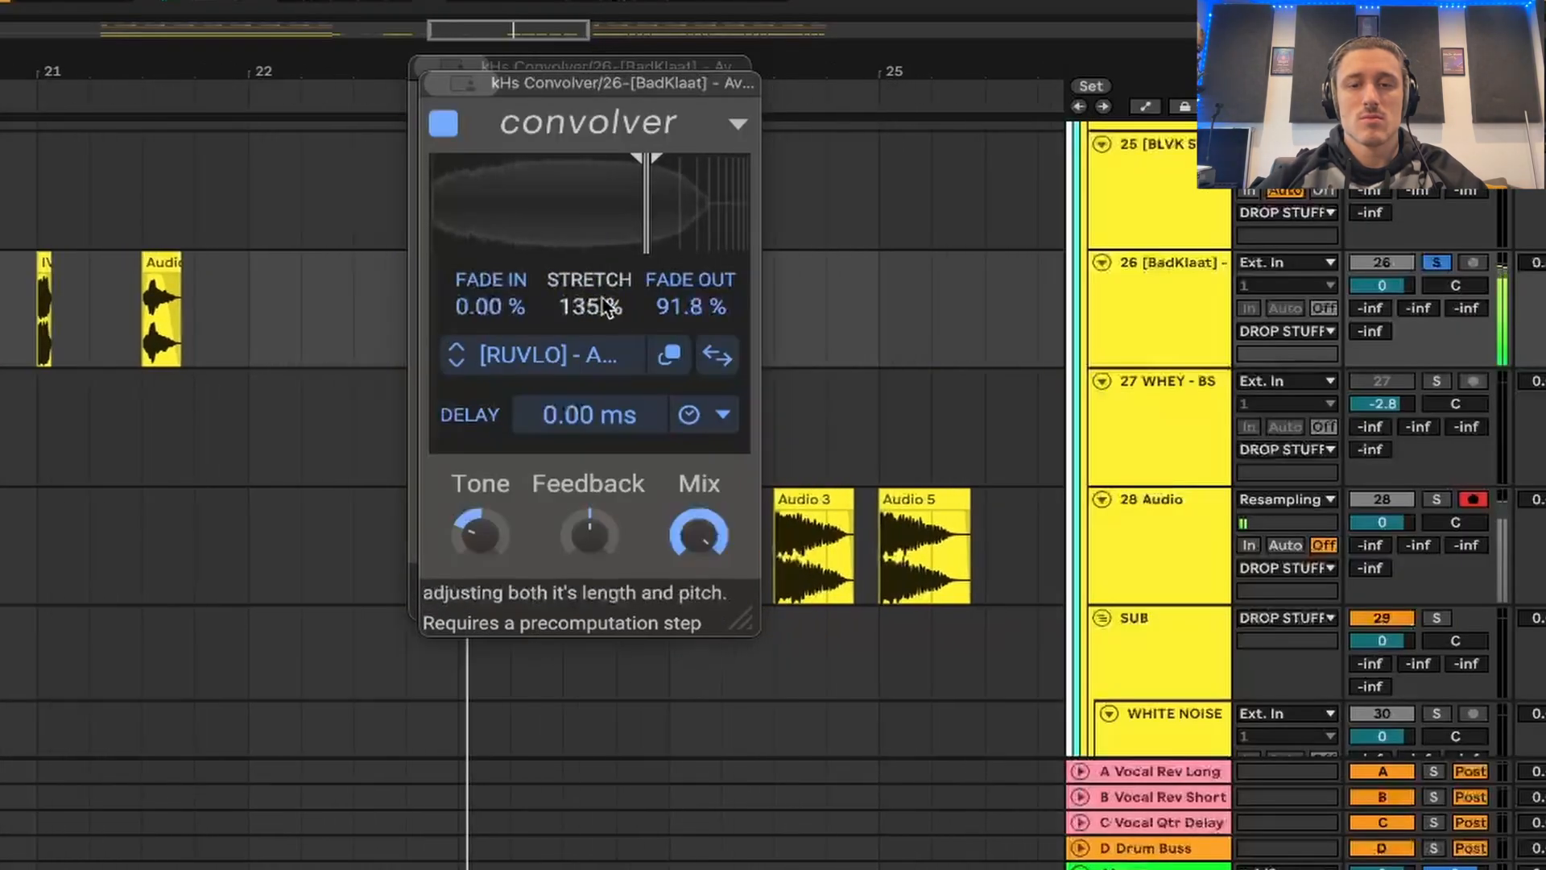
key("space")
key("space")
key("space")
key("space")
key("space")
key("space")
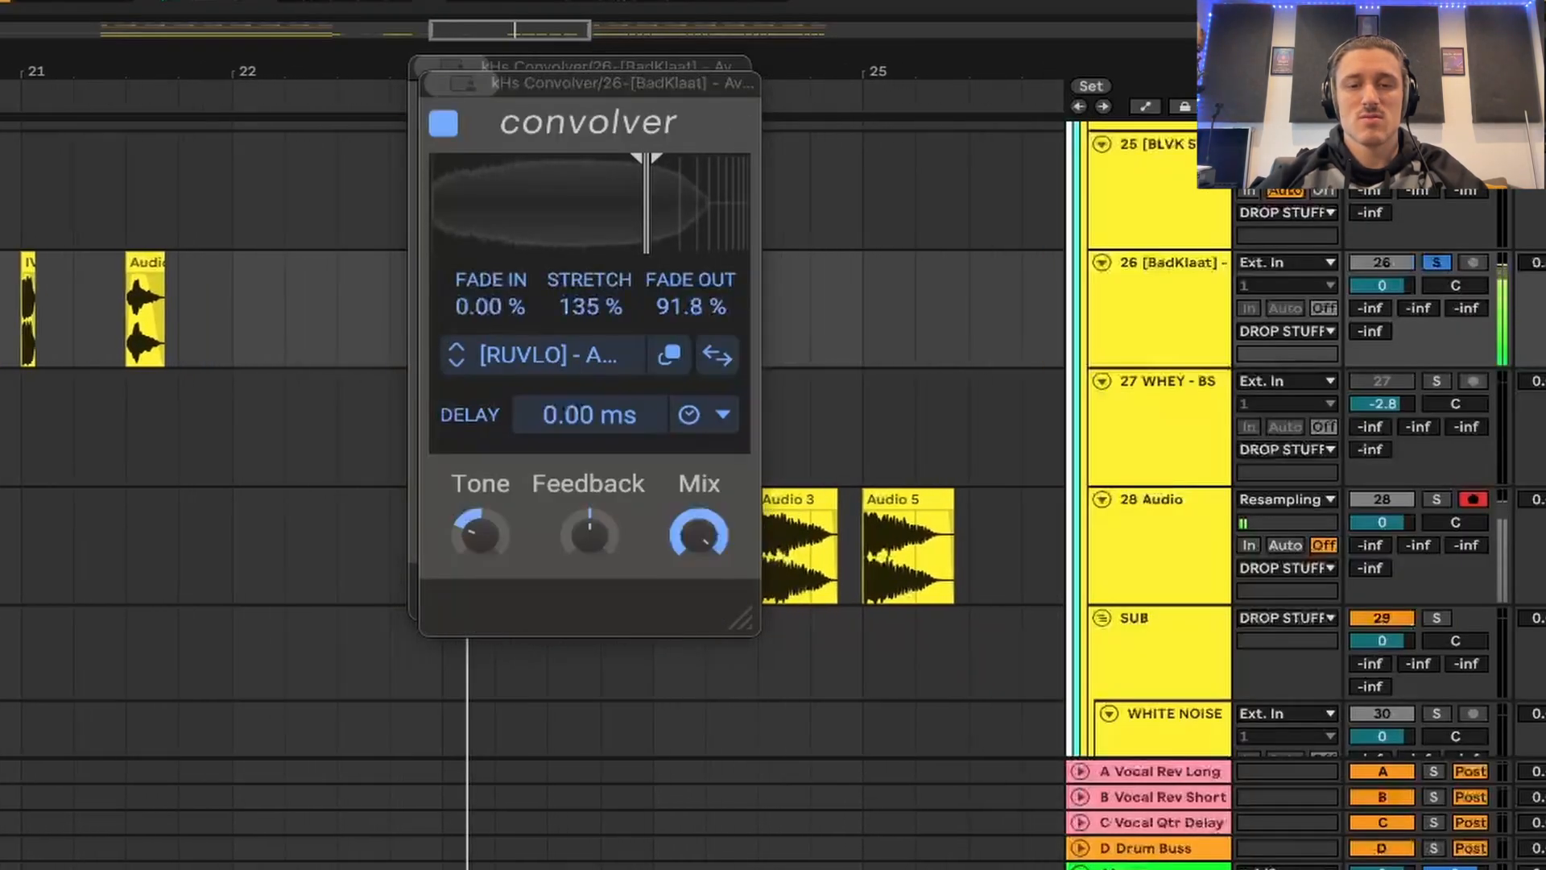
- Return the NOISE KHS convolver's stretch to 100% and replay the bass clip
mouse_move(591, 298)
left_mouse_down()
mouse_move(593, 329)
mouse_move(592, 303)
left_mouse_up()
key("space")
key("space")
- Select the SMALL ROOM chain for auditioning and close both open convolver windows
left_click(795, 778)
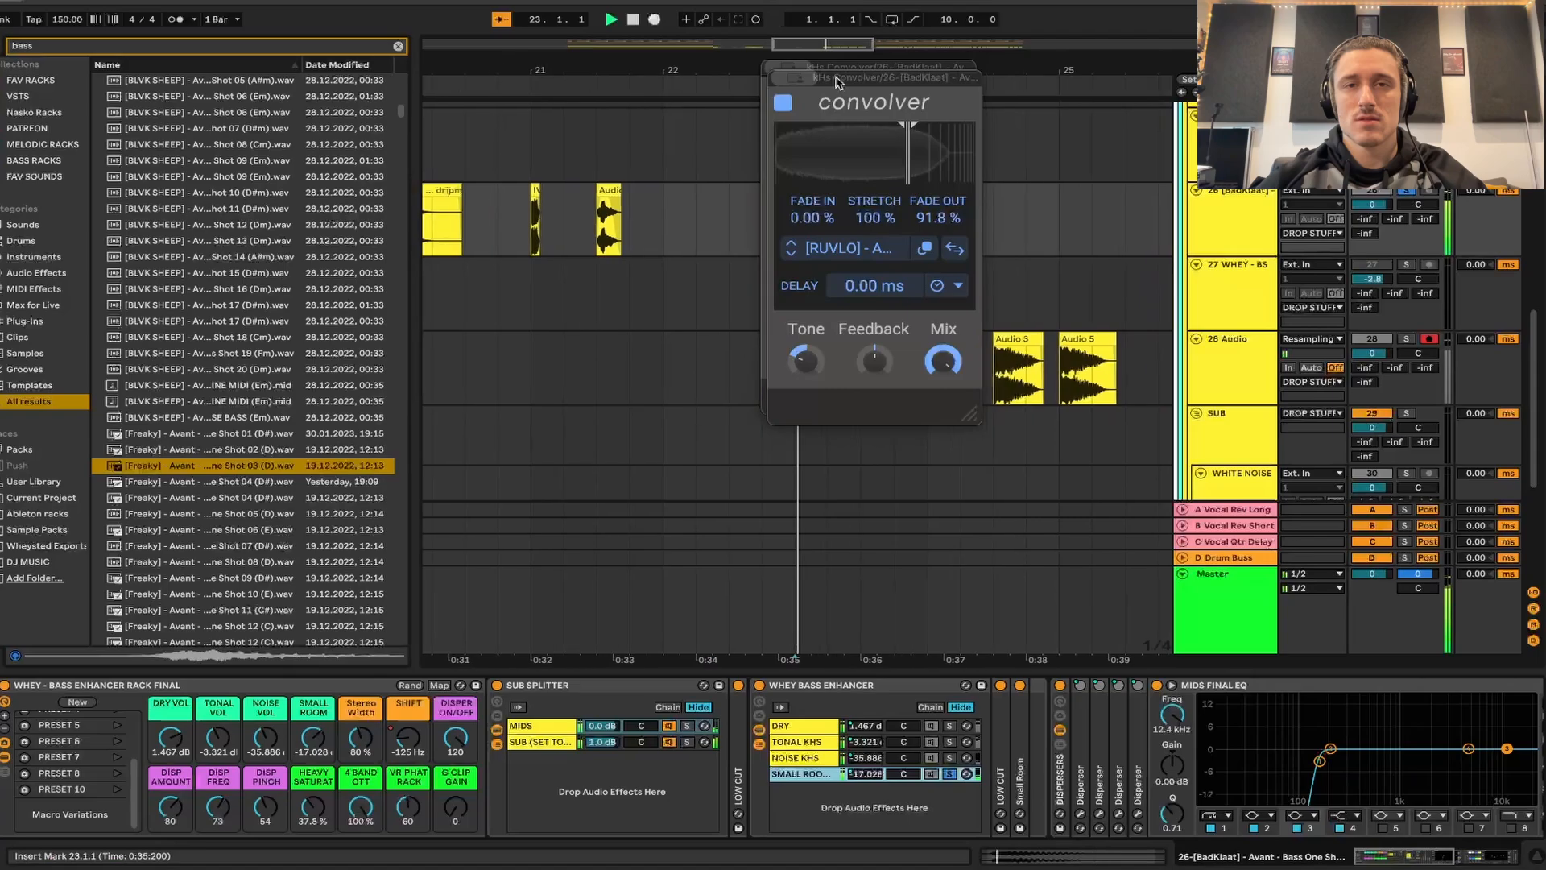
left_click(778, 79)
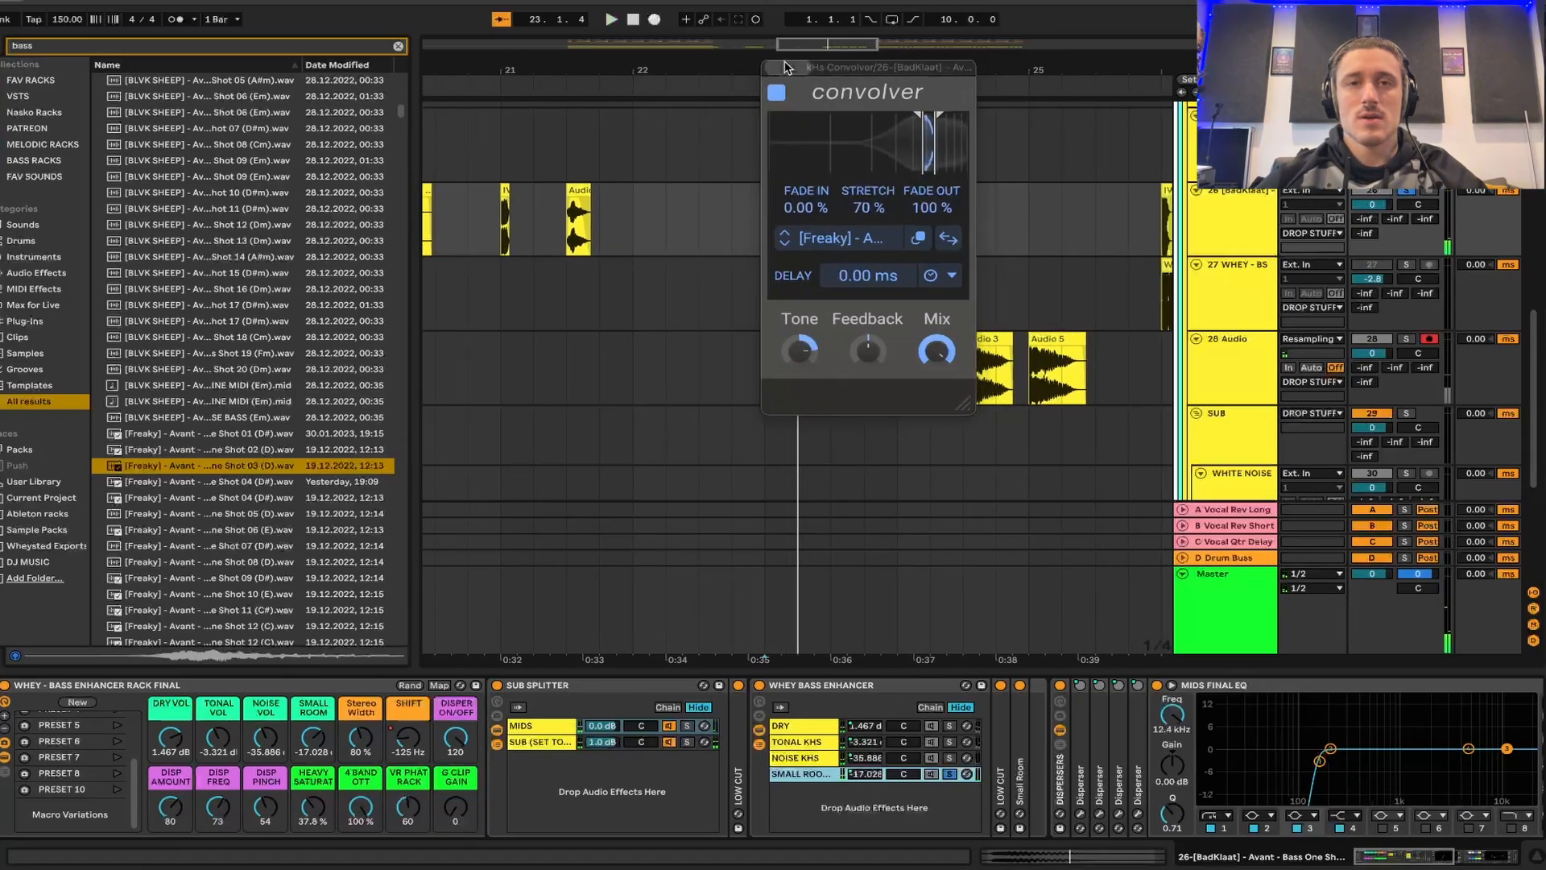
left_click(773, 68)
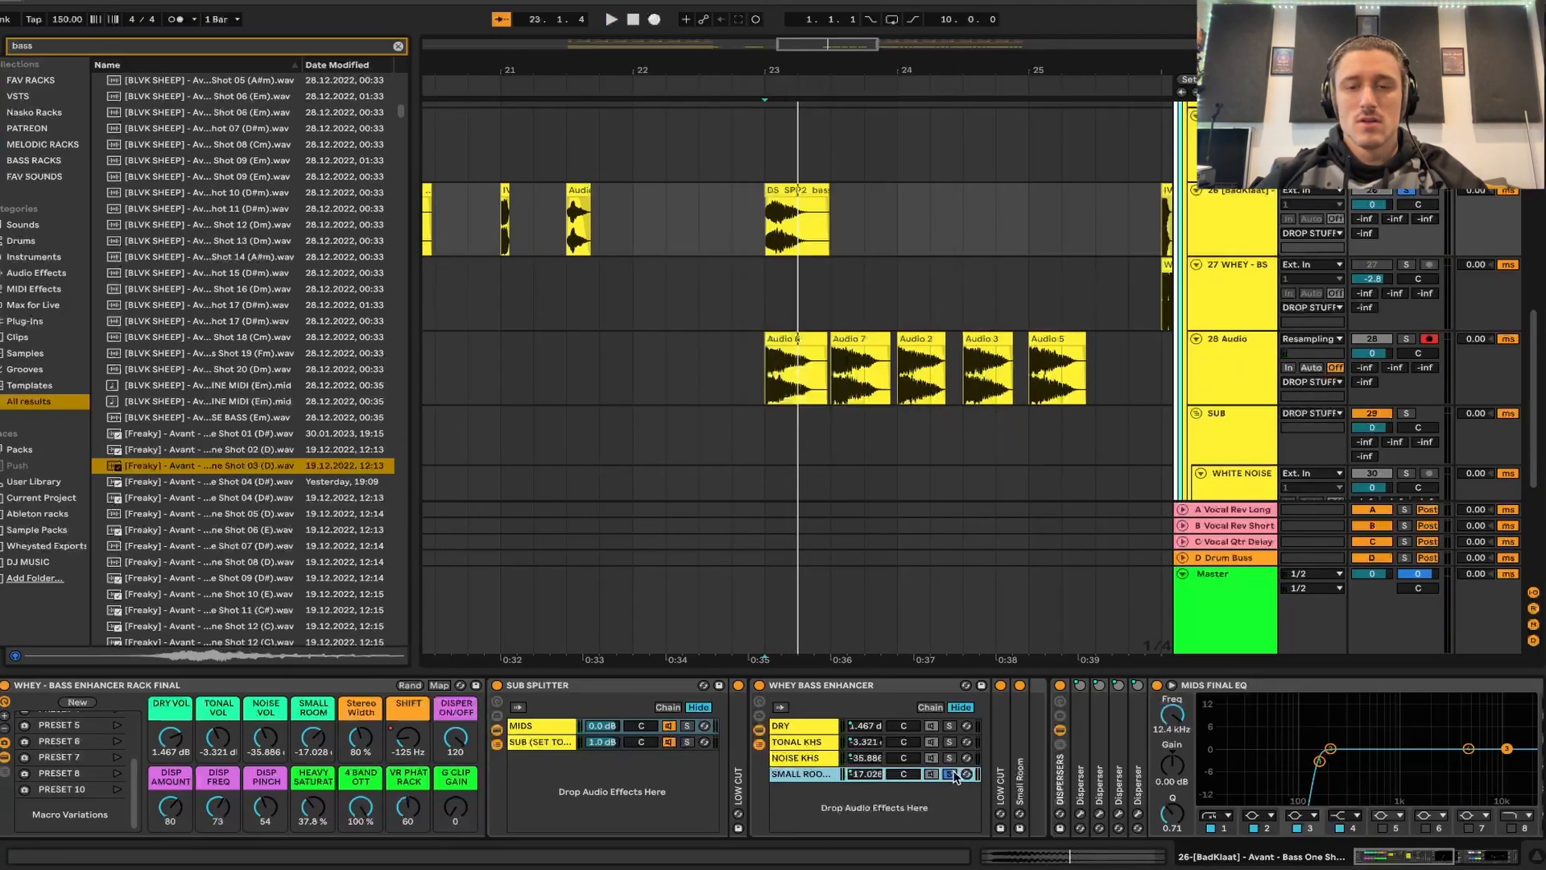
- Pull the MIDS FINAL EQ's second band down to -4.09 dB at 880 Hz and compare the bass by playing it
scroll(1039, 765, "right", 5)
key("space")
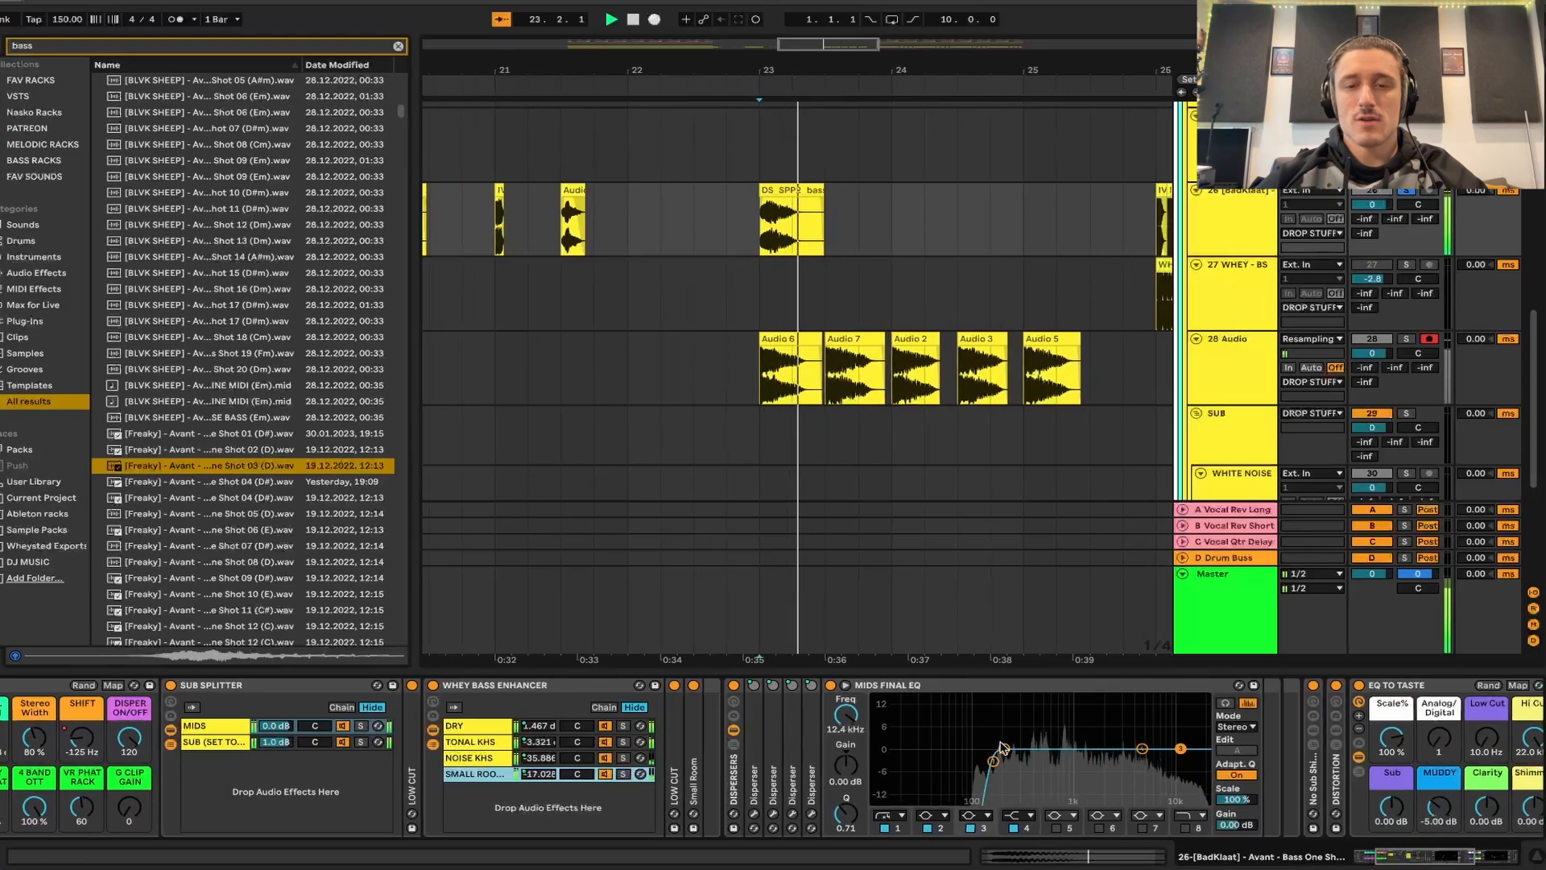
key("space")
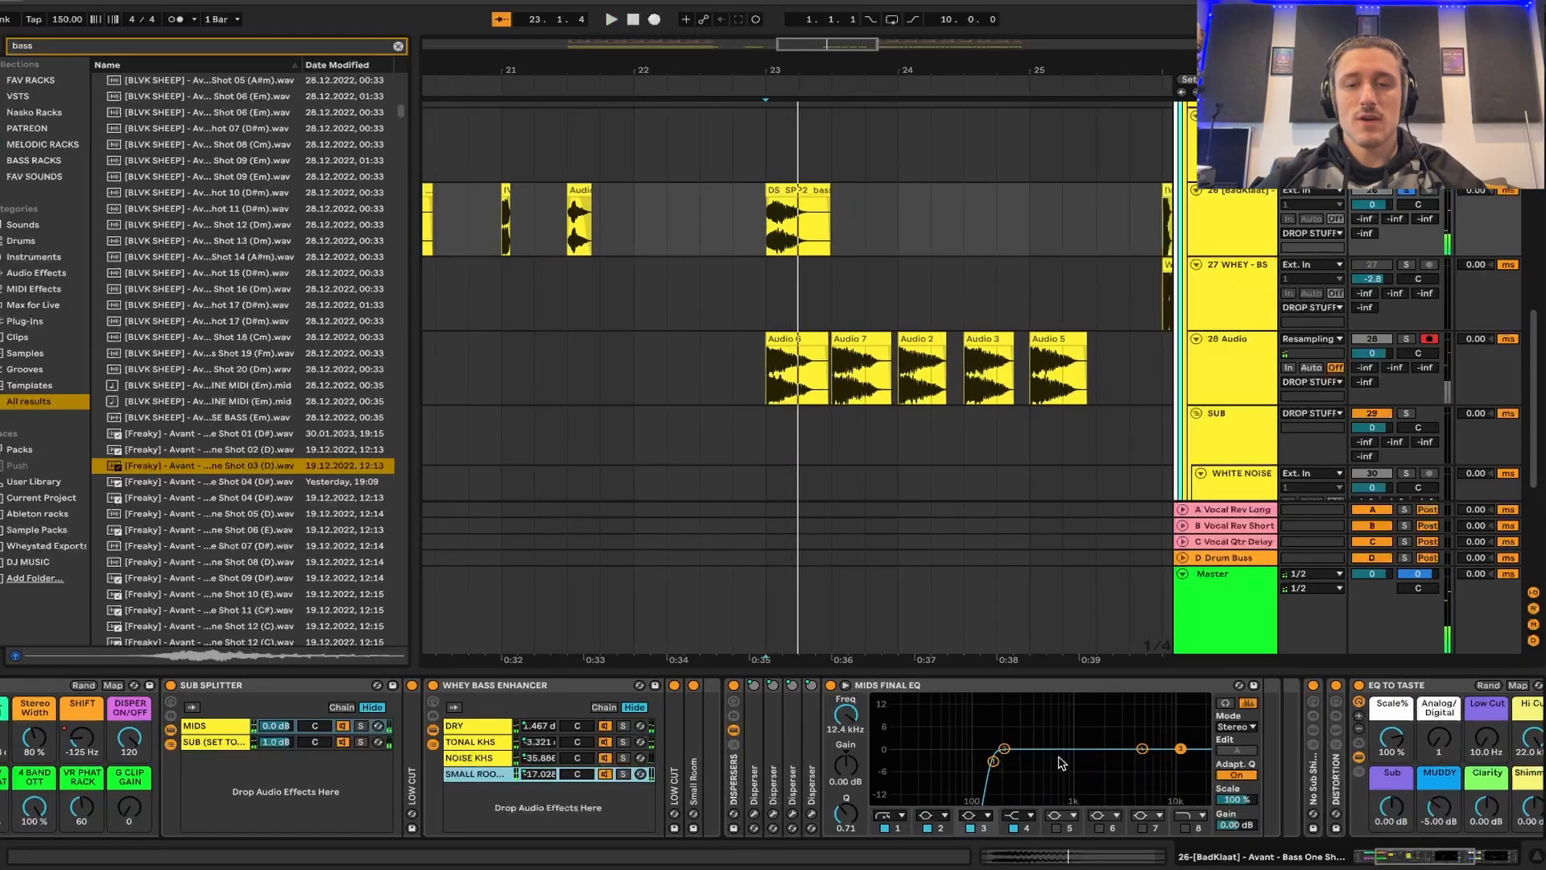
left_click_drag(1007, 752, 1064, 757)
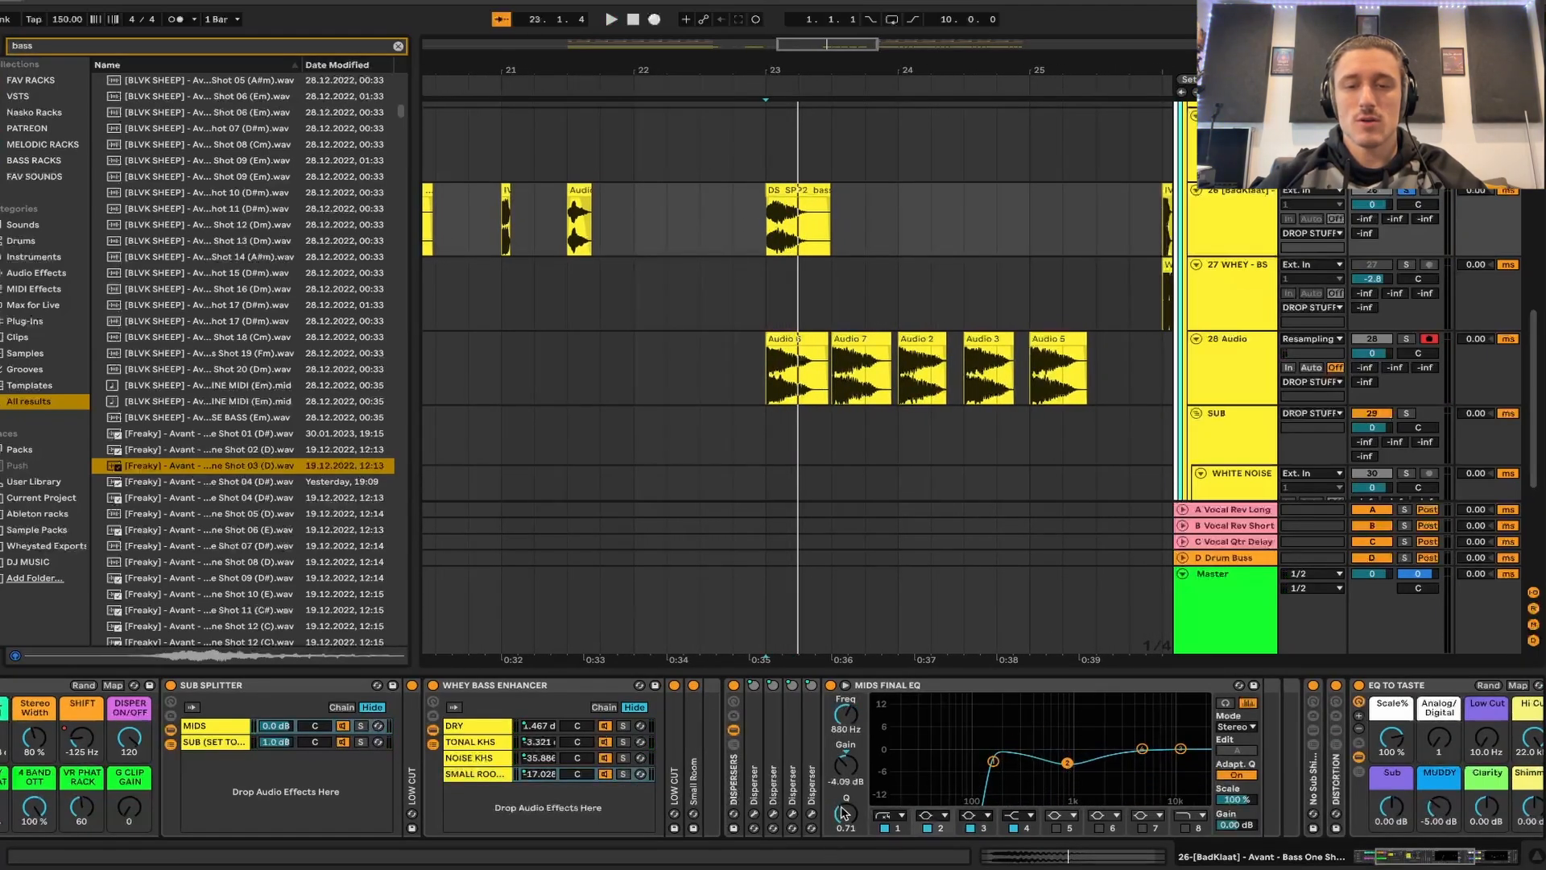
key("space")
- Deepen the second band's cut in MIDS FINAL EQ into a narrow notch and audition the bass clip
key("space")
key("space")
left_click_drag(1076, 761, 1065, 786)
- Enable audition mode on MIDS FINAL EQ and boost the highest band to 1.36 dB at 16.7 kHz while playing the bass
key("space")
key("space")
left_click(1229, 704)
key("space")
key("space")
key("space")
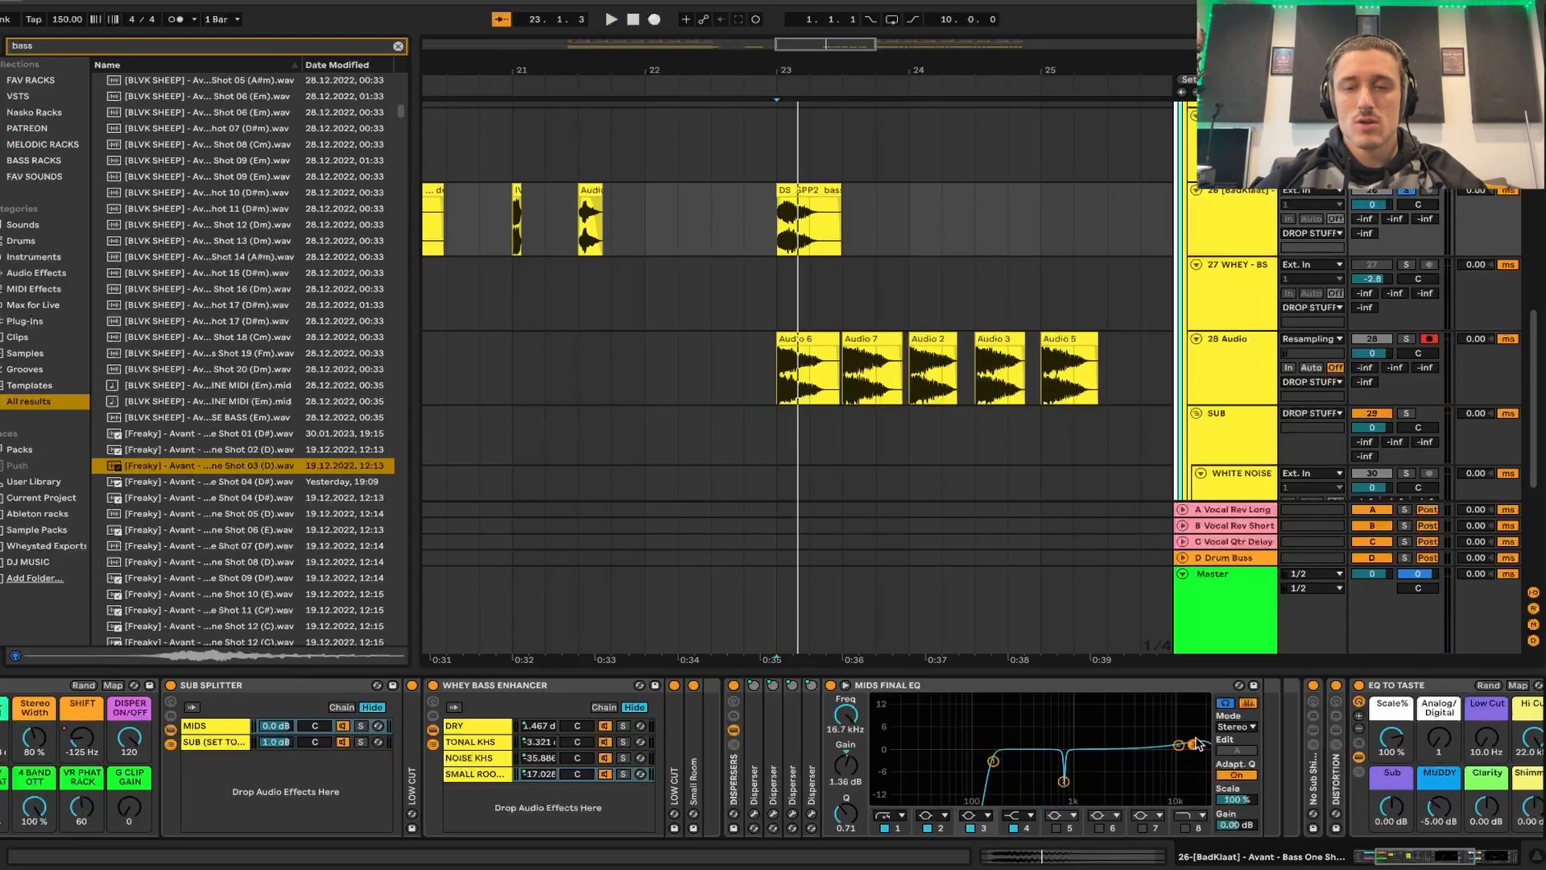
- Cut the upper-mid band of MIDS FINAL EQ to -3.35 dB at 3.67 kHz and audition the bass repeatedly
key("space")
key("space")
left_click_drag(1144, 751, 1128, 761)
key("space")
key("space")
key("space")
key("space")
key("space")
key("space")
key("space")
key("space")
key("space")
key("space")
key("space")
key("space")
key("space")
key("space")
key("space")
key("space")
key("space")
key("space")
key("space")
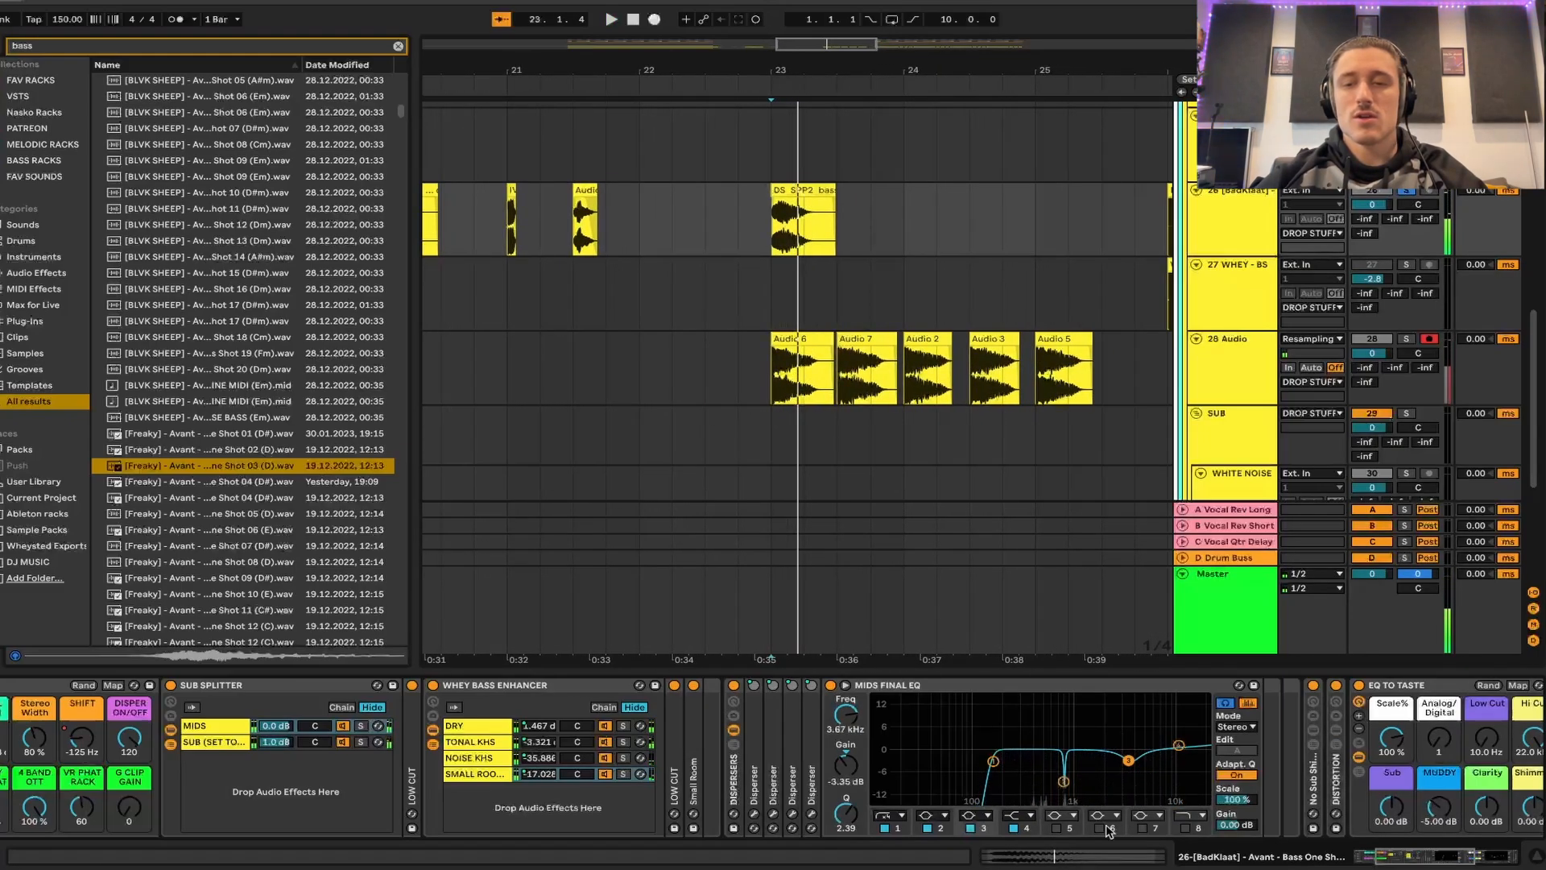
- Open the SUB chain in the SUB SPLITTER, examine its Kick Tight resonator settings and audition the chain soloed before removing the solo
scroll(1109, 829, "left", 10)
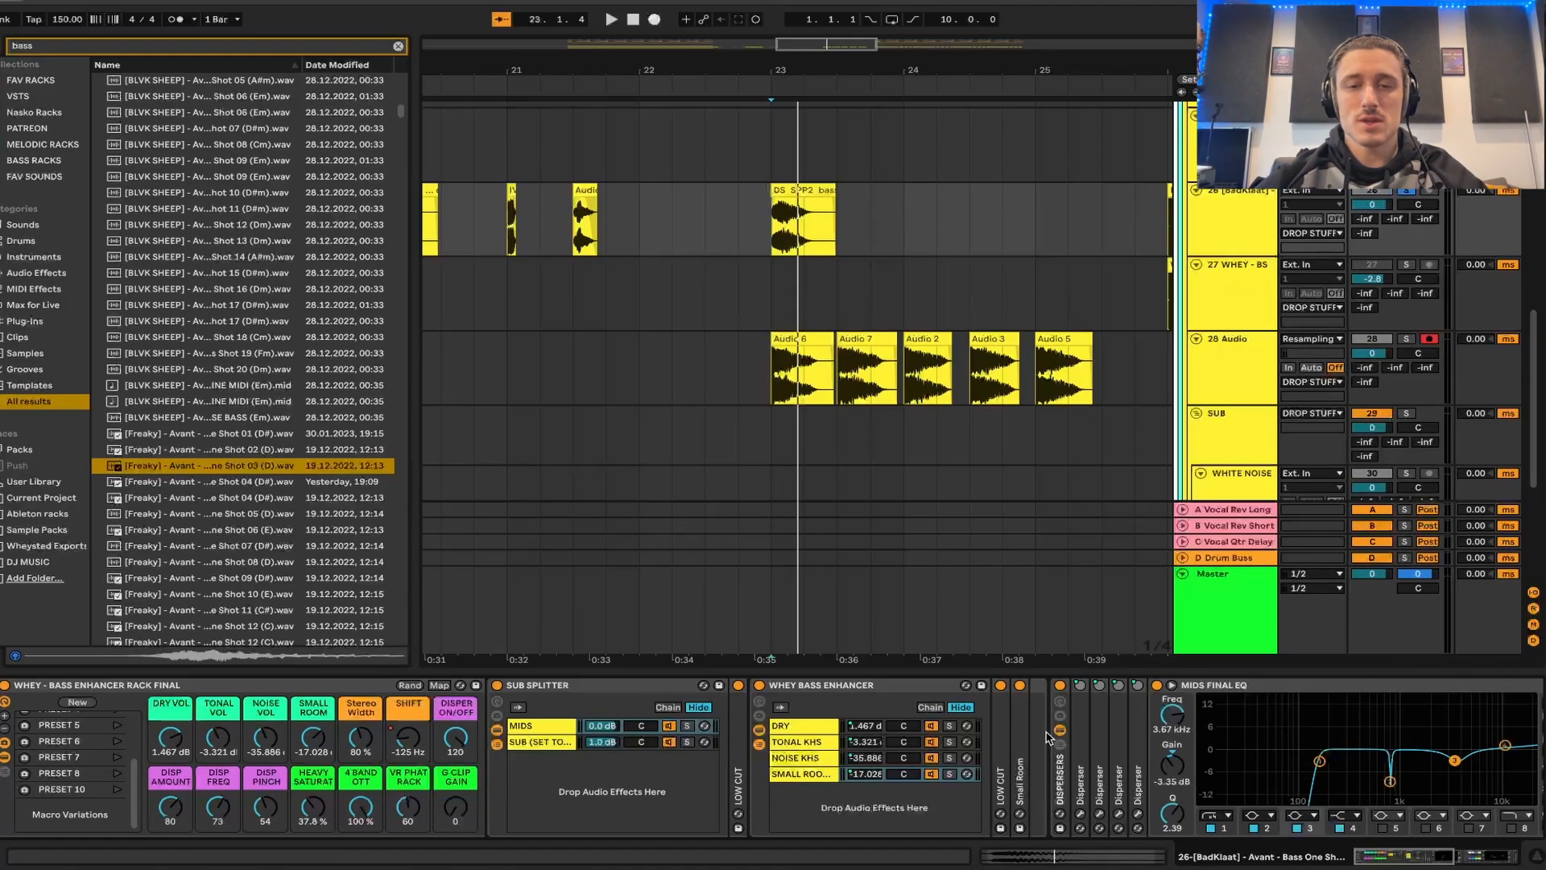
scroll(1049, 738, "right", 8)
scroll(1047, 735, "left", 7)
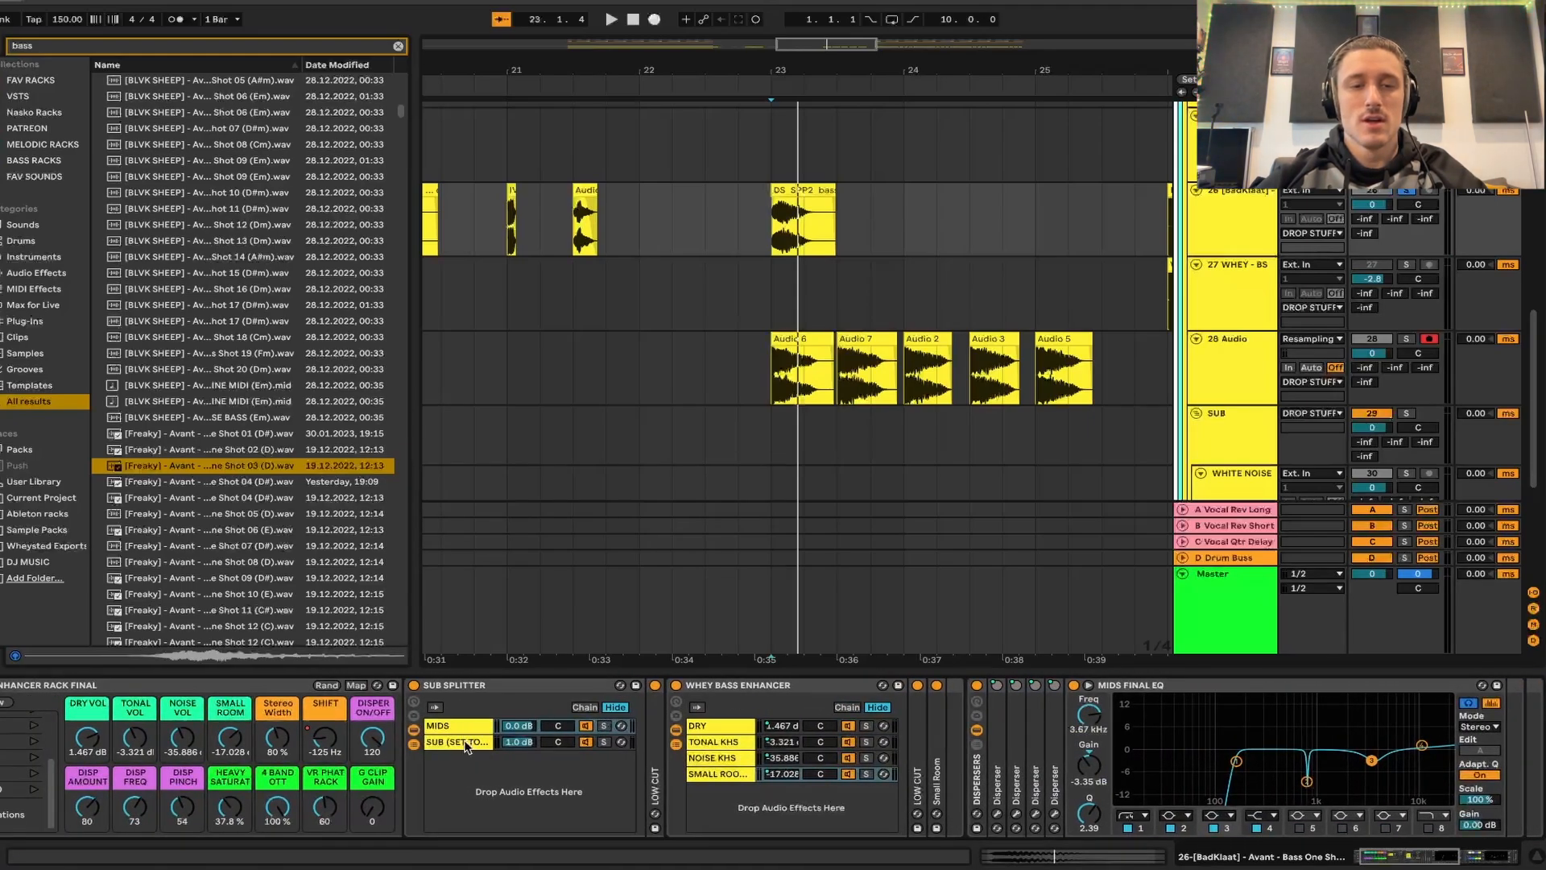
left_click(465, 742)
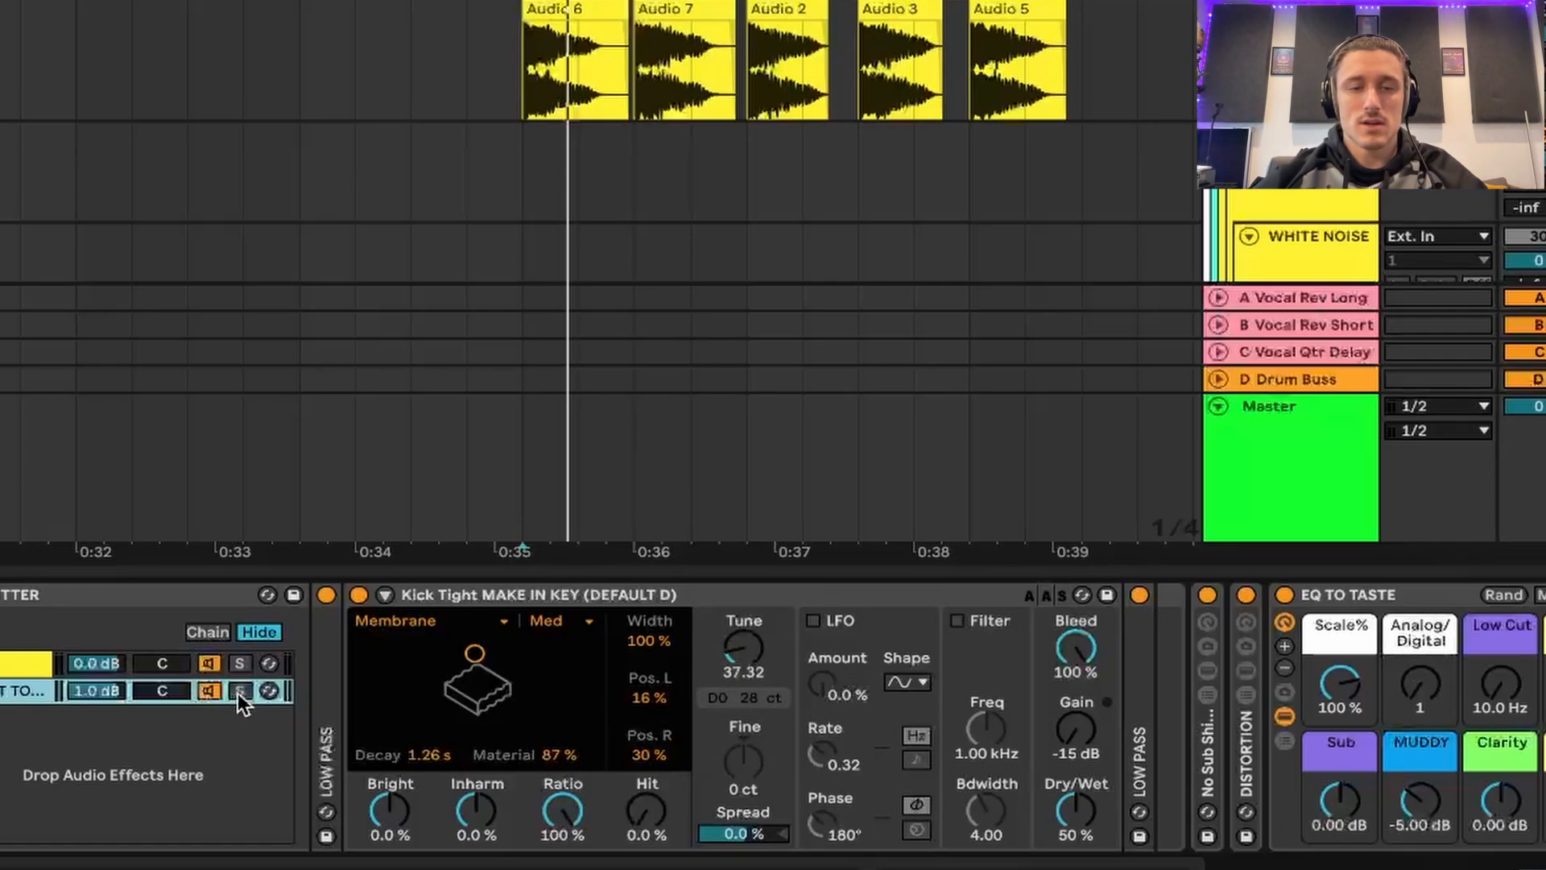
mouse_move(1076, 810)
left_mouse_down()
mouse_move(1076, 868)
mouse_move(1076, 749)
mouse_move(1080, 809)
left_mouse_up()
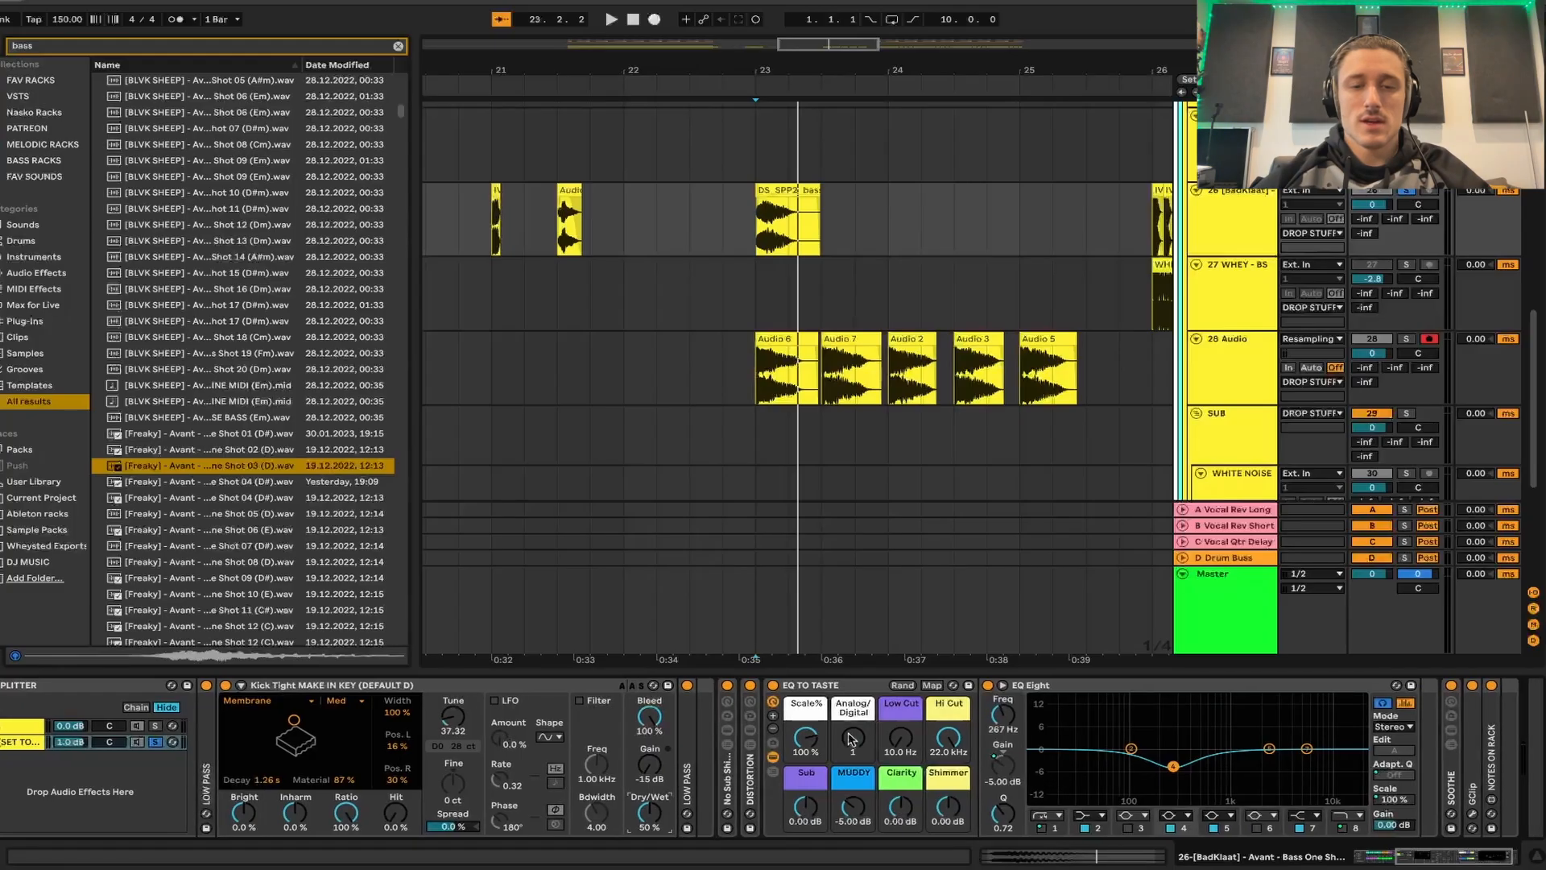
scroll(709, 778, "left", 5)
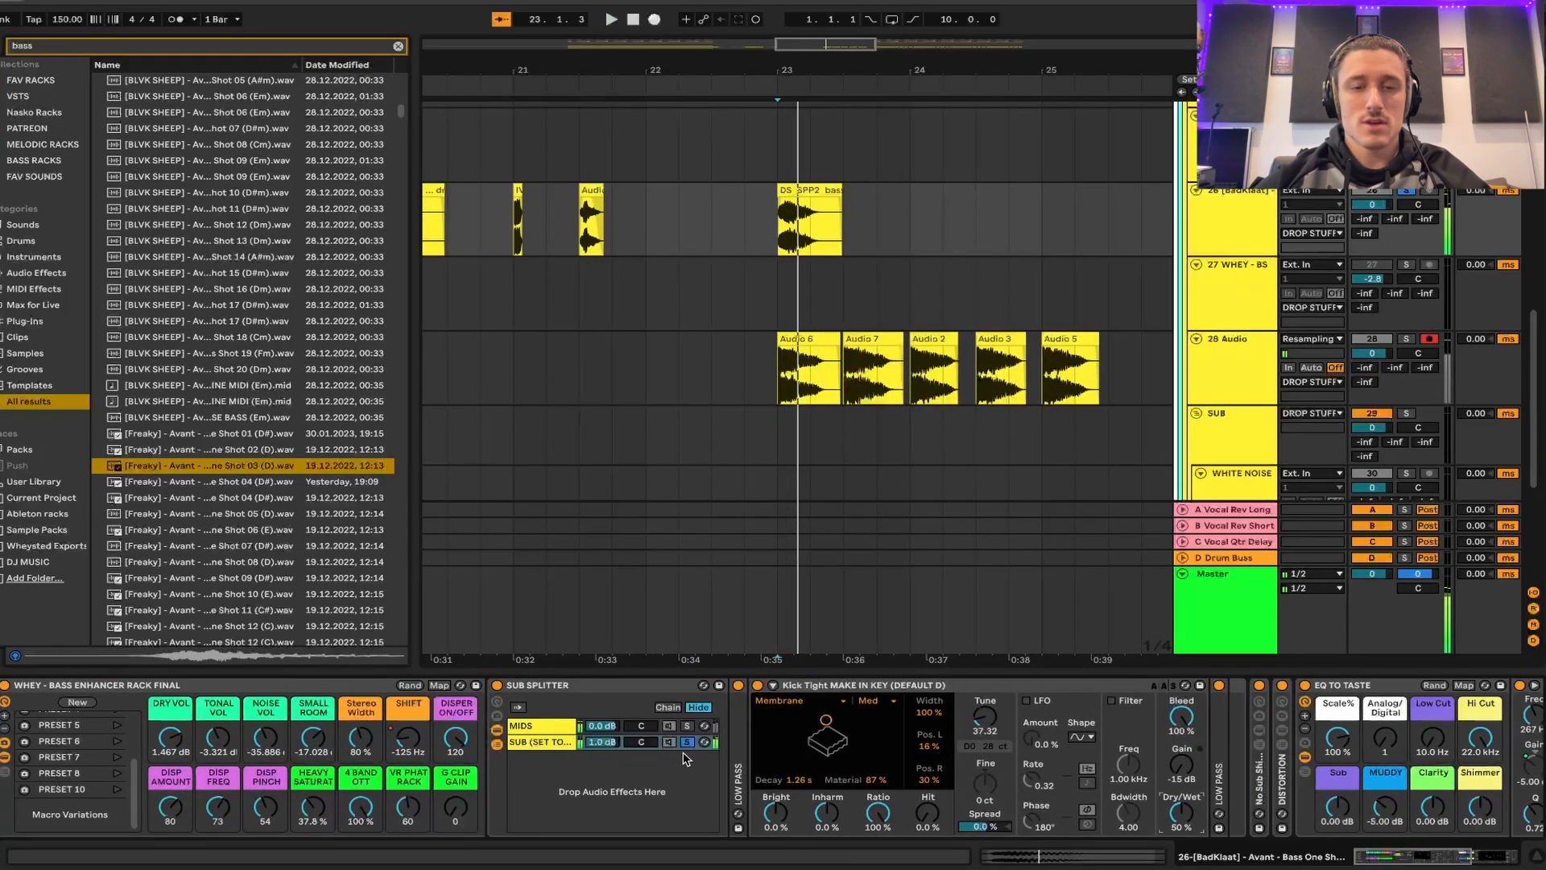
left_click(687, 742)
- Set the rack's SHIFT macro to 1.20 Hz and audition the bass
left_click_drag(407, 738, 407, 770)
key("space")
key("space")
key("space")
key("space")
key("space")
key("space")
key("space")
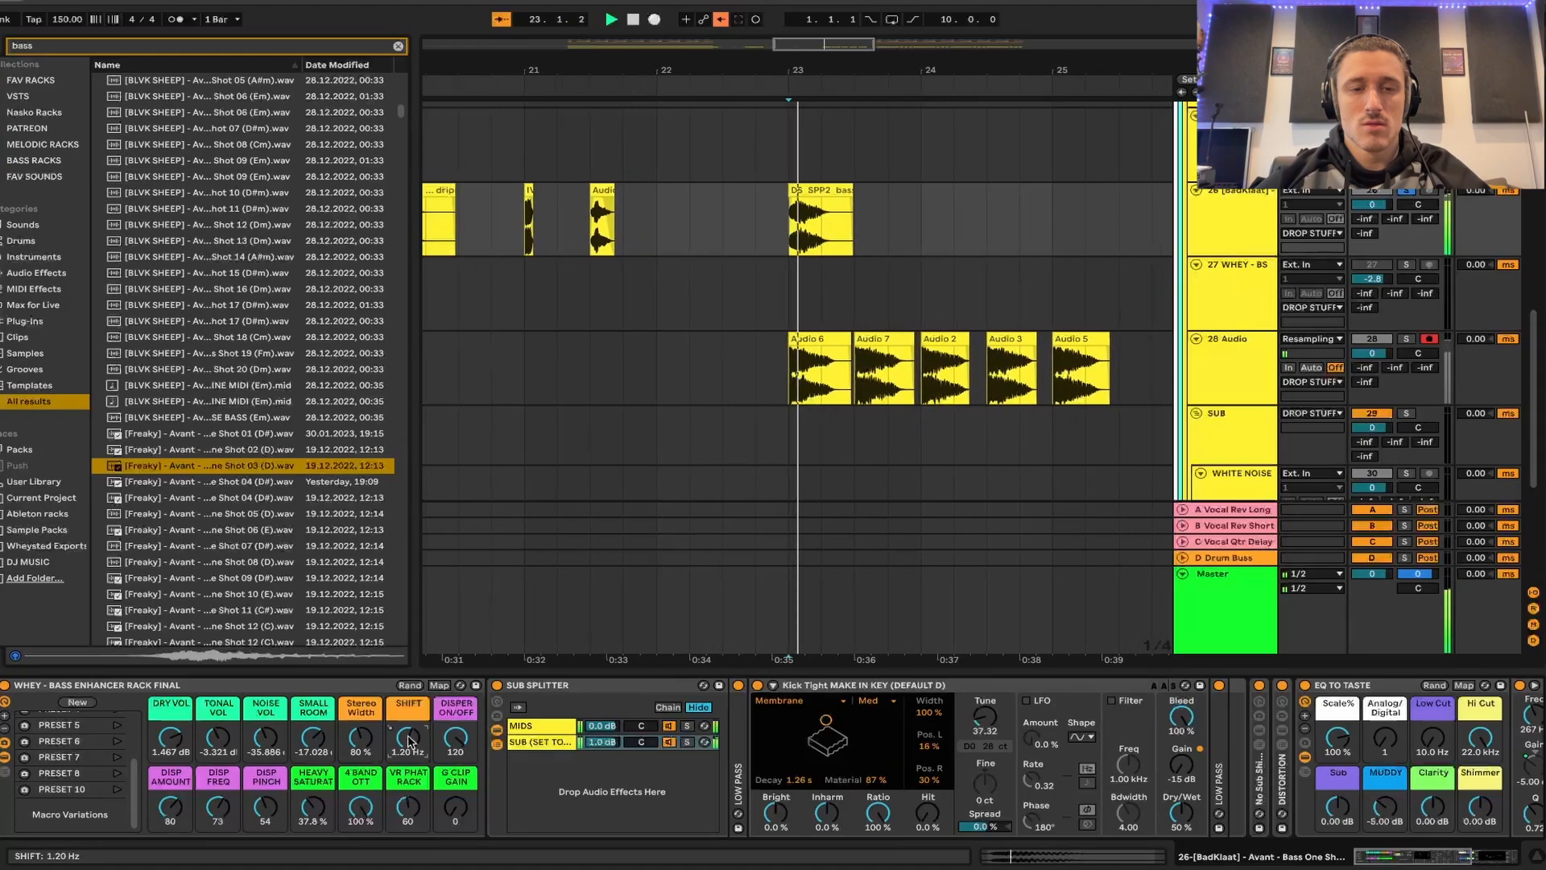
key("space")
key("space")
key("space")
key("space")
key("space")
key("space")
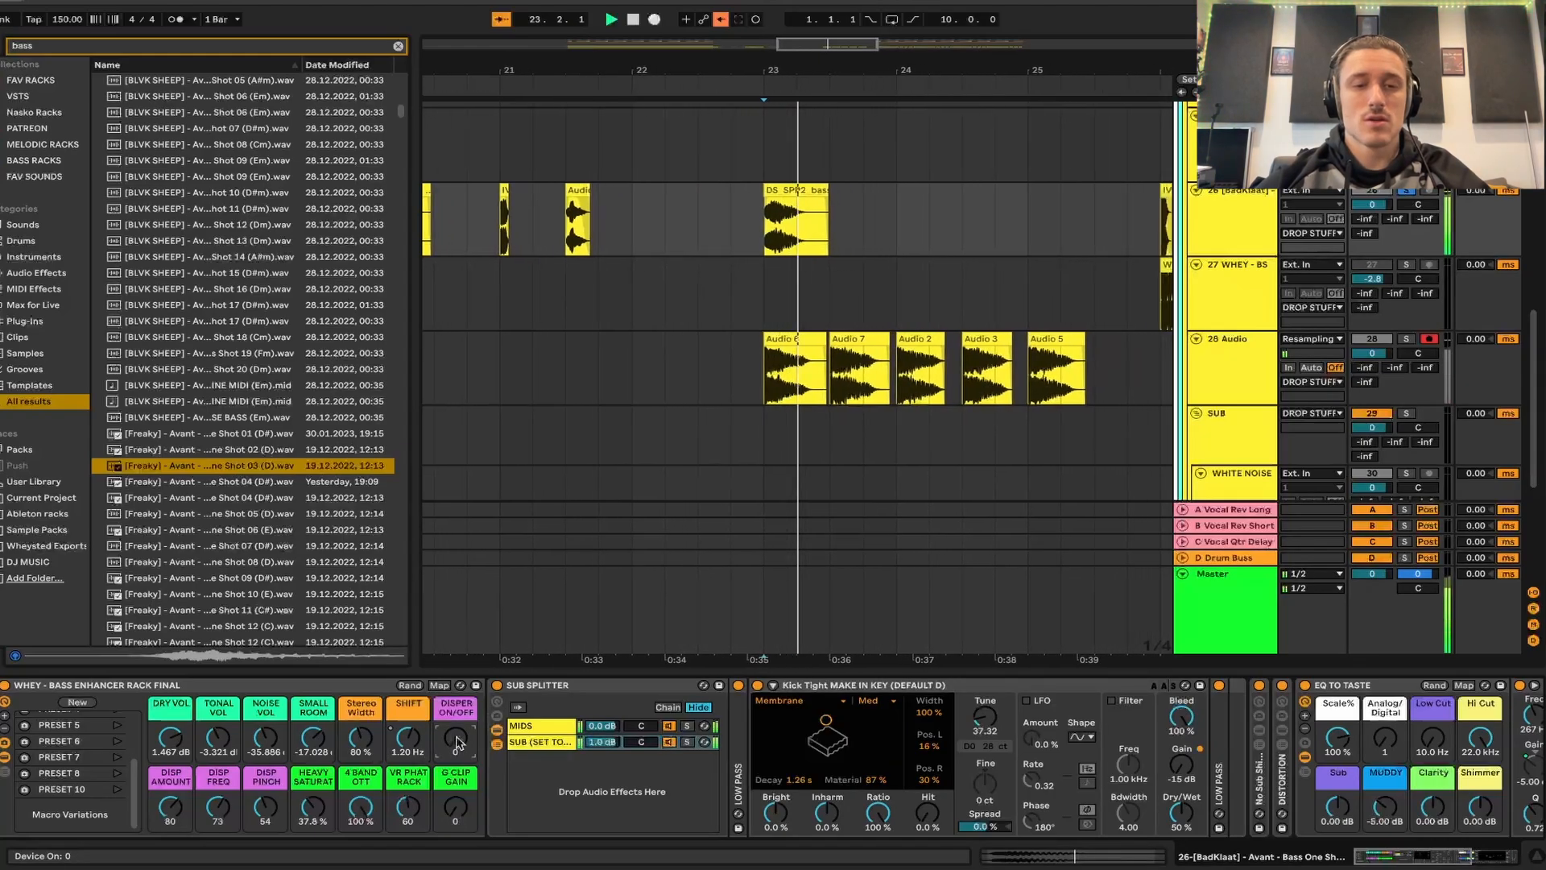
- Audition the bass with DISPER ON/OFF at 0 and set the SHIFT macro to 73.4 Hz
key("space")
key("space")
key("space")
key("space")
key("space")
key("space")
key("space")
left_click_drag(401, 738, 401, 726)
key("space")
key("space")
key("space")
- Try the Shimmer macro of EQ TO TASTE at -1.30 dB while playing the bass and return it to 0 dB
scroll(1124, 765, "right", 8)
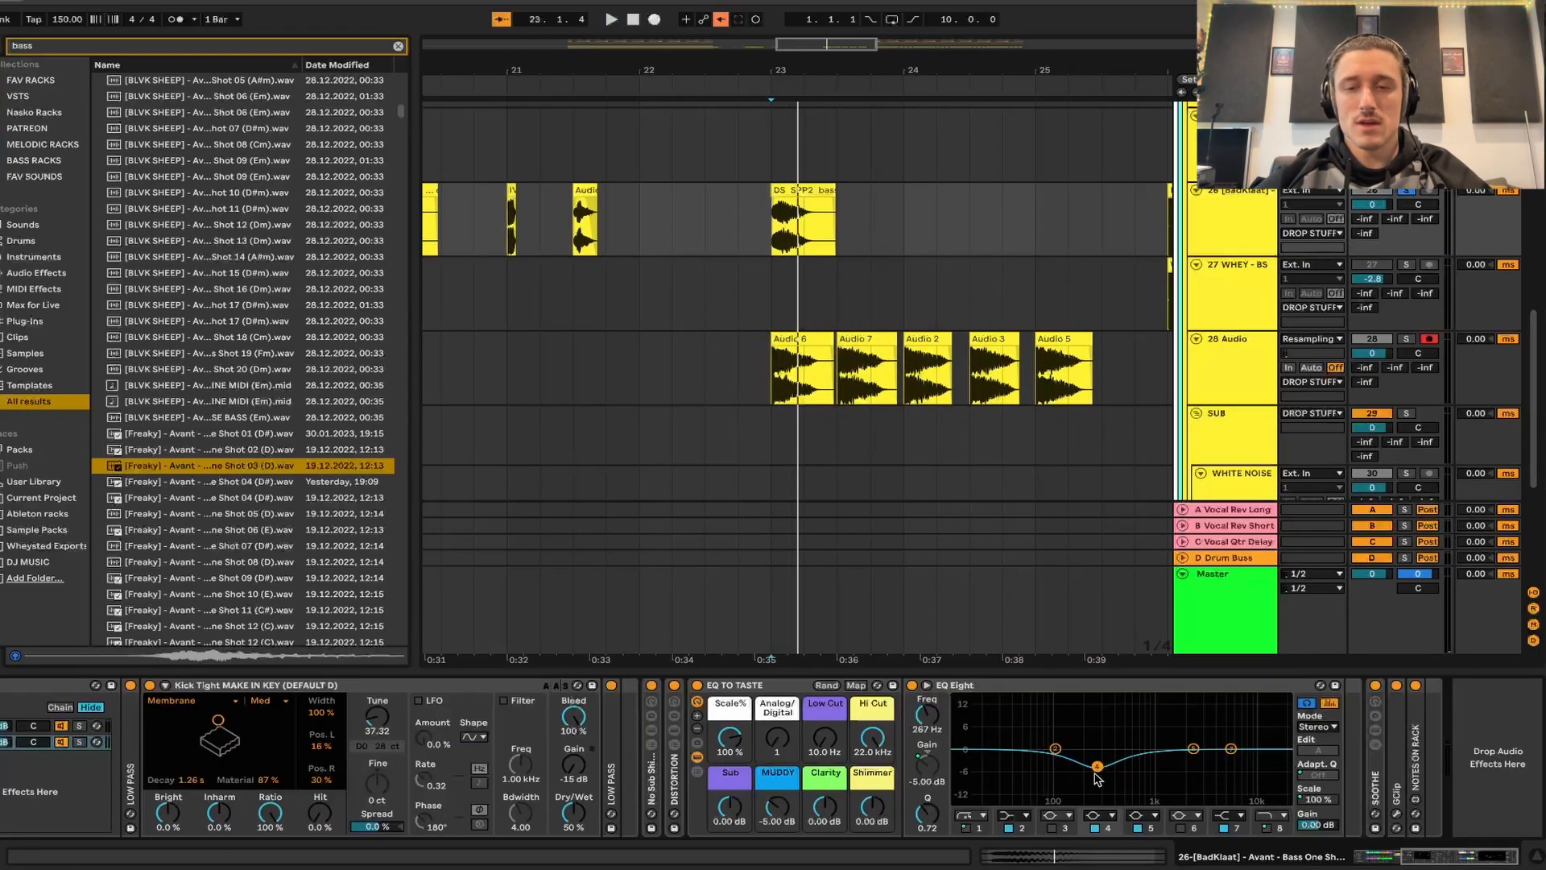
key("space")
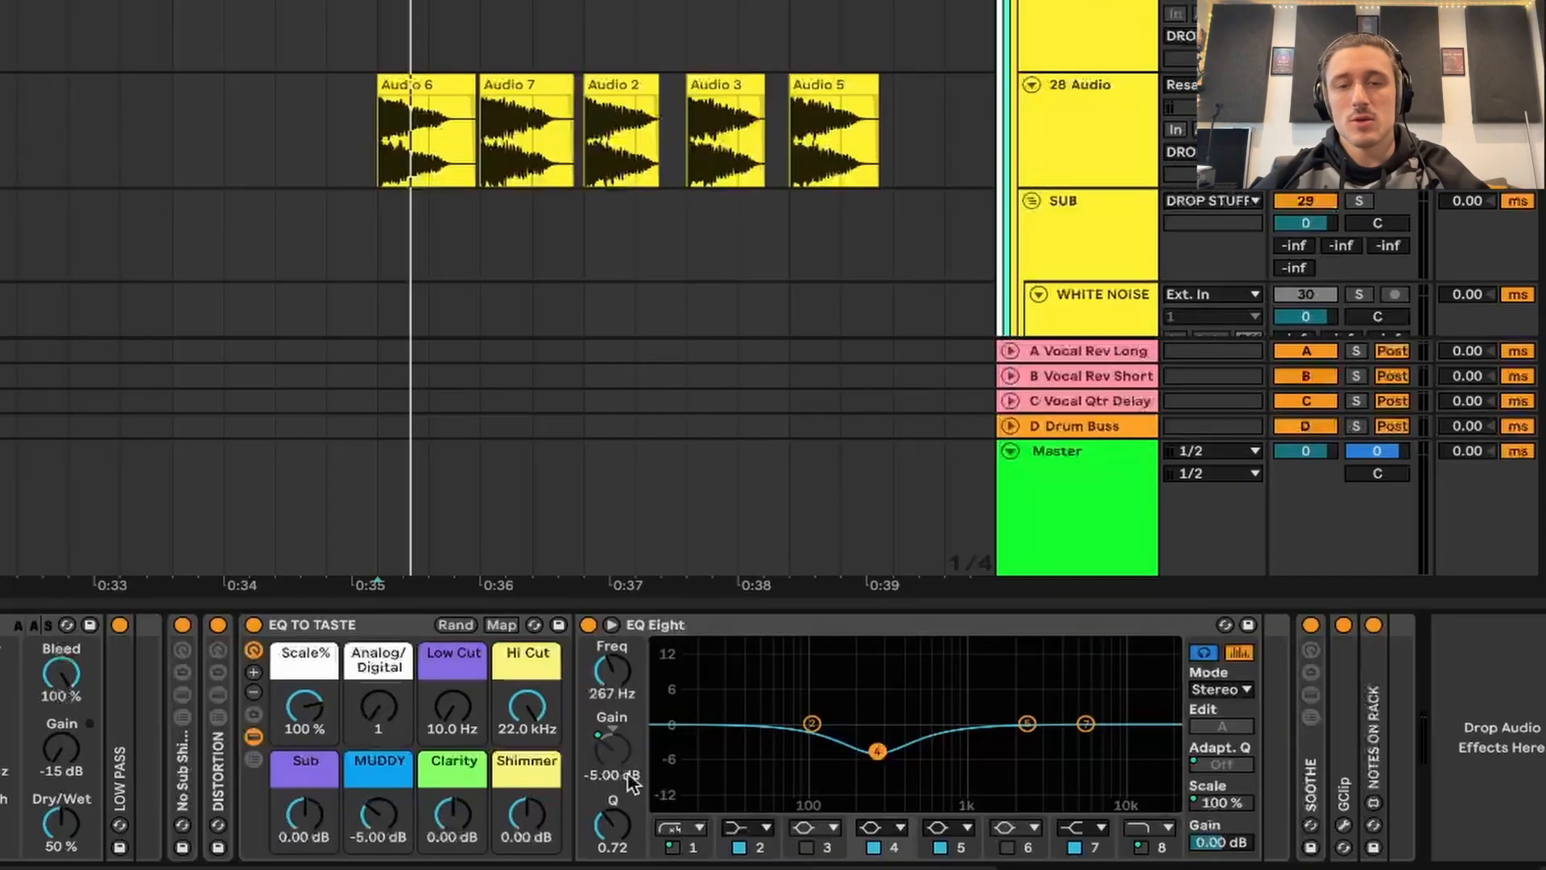
mouse_move(507, 820)
left_mouse_down()
mouse_move(507, 842)
mouse_move(509, 815)
left_mouse_up()
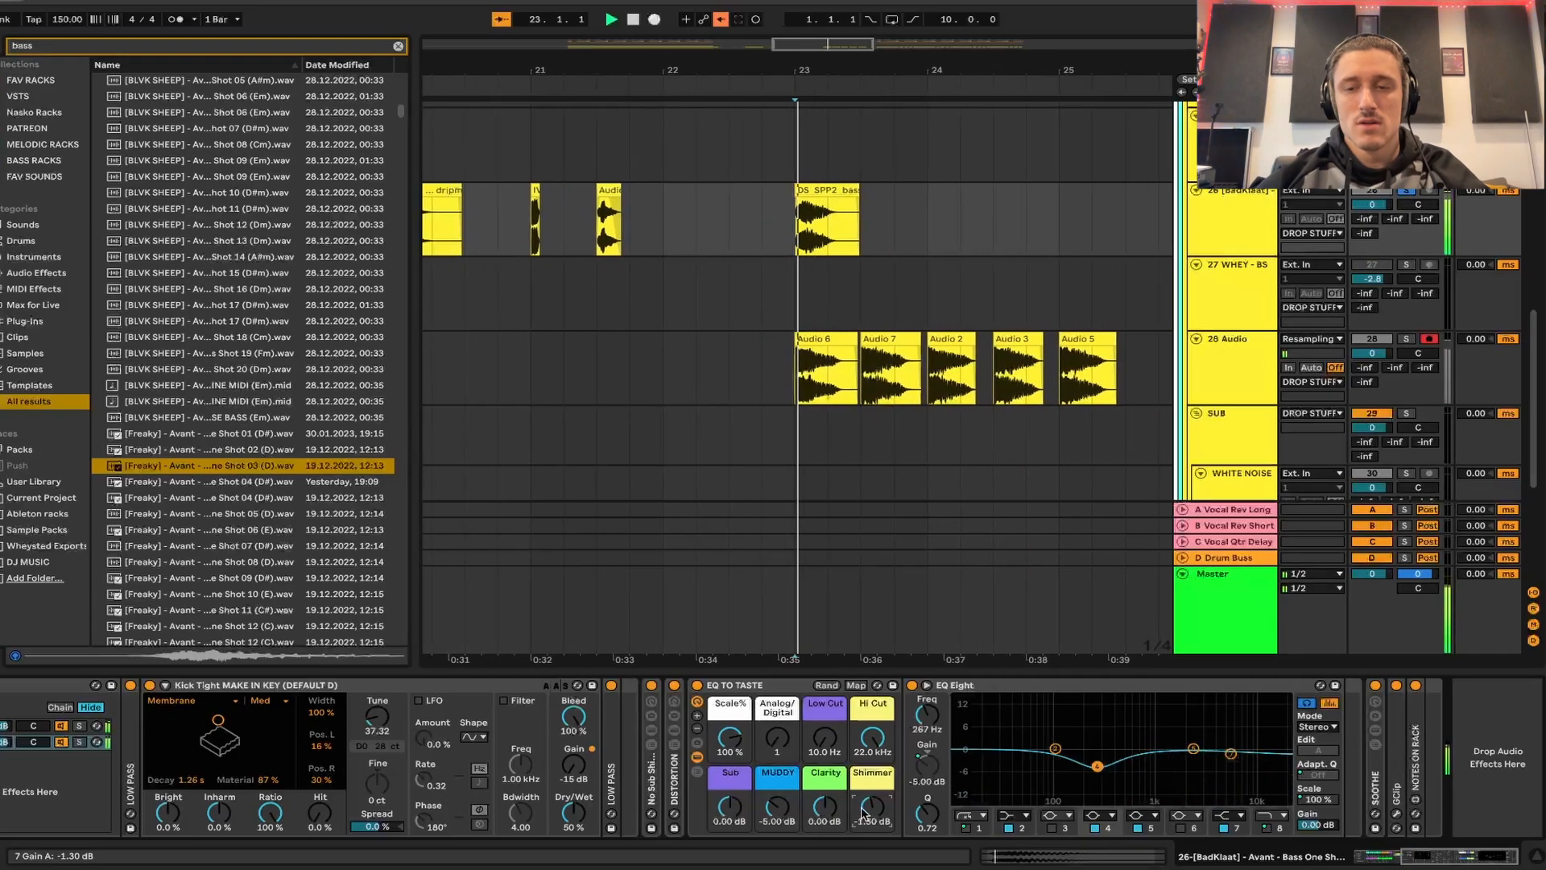
key("space")
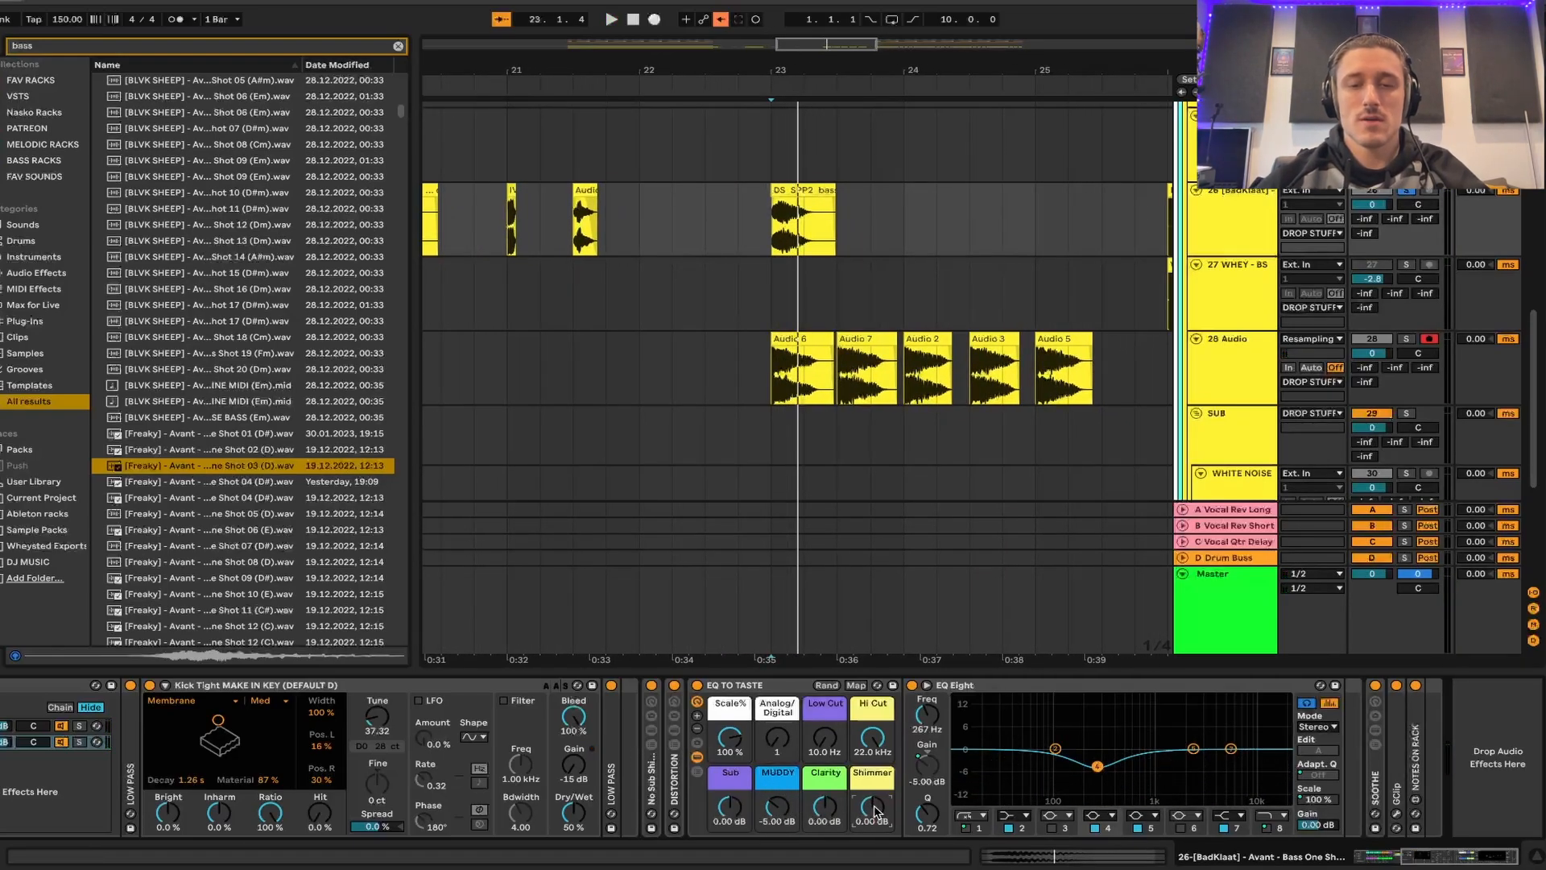
- Audition the rack's macro variations while playing the bass, including PRESET 1, PRESET 3 and PRESET 10
scroll(873, 763, "left", 5)
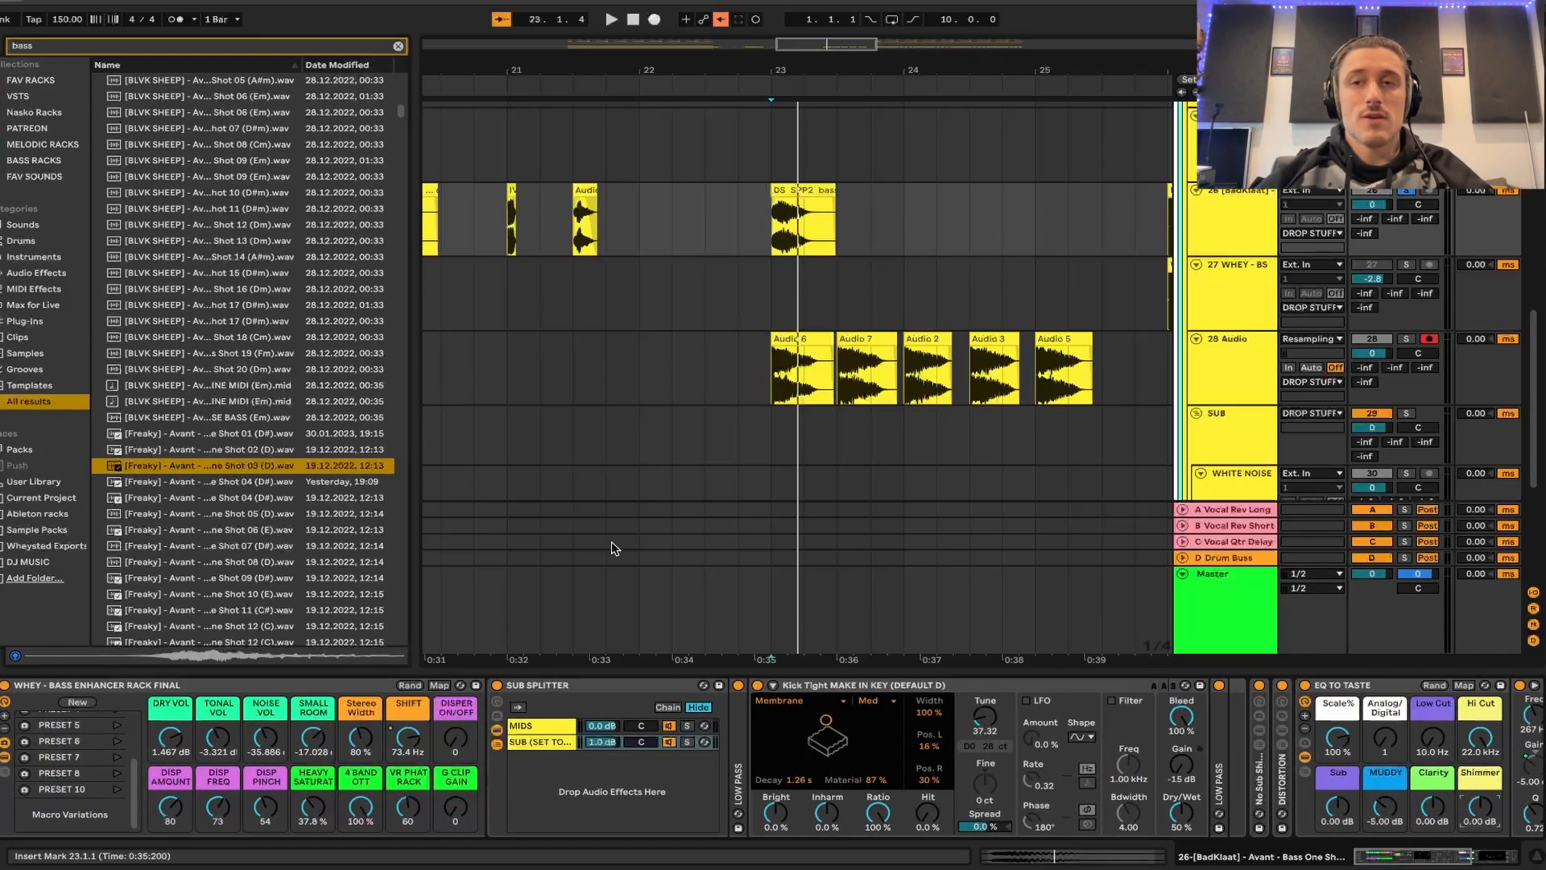
scroll(129, 760, "up", 3)
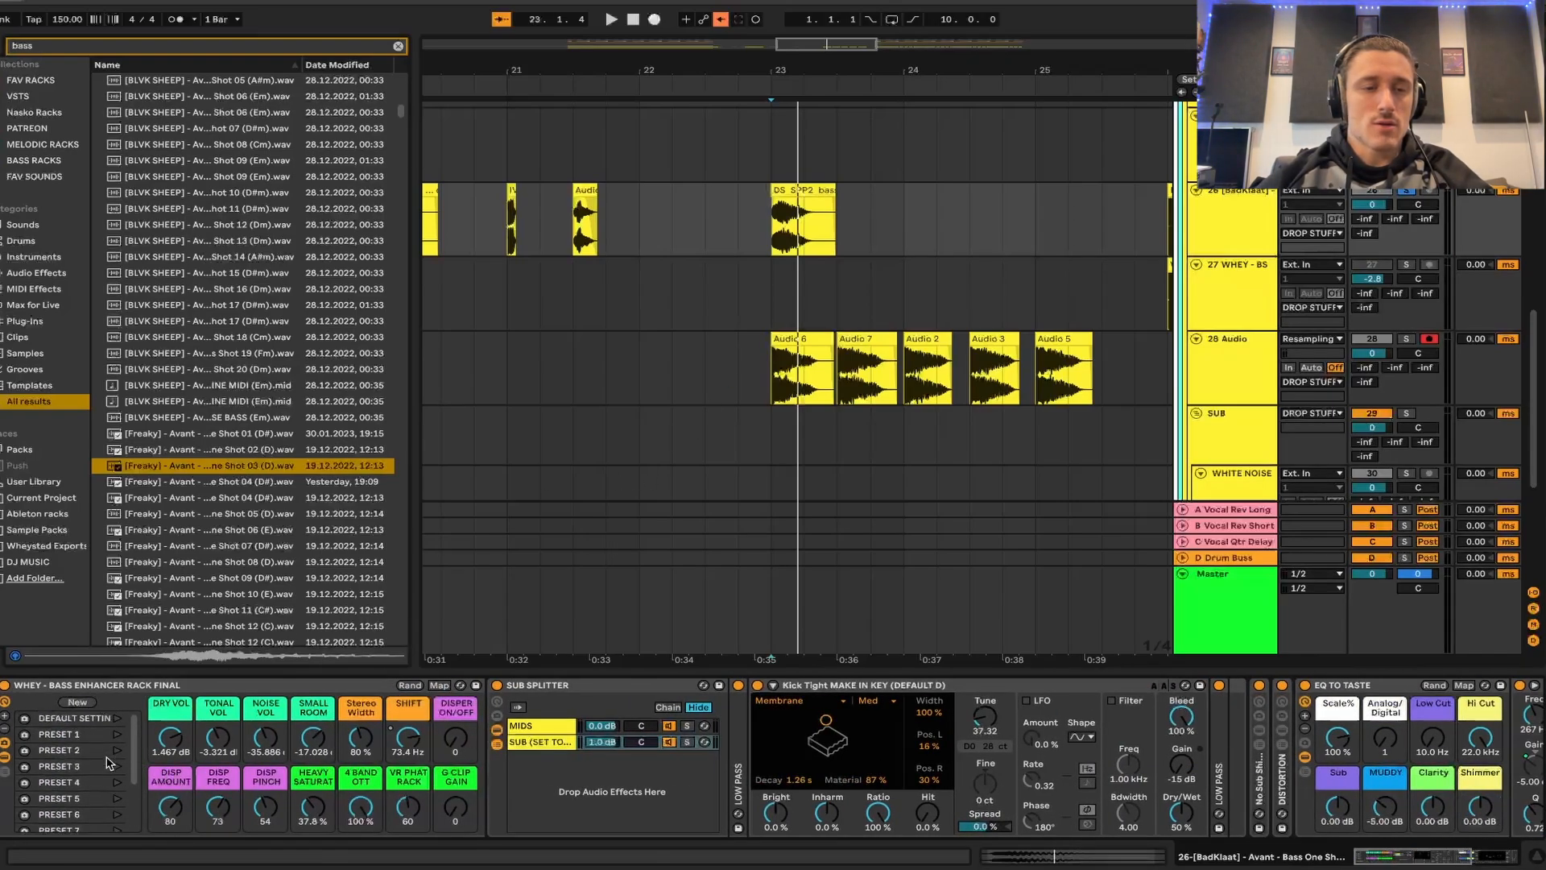
key("space")
key("space")
left_click(118, 735)
key("space")
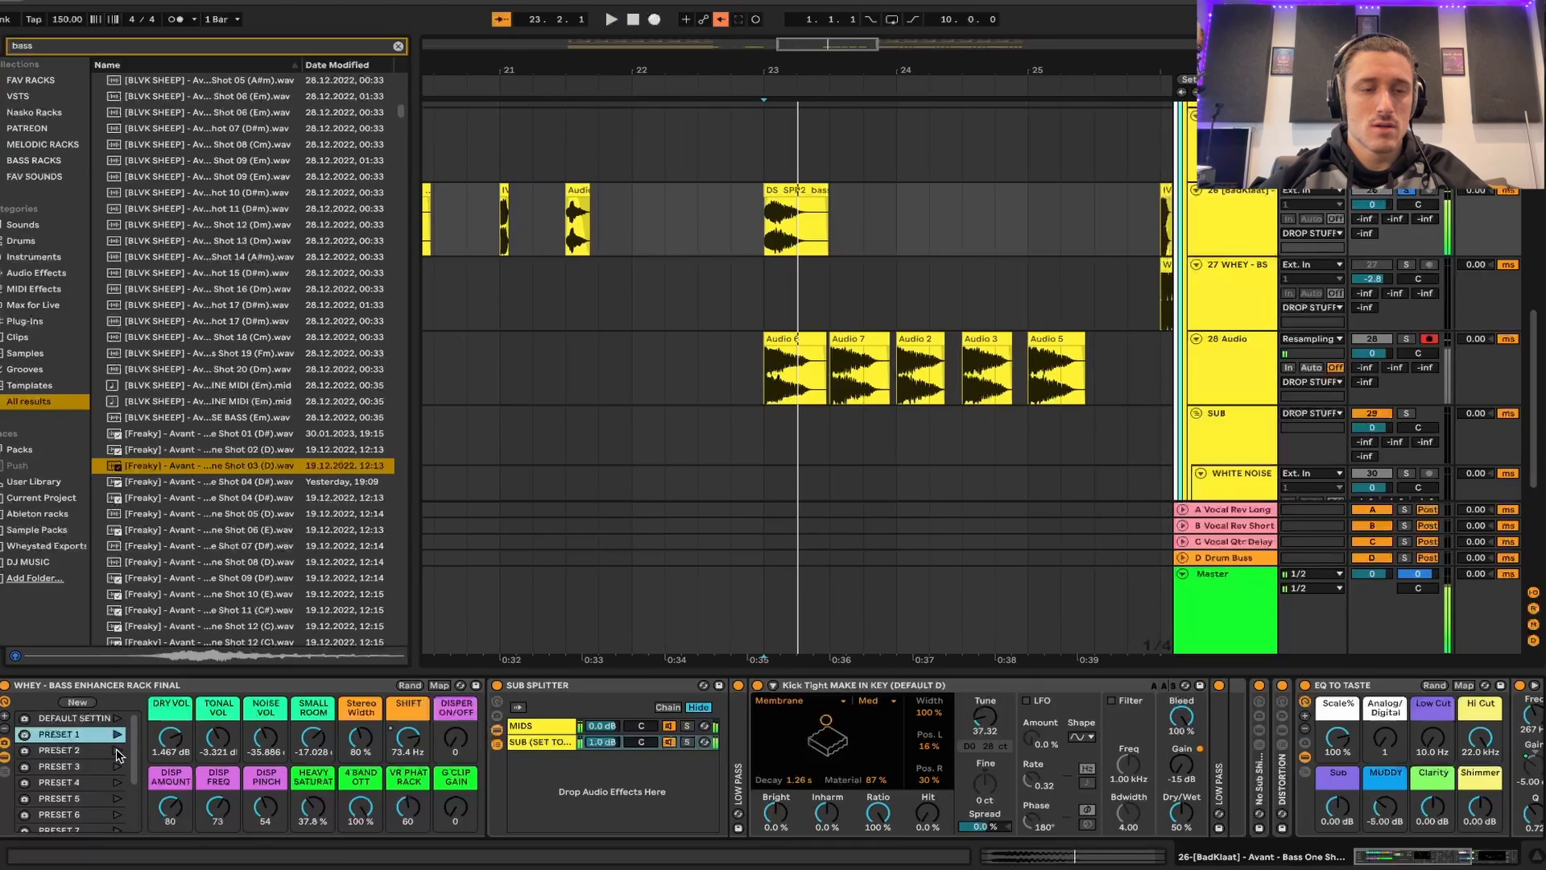
left_click(117, 765)
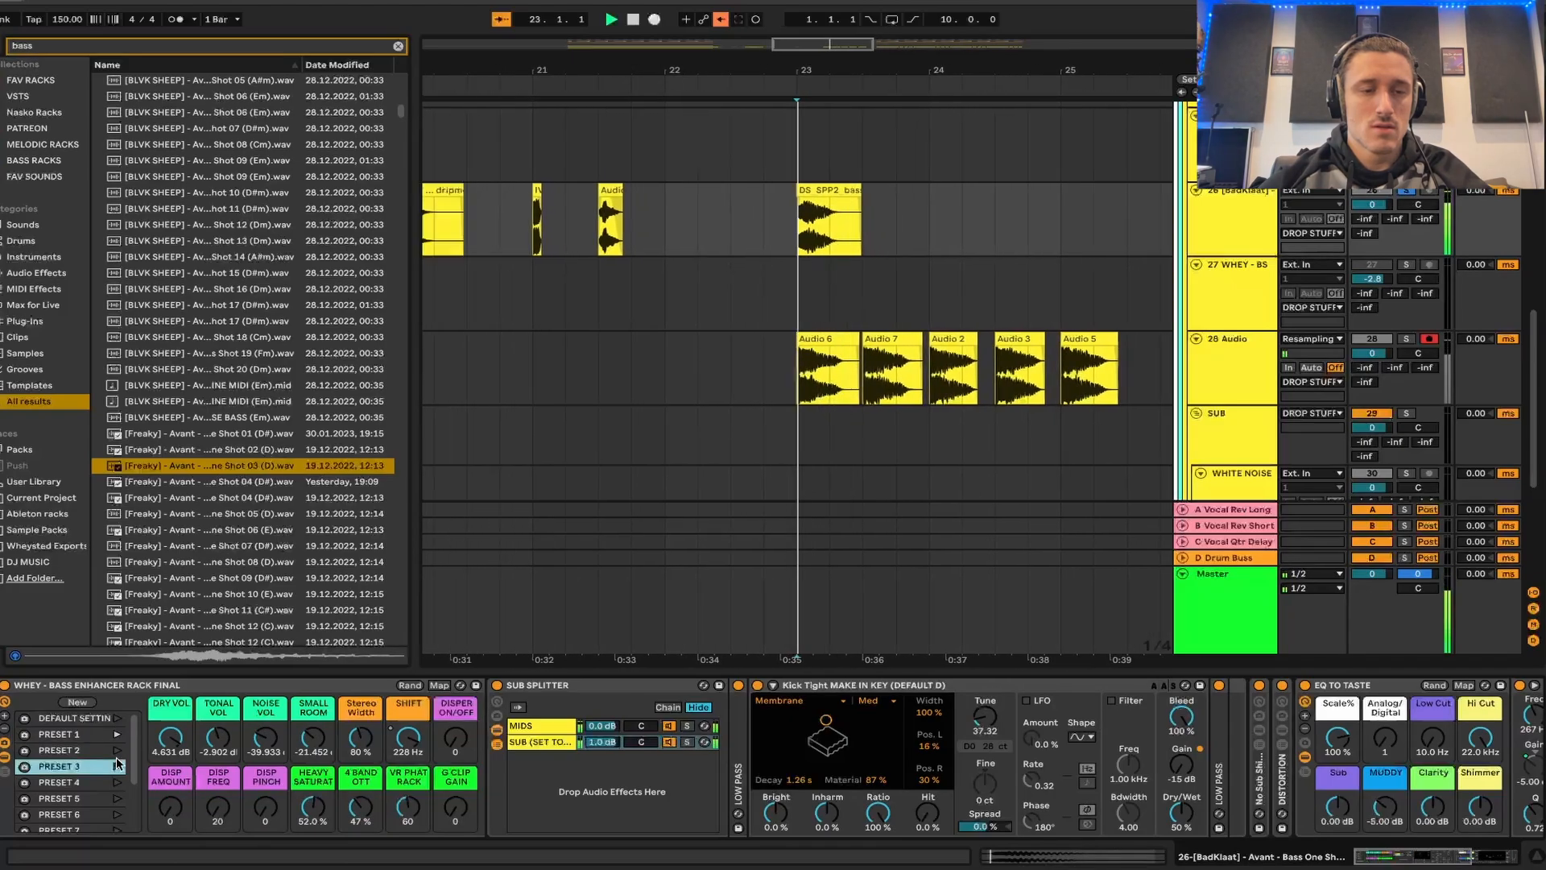
scroll(117, 789, "down", 3)
left_click(118, 800)
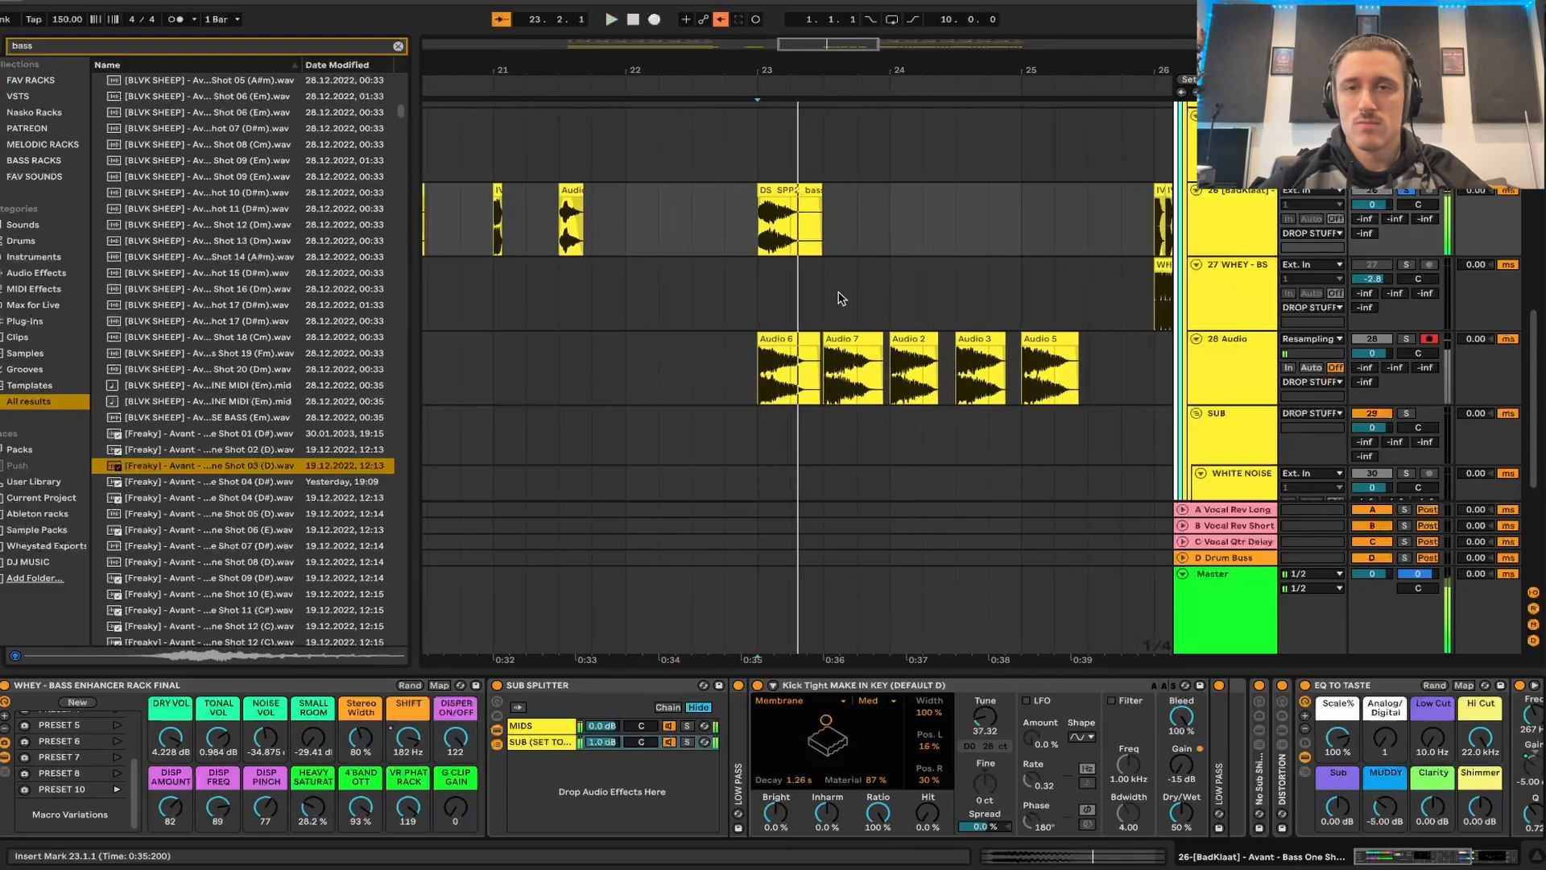
- Randomise the rack's macros and show the DRY VOL macro's options for exclusion from randomization
left_click(417, 687)
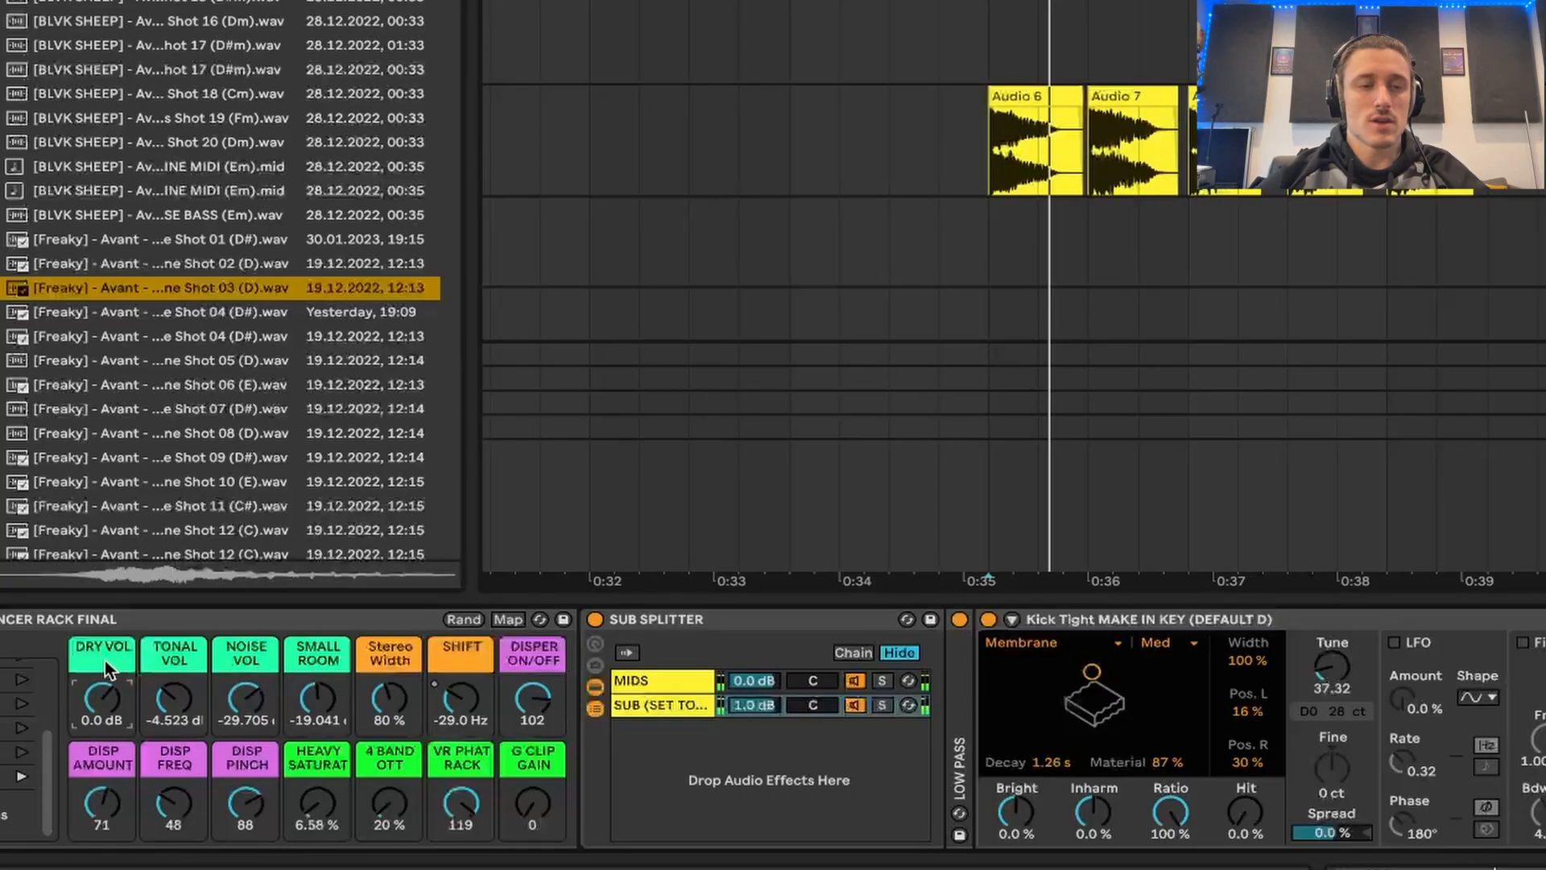
right_click(169, 733)
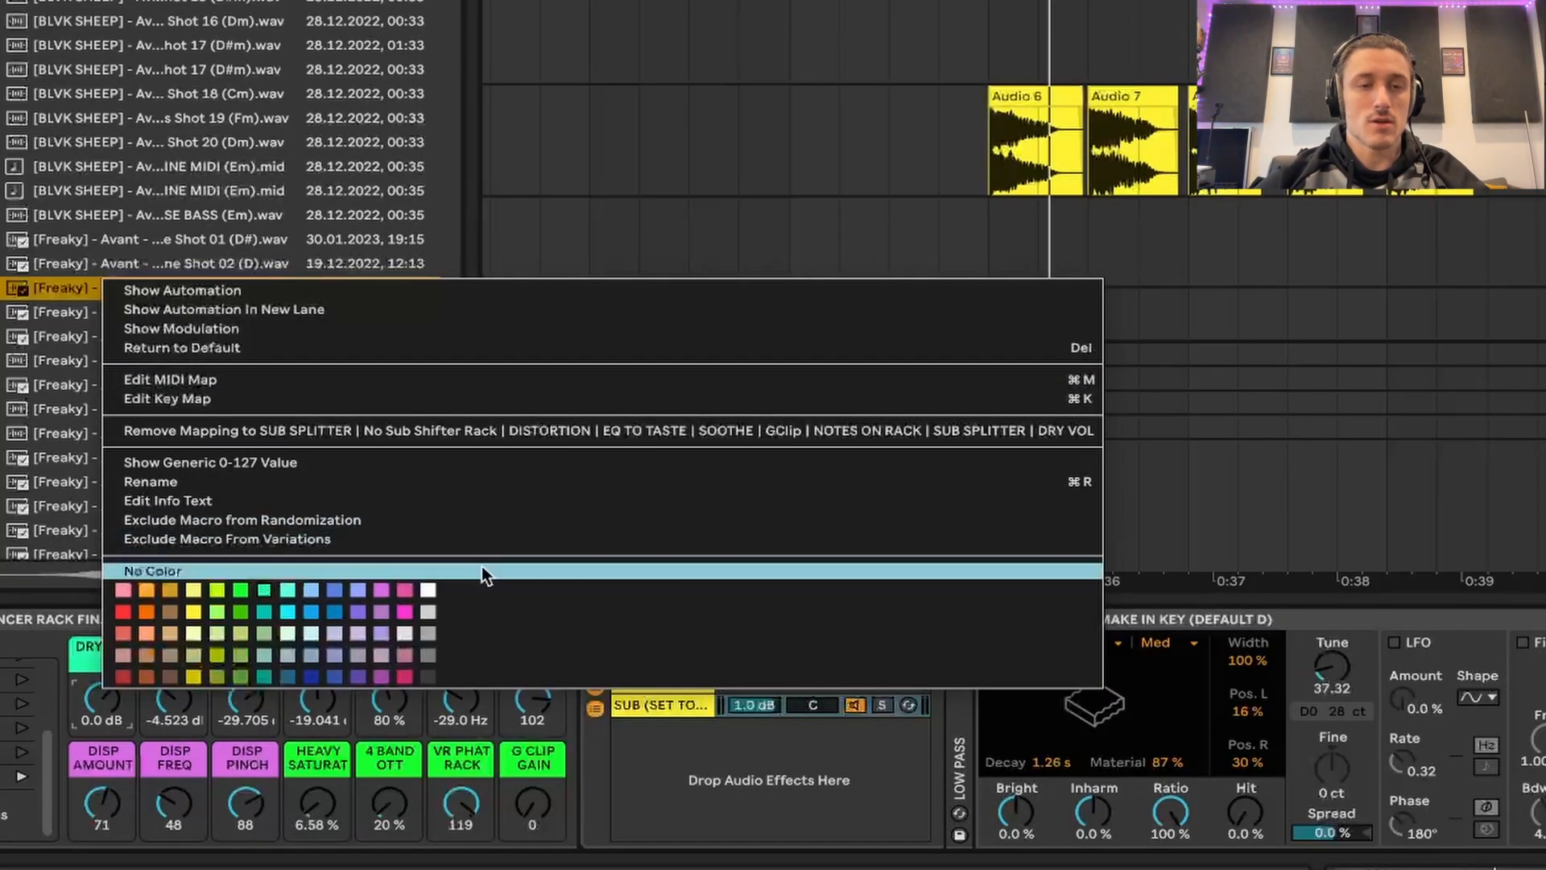
left_click(743, 748)
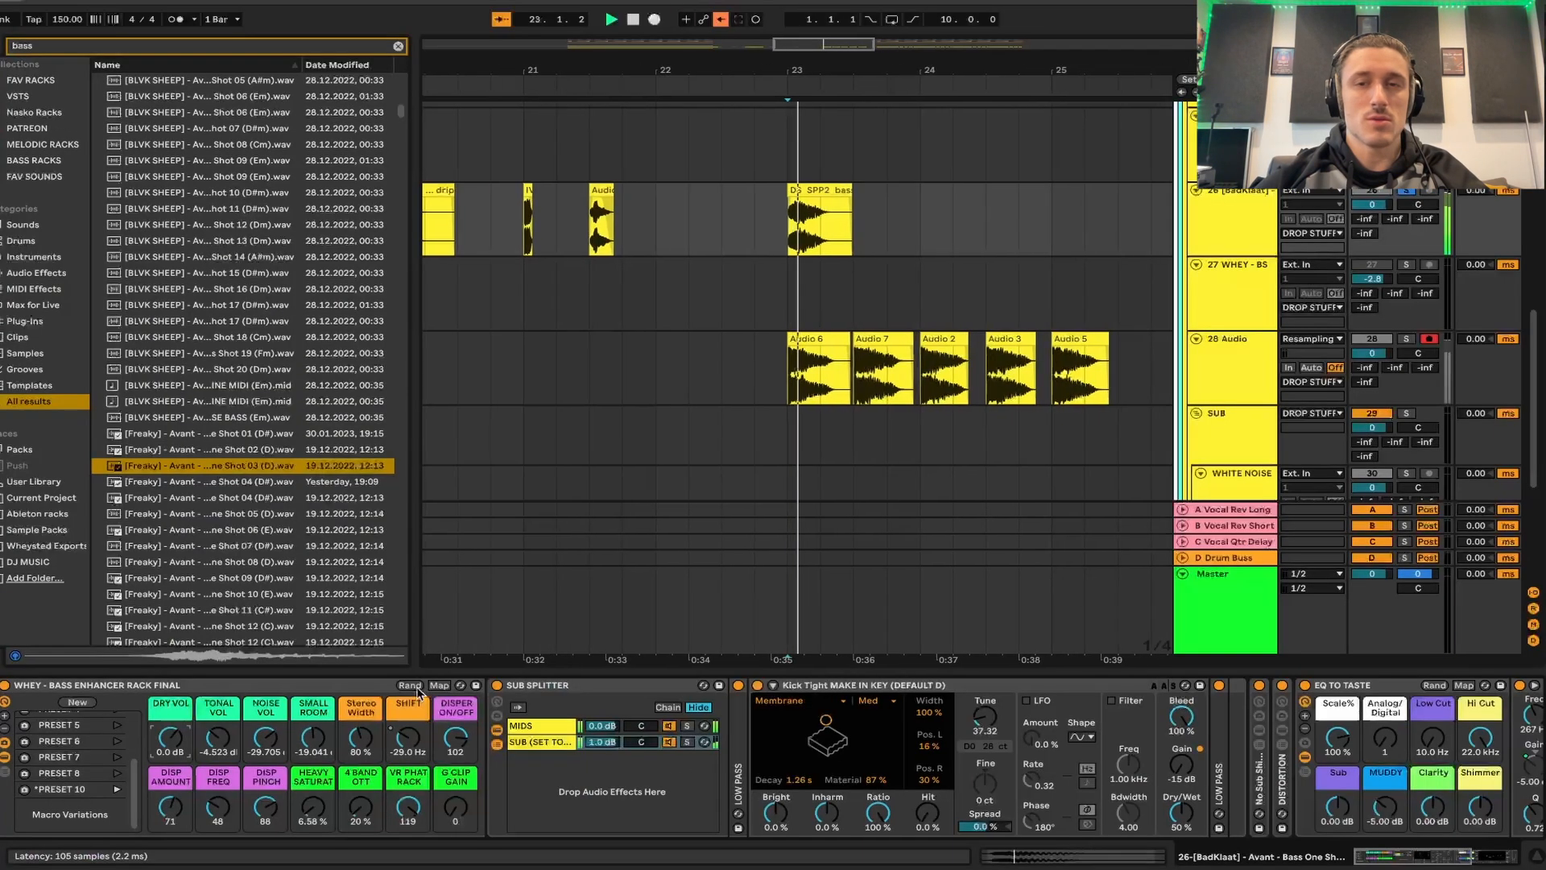
left_click(464, 619)
- Randomise the rack's macros several times while the bass plays to audition different sounds
left_click(409, 685)
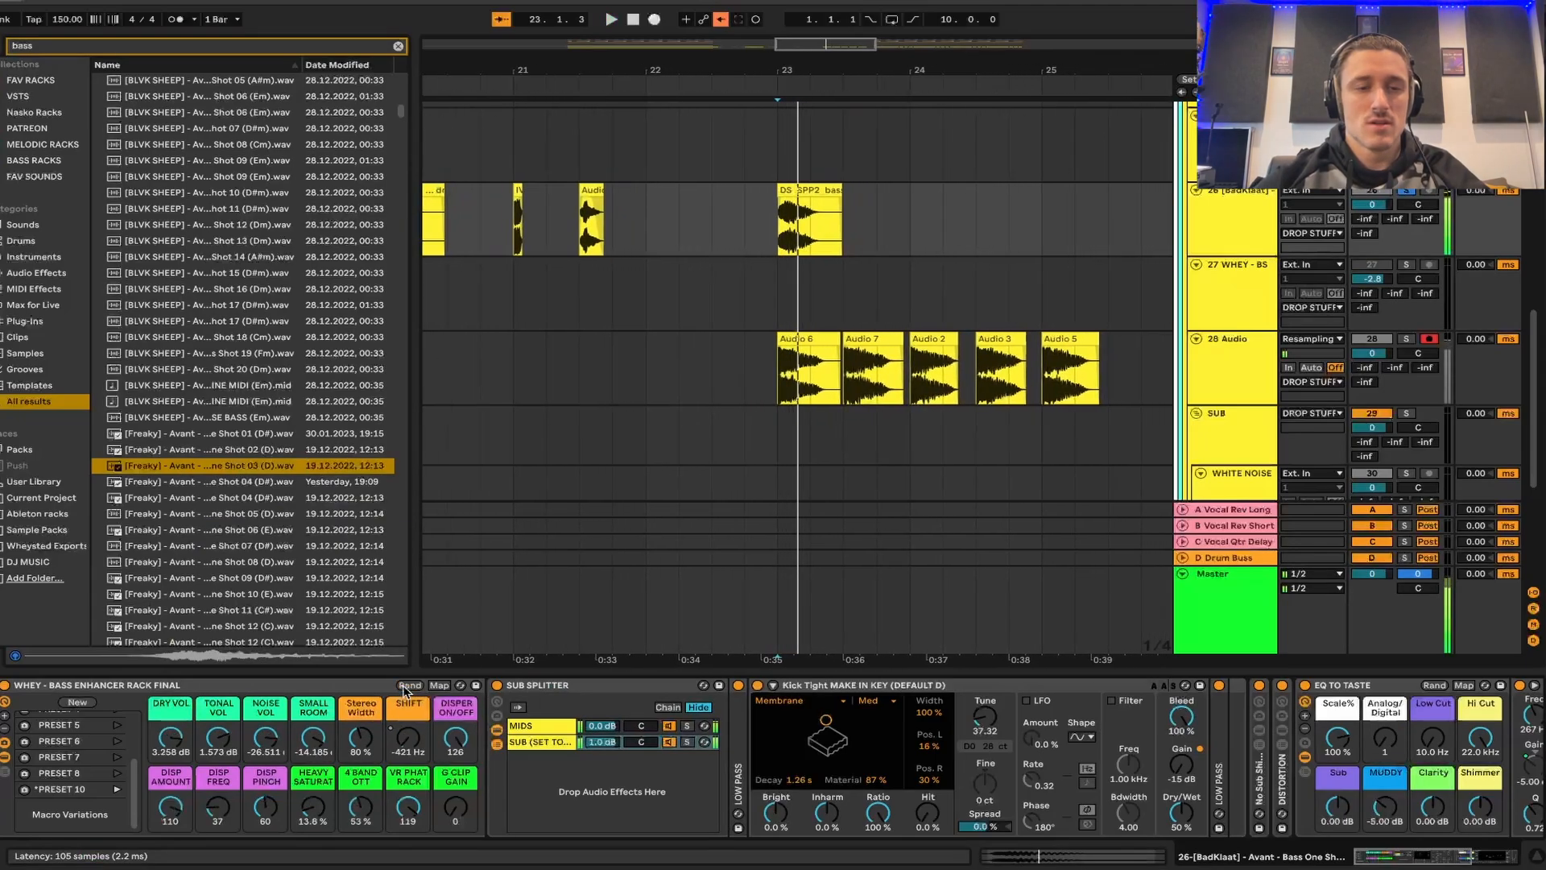
left_click(409, 686)
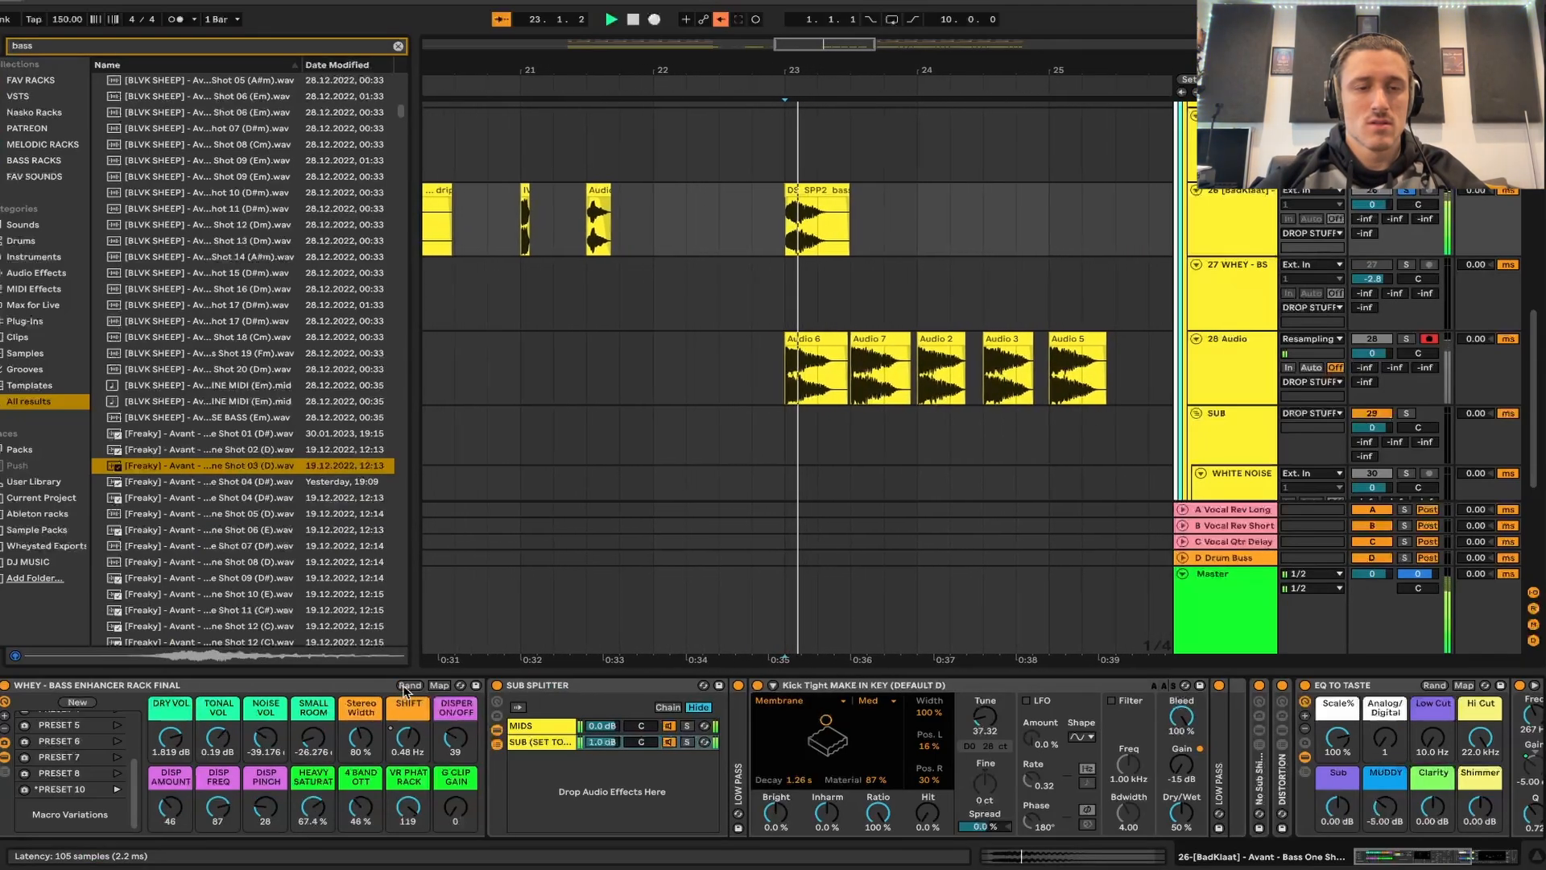
left_click(408, 686)
left_click(409, 686)
left_click(408, 687)
left_click(408, 686)
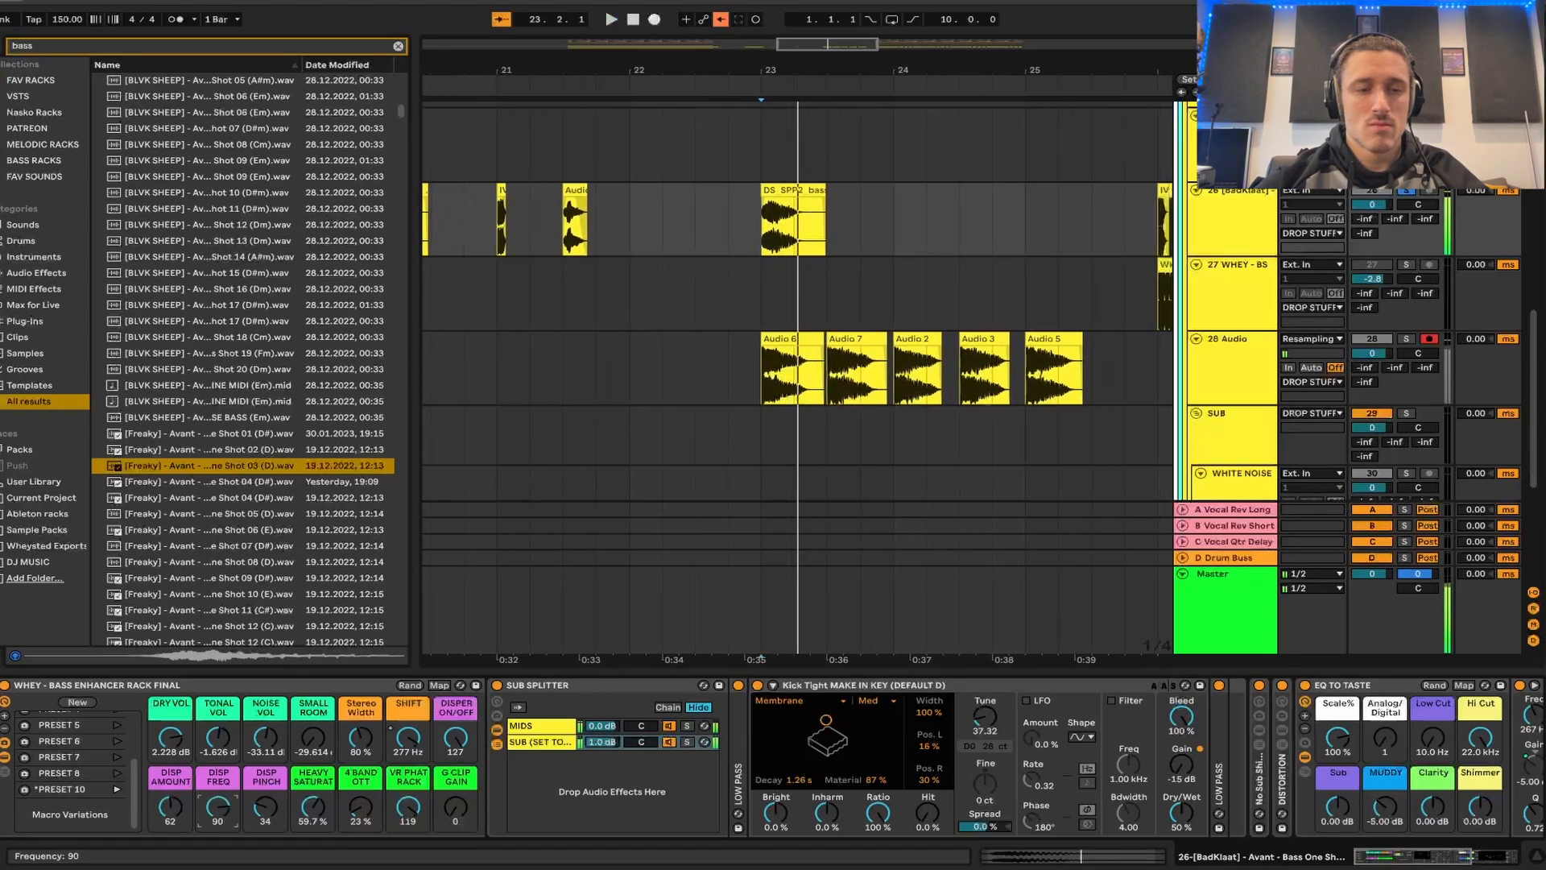
- Set 4 BAND OTT to 56%, heavy saturation to 100% and SHIFT to -10.5 Hz, auditioning the bass
left_click_drag(361, 737, 412, 765)
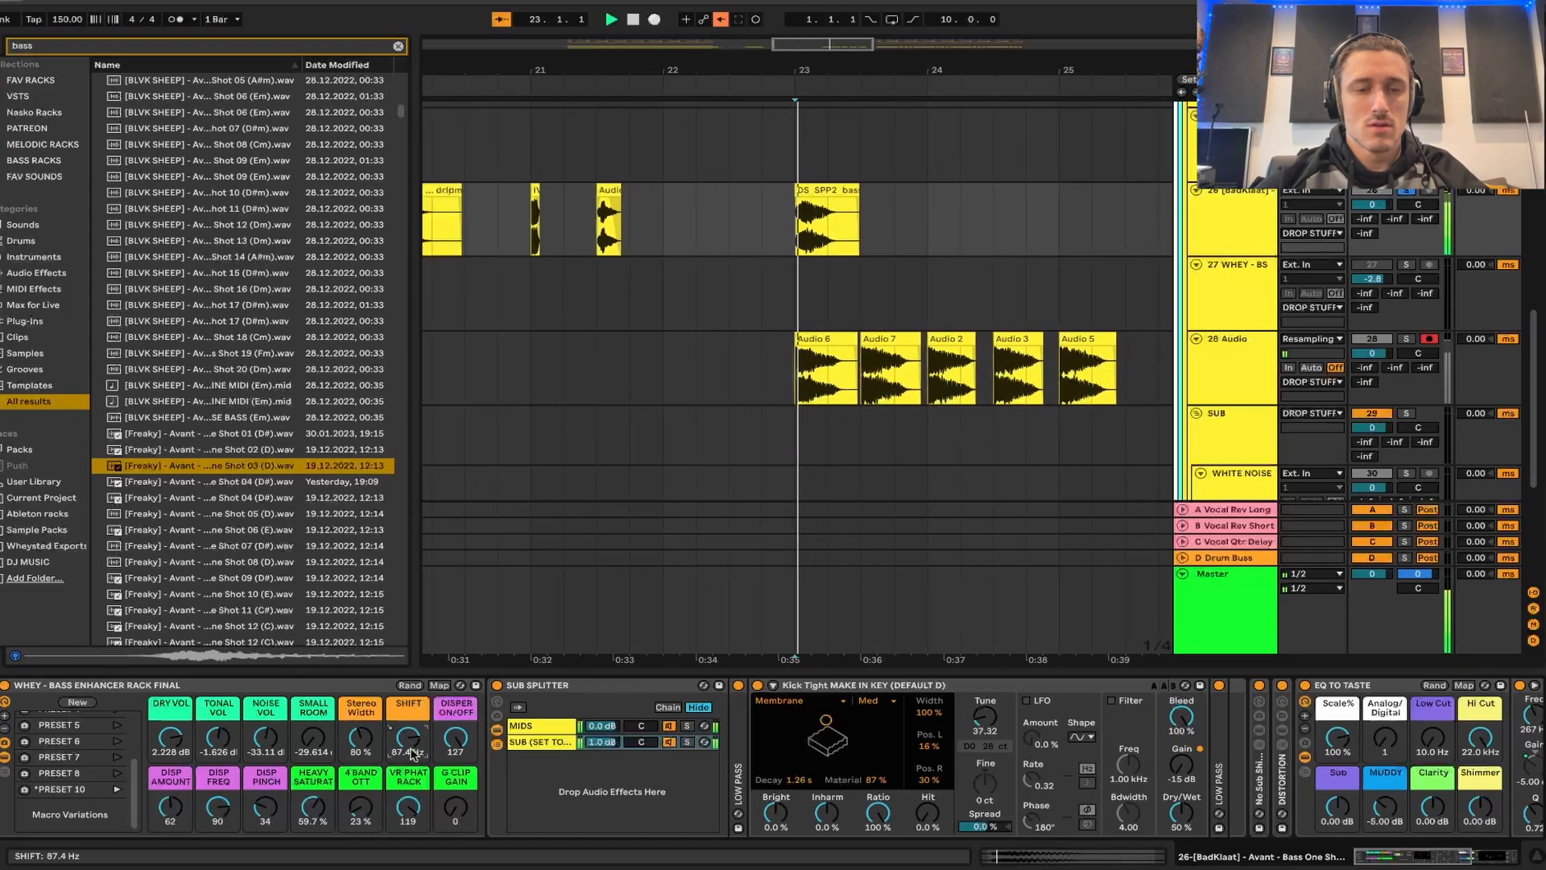
left_click_drag(361, 808, 313, 773)
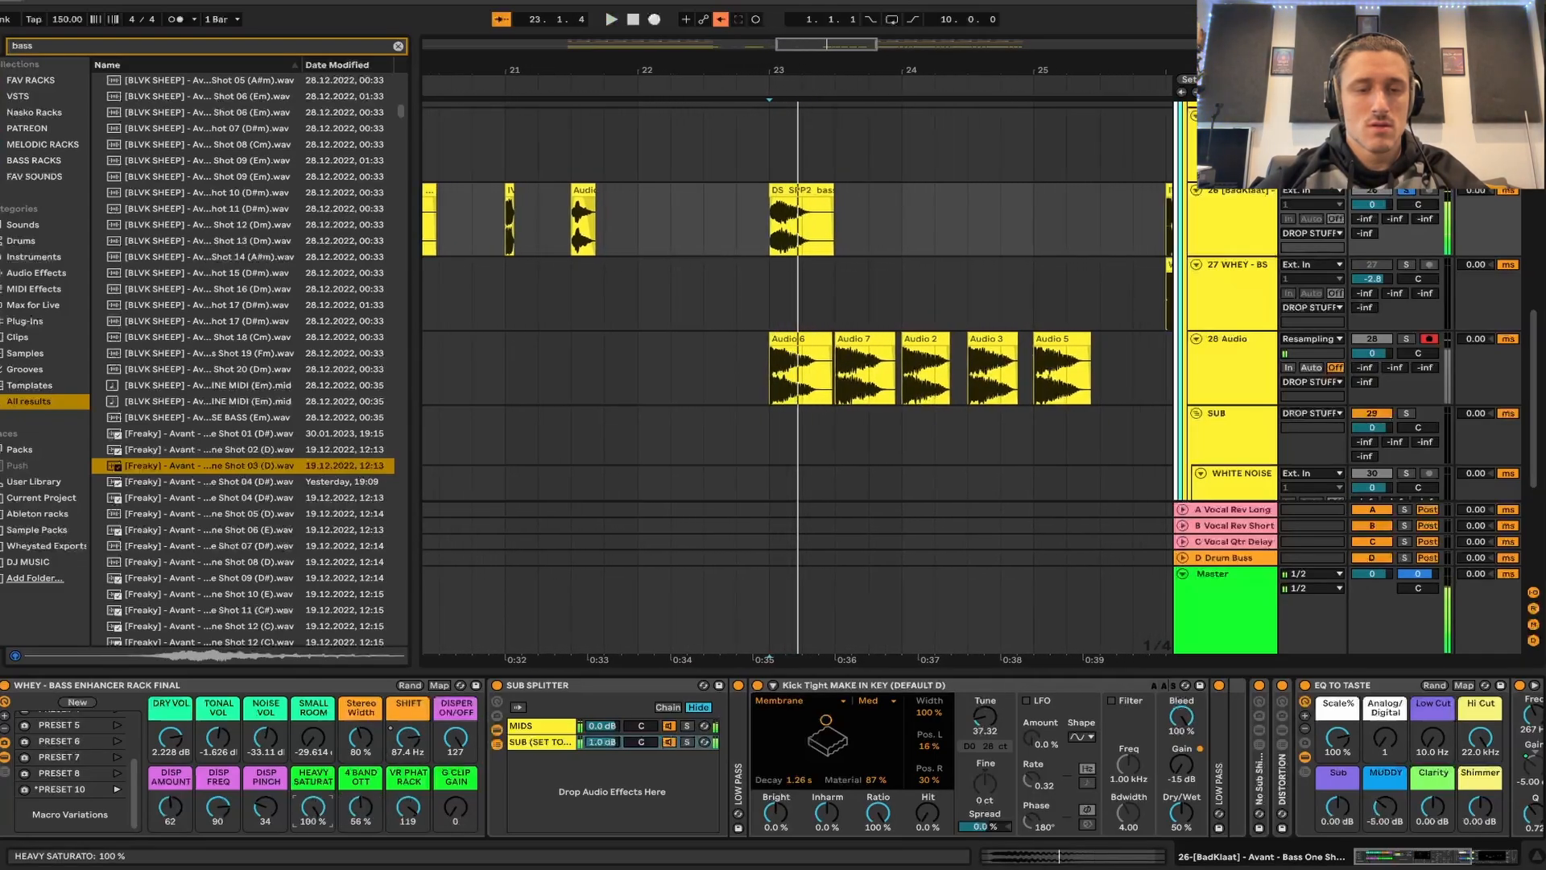
mouse_move(409, 738)
left_mouse_down()
mouse_move(410, 756)
mouse_move(405, 739)
left_mouse_up()
key("space")
key("space")
key("space")
key("space")
key("space")
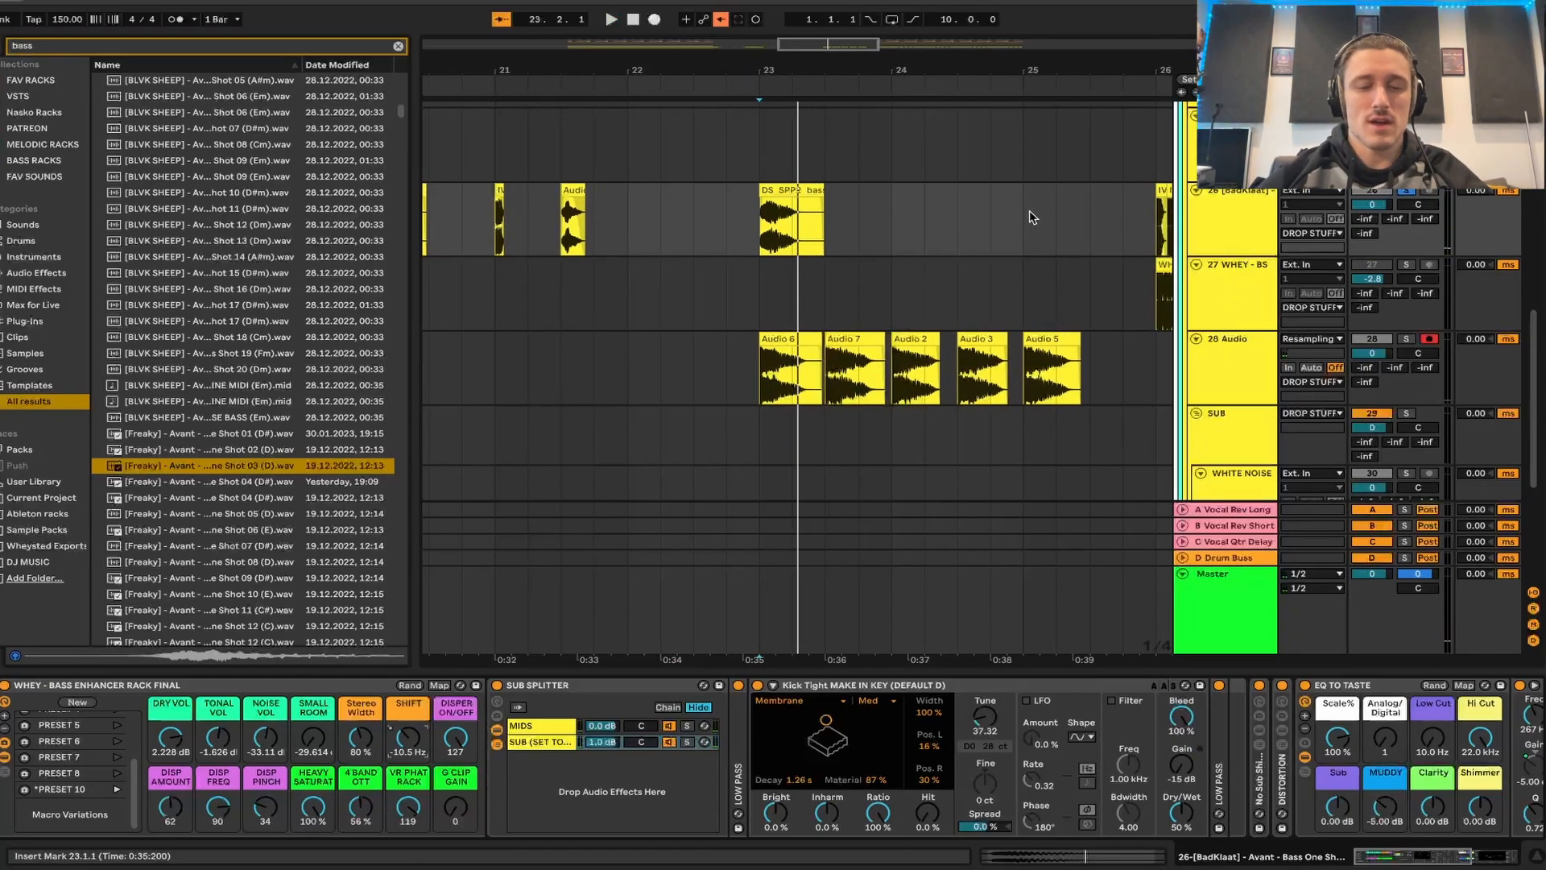
- Search the browser for "bas" and place a [RUVLO] Avant bass loop on track 26 at bar 24
type("bas")
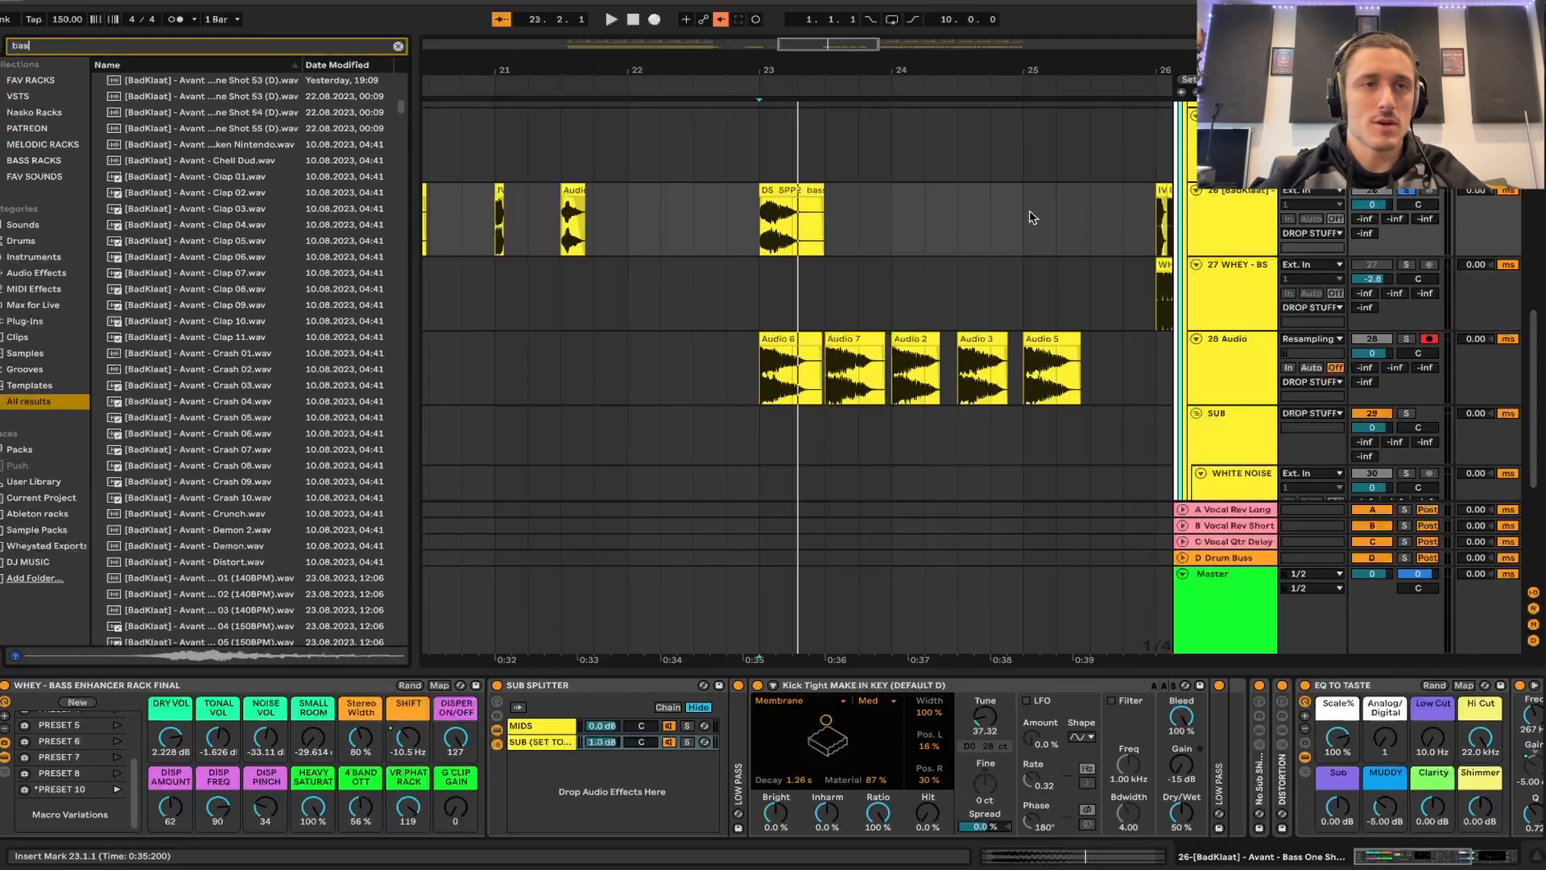
scroll(314, 442, "down", 15)
left_click(300, 432)
left_click(234, 506)
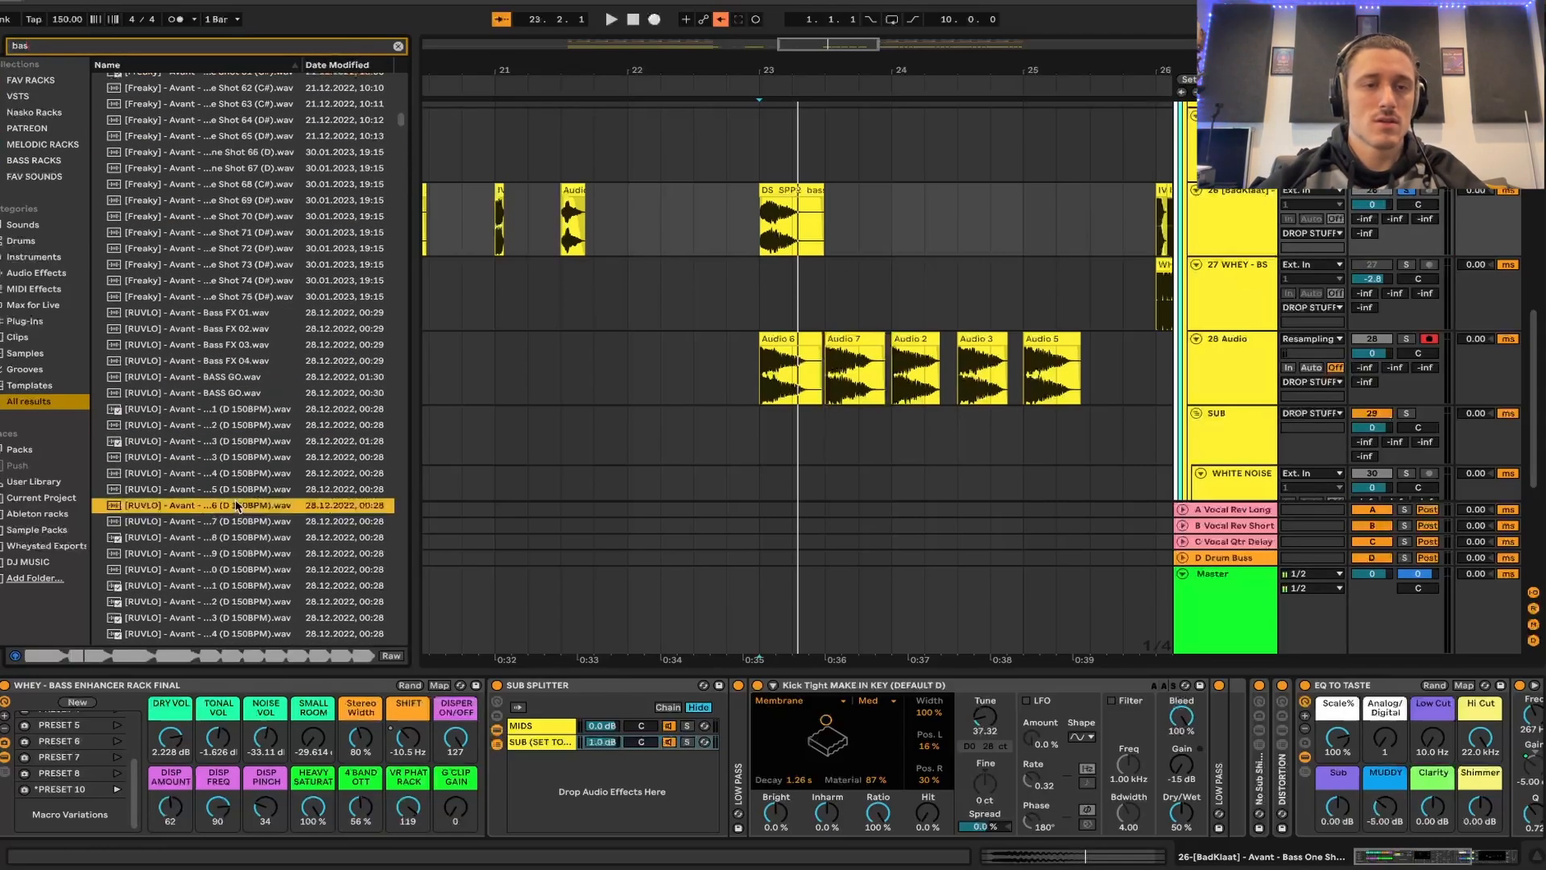
scroll(238, 557, "down", 10)
scroll(274, 431, "up", 10)
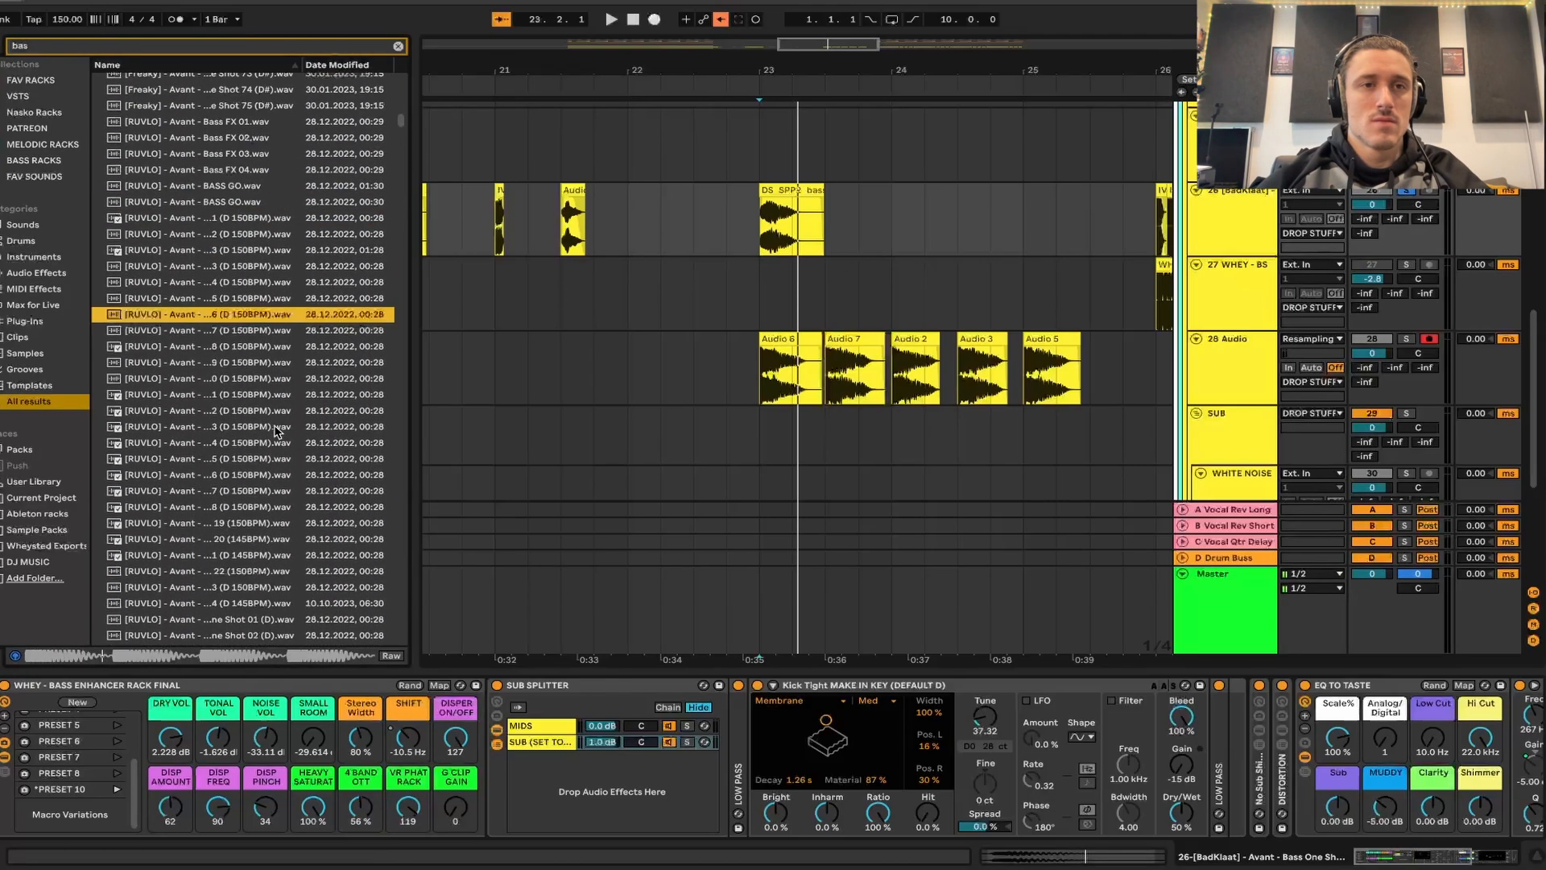
left_click_drag(258, 332, 908, 233)
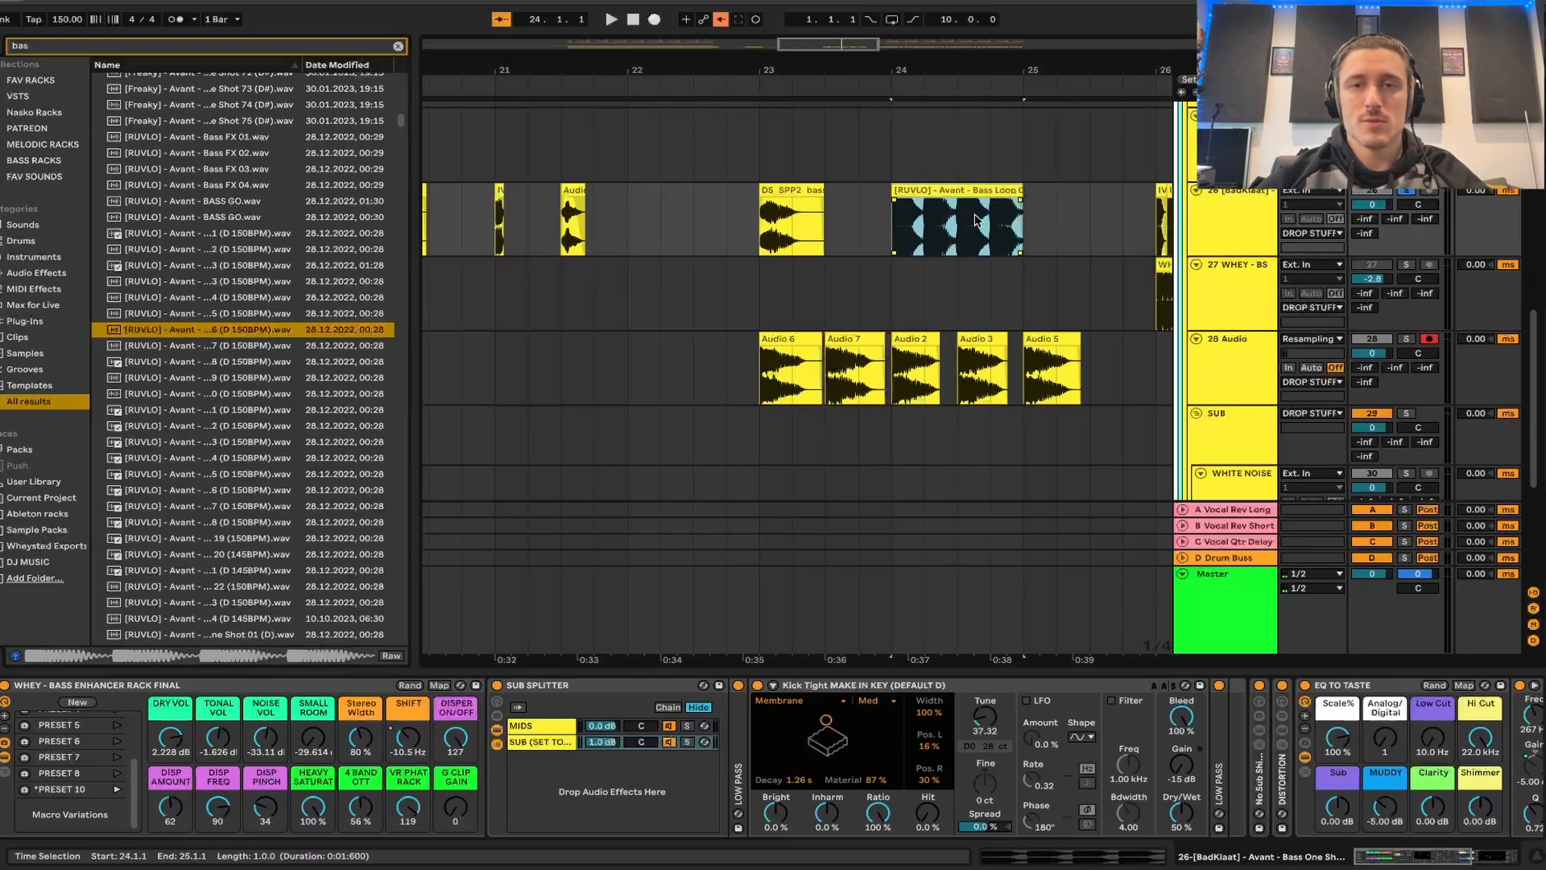
- Shorten the new bass loop to one beat and compare it with the rack bypassed, enabled and set to PRESET 3
key("space")
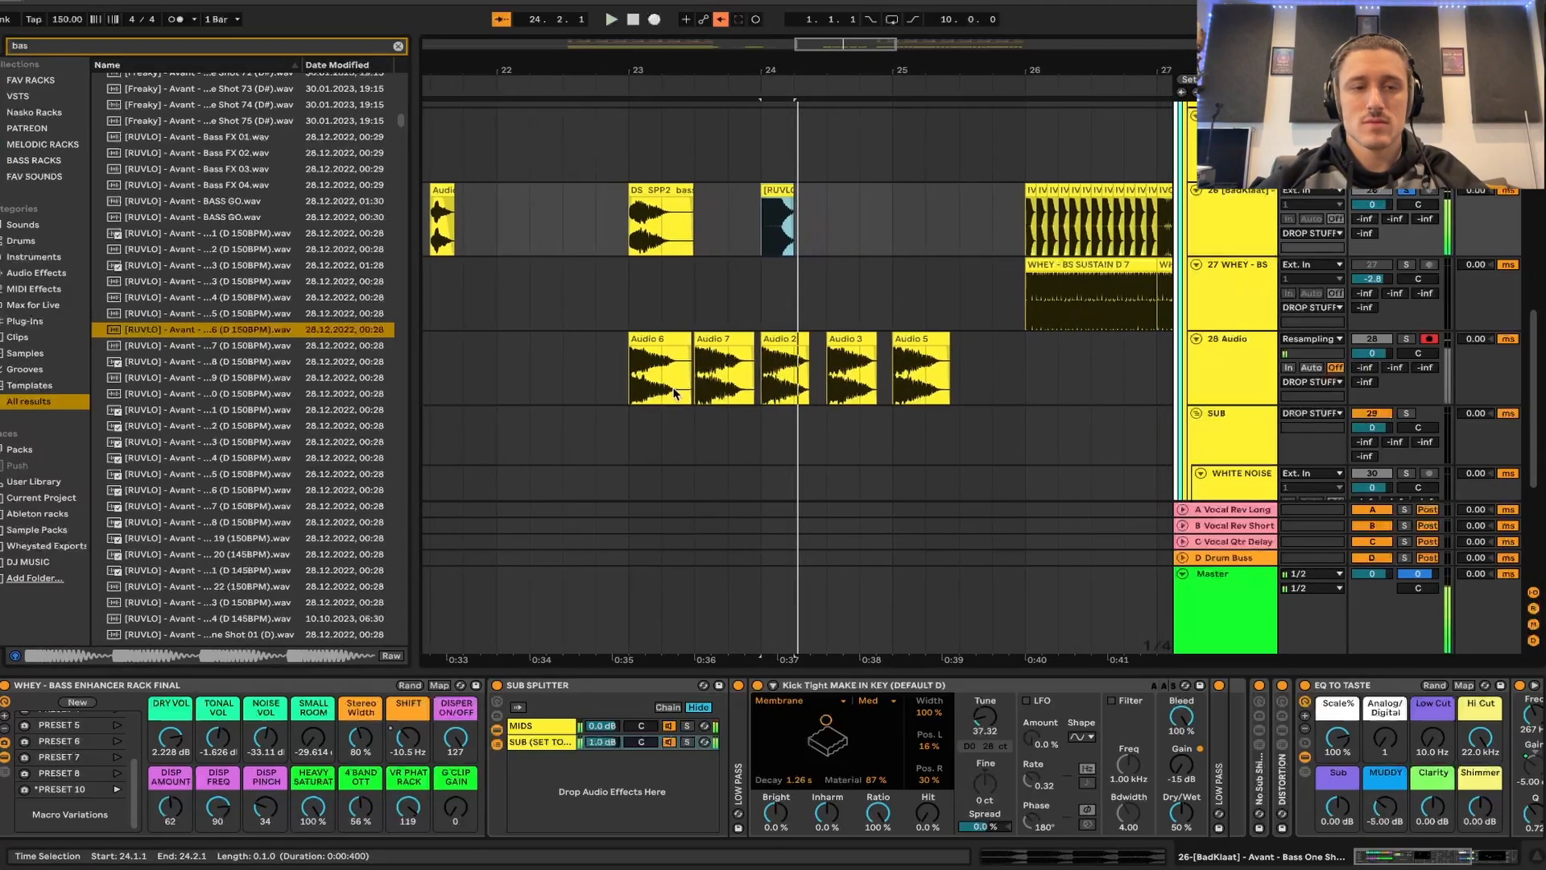
left_click(4, 685)
left_click(5, 686)
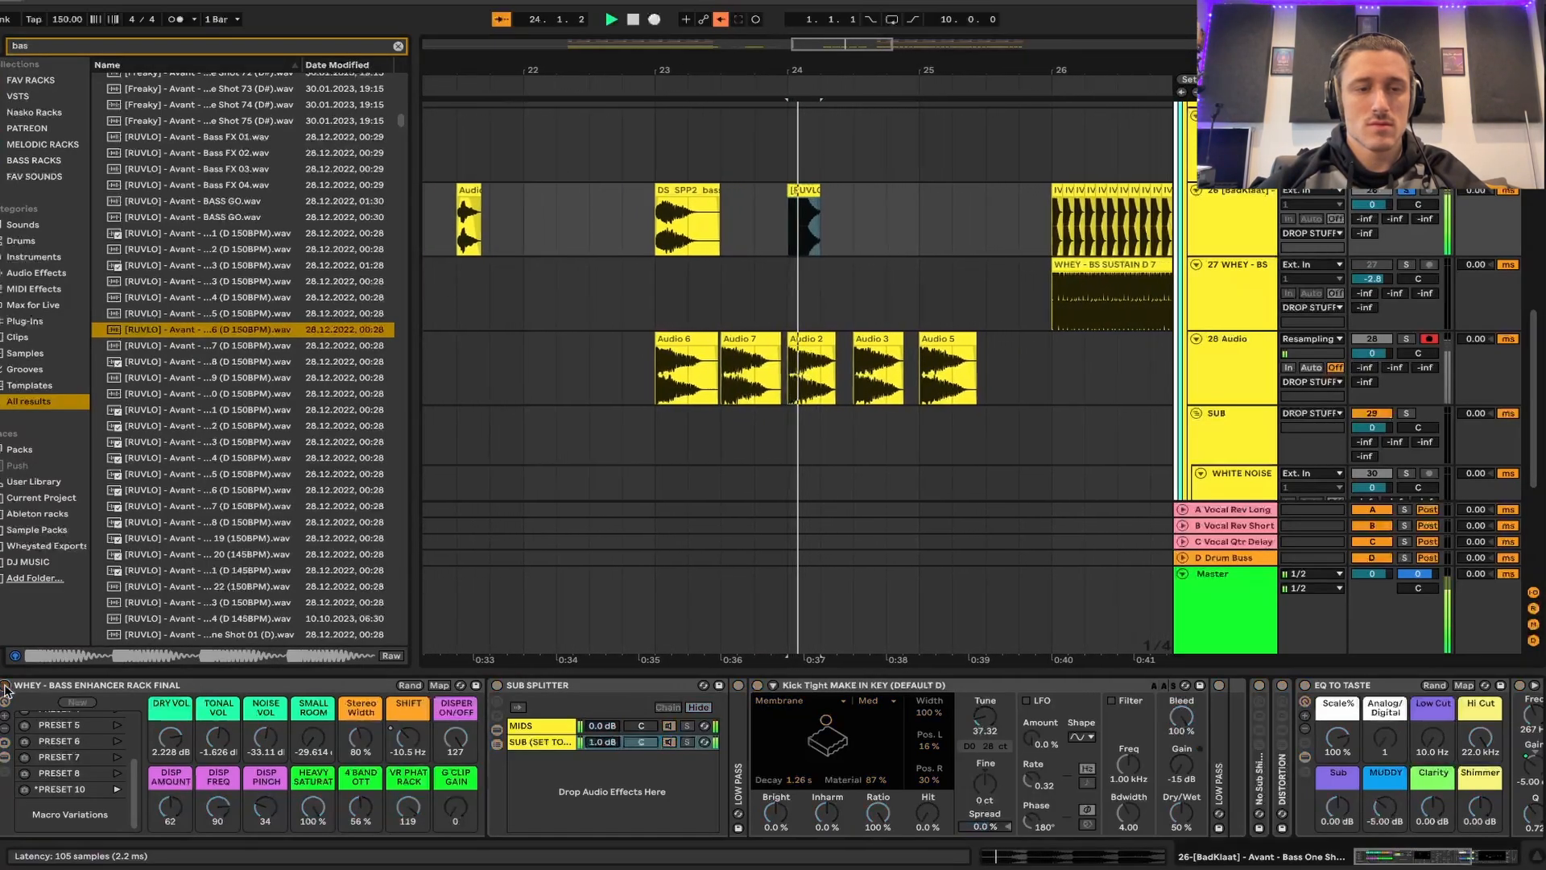
left_click(118, 741)
scroll(117, 741, "up", 3)
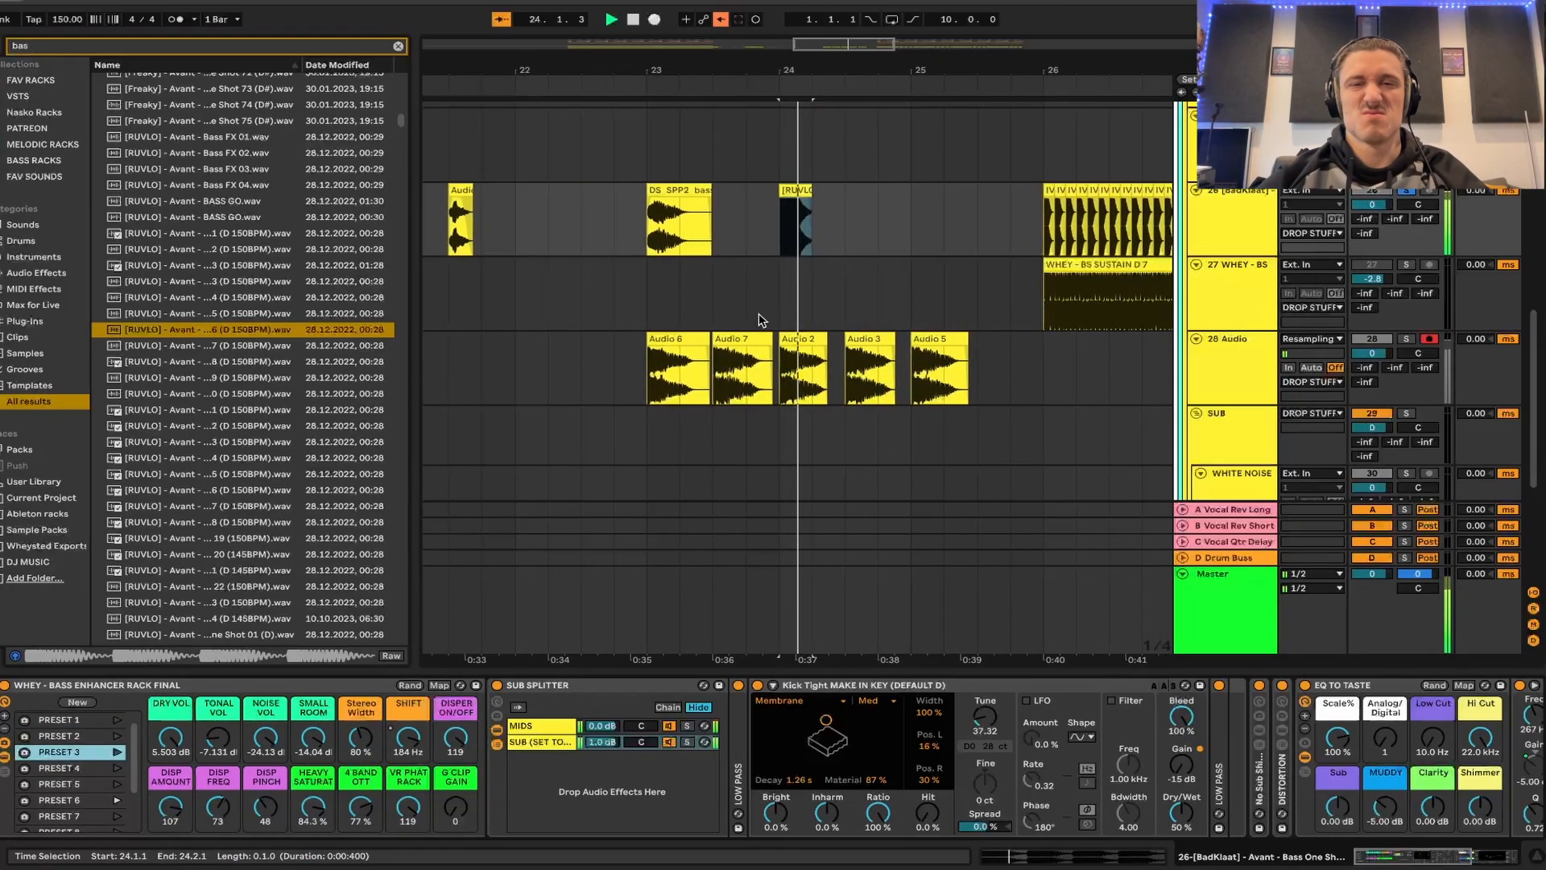
- Move the Audio 2 clip on track 28 to bar 22 to clear the space at bar 24
left_click_drag(784, 354, 618, 353)
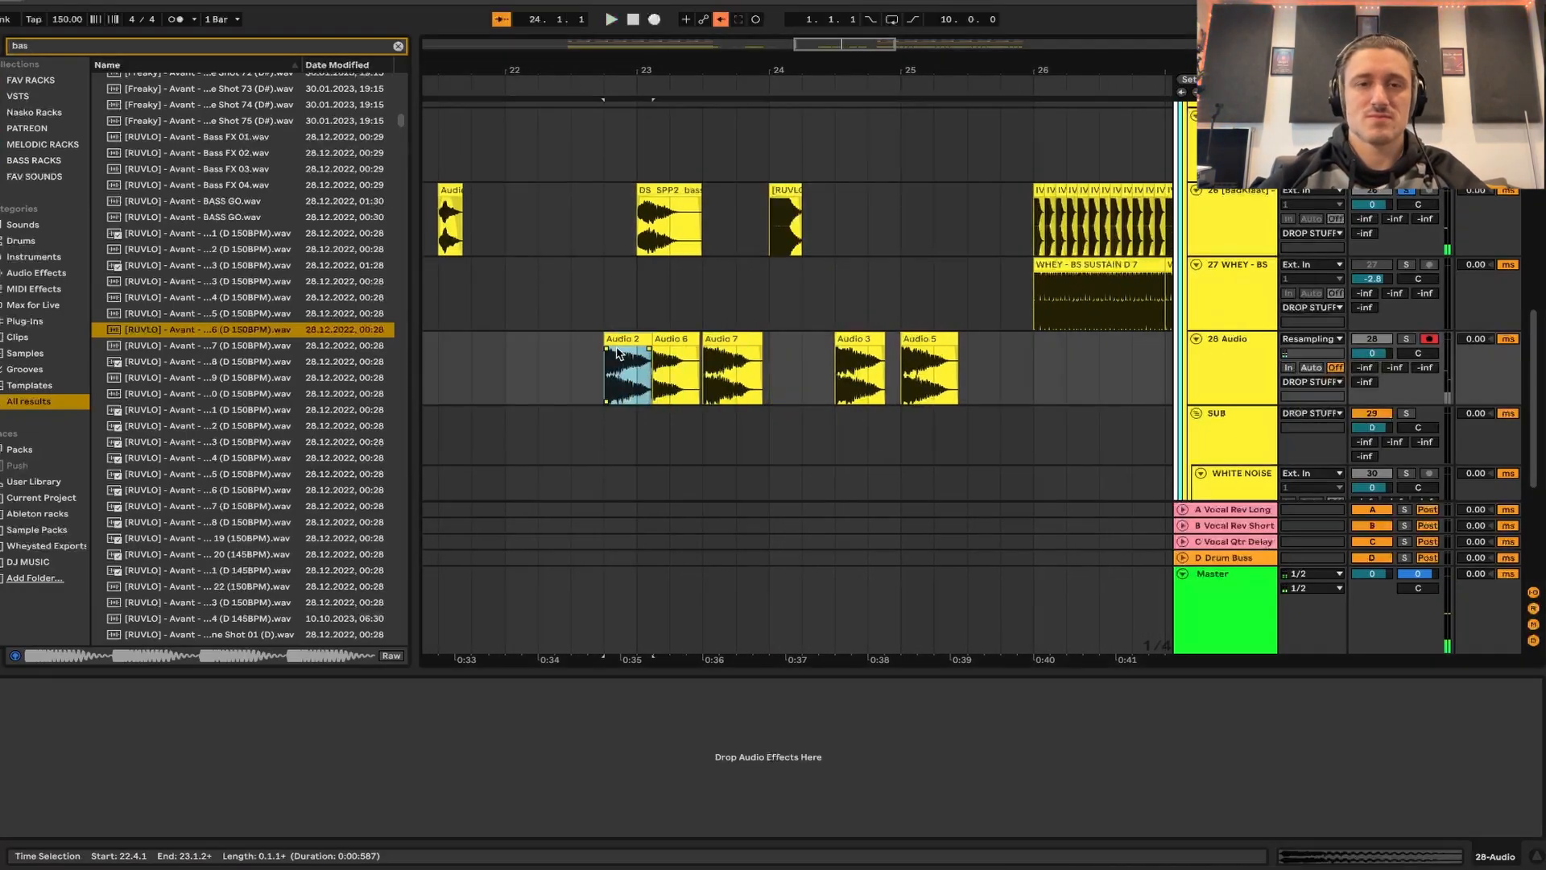
key("super+z")
left_click_drag(794, 339, 530, 340)
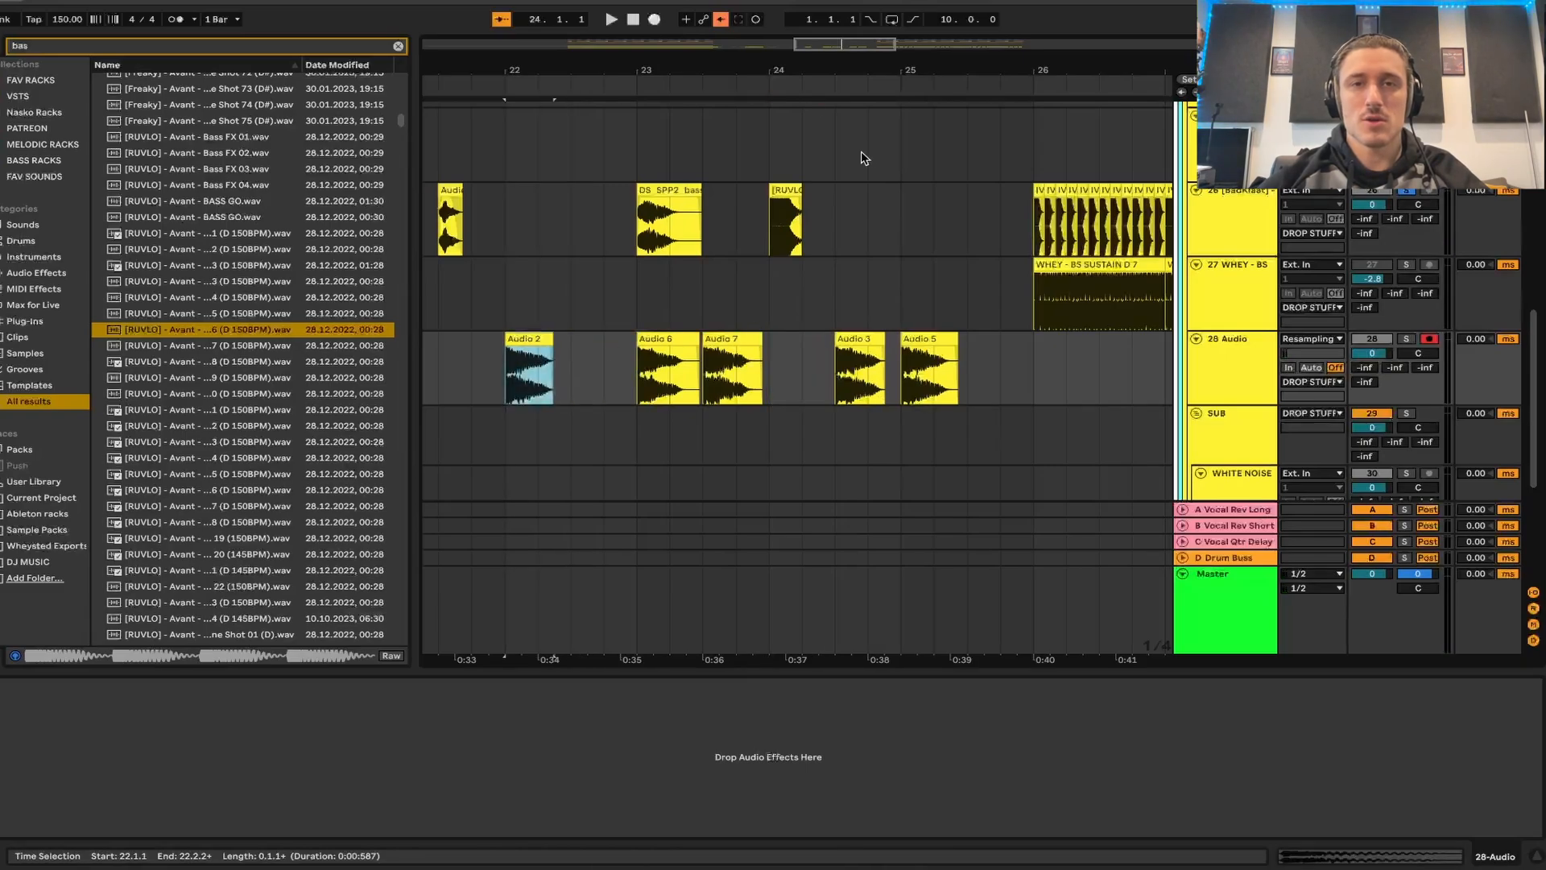
- Resample the processed one-beat bass loop onto track 28 at bar 24 and reselect track 26 to show its rack
left_click(769, 306)
left_click(654, 17)
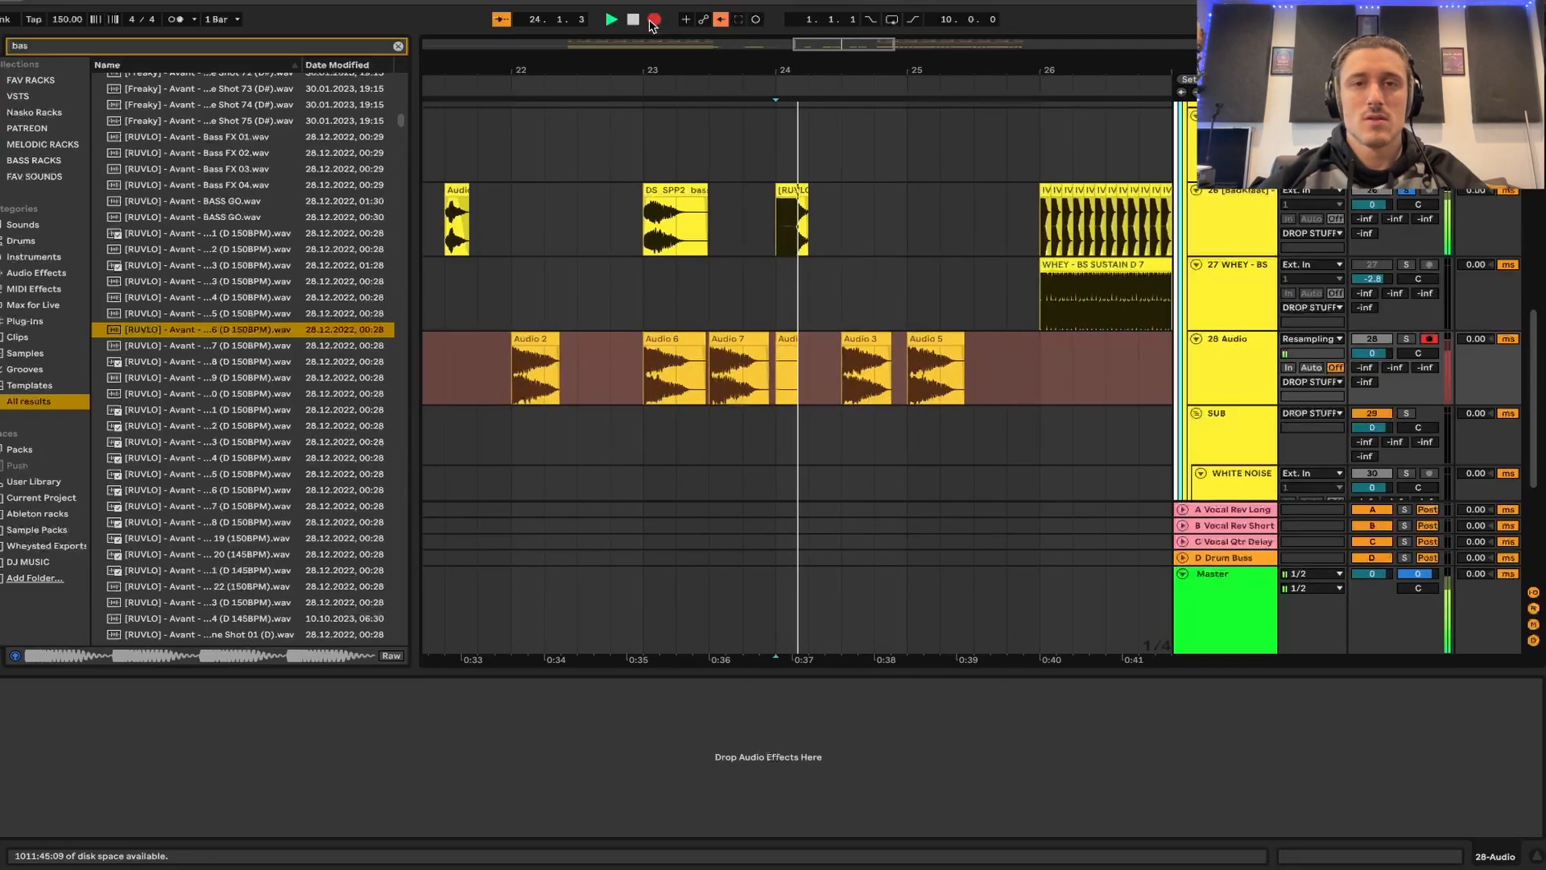
key("space")
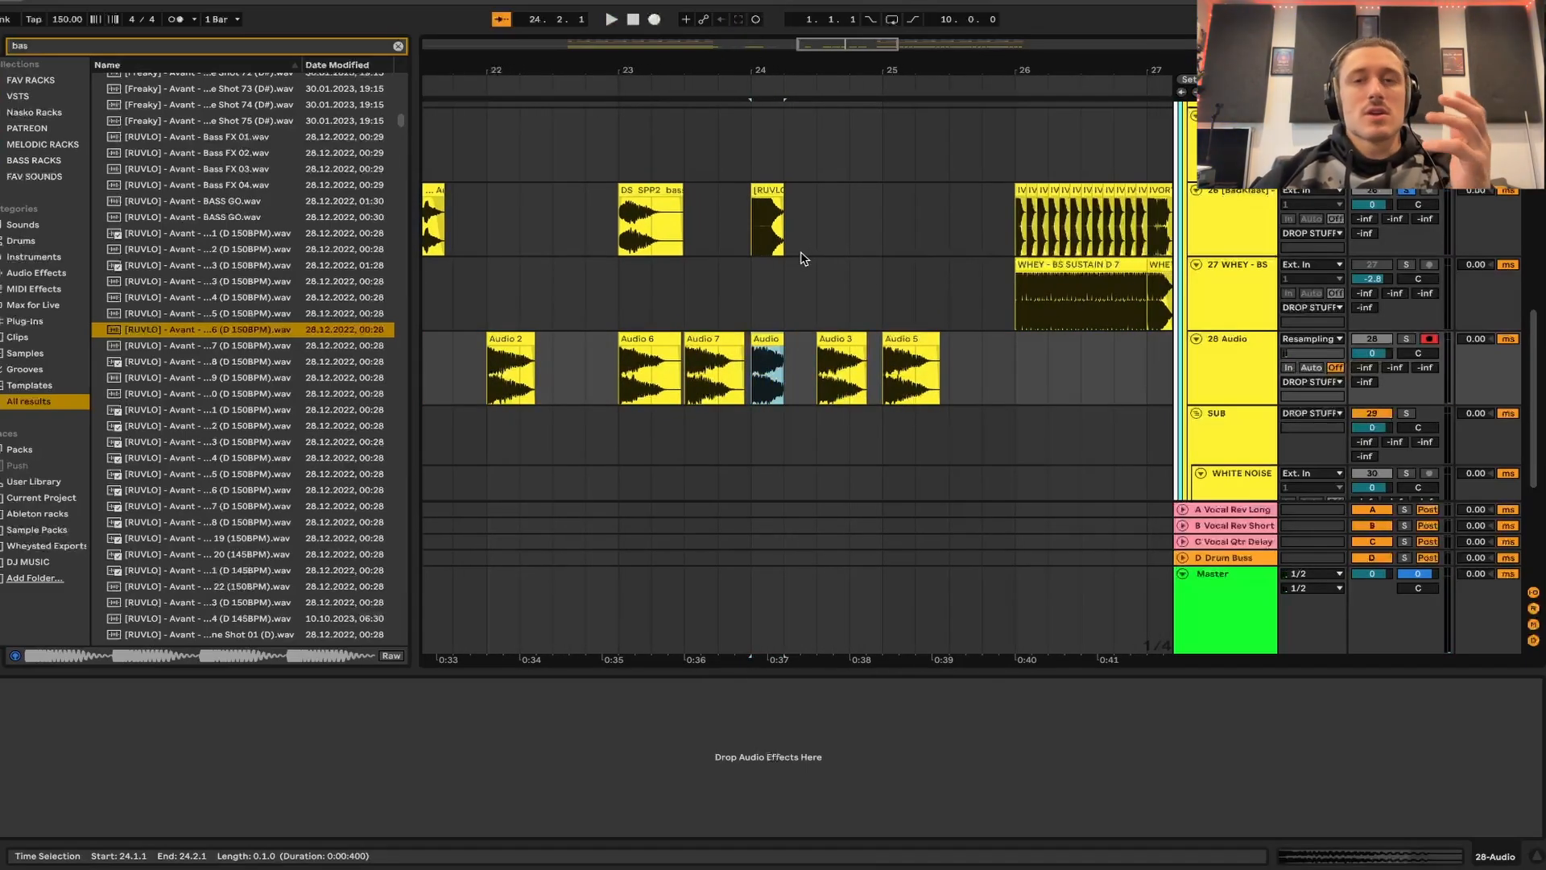
left_click(1192, 230)
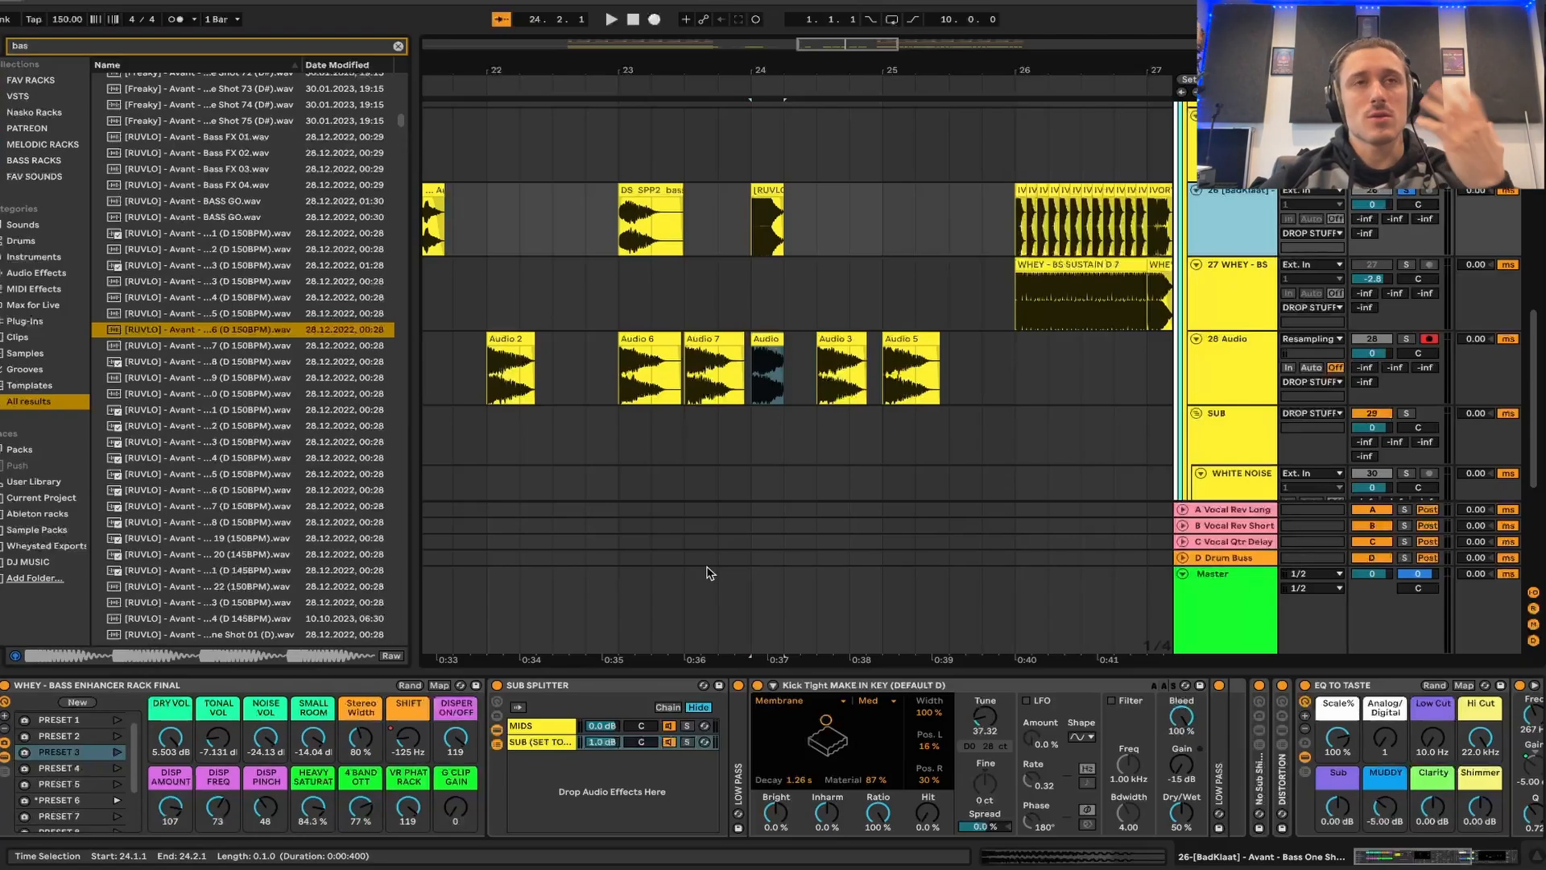
scroll(724, 523, "left", 5)
scroll(725, 523, "up", 1)
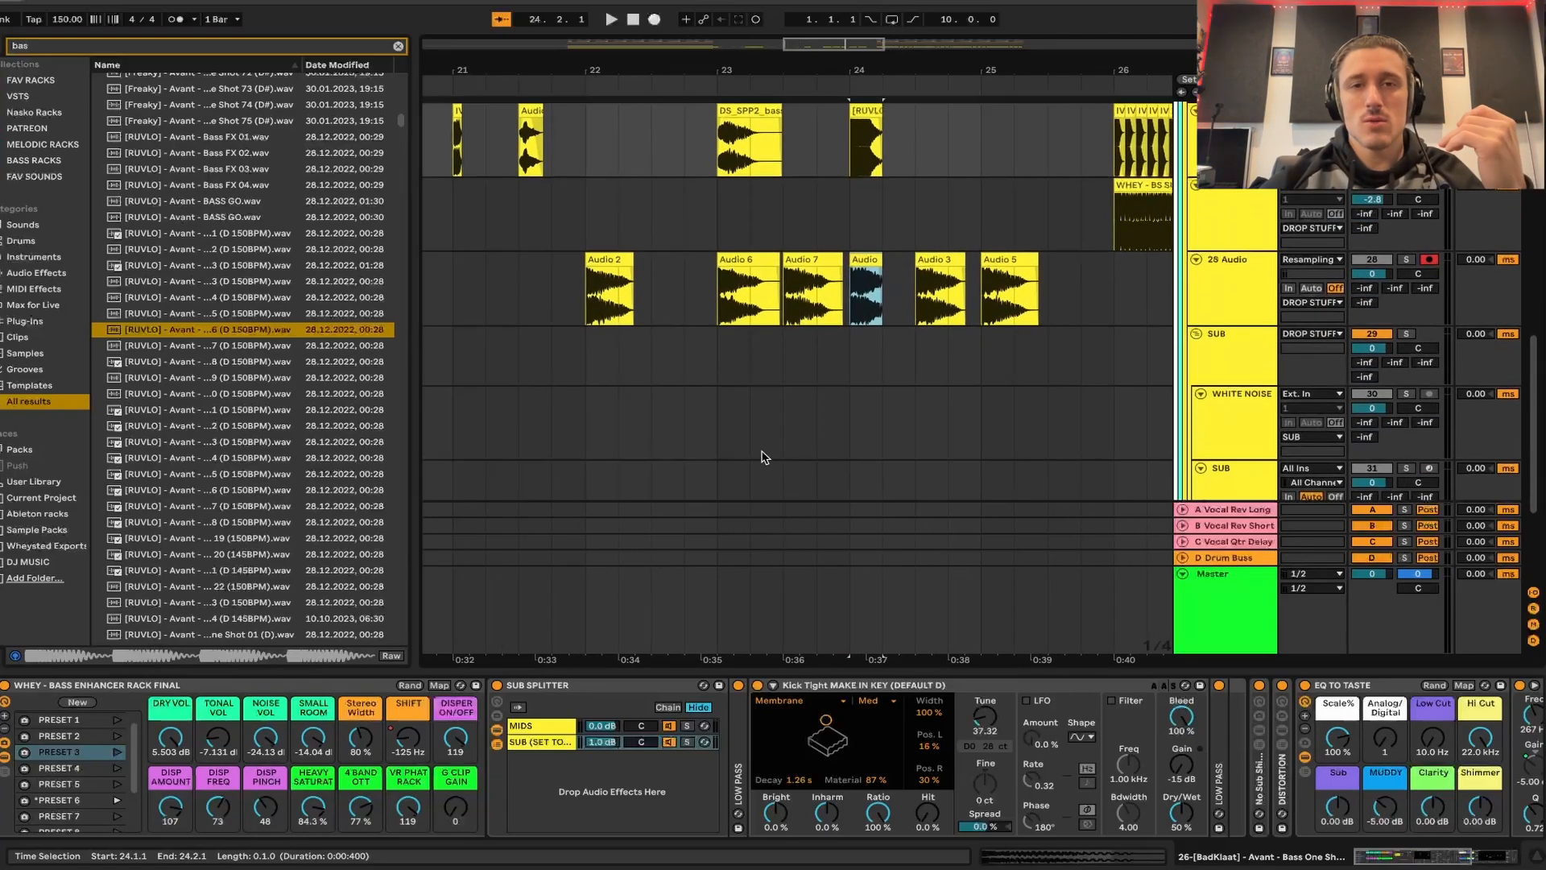